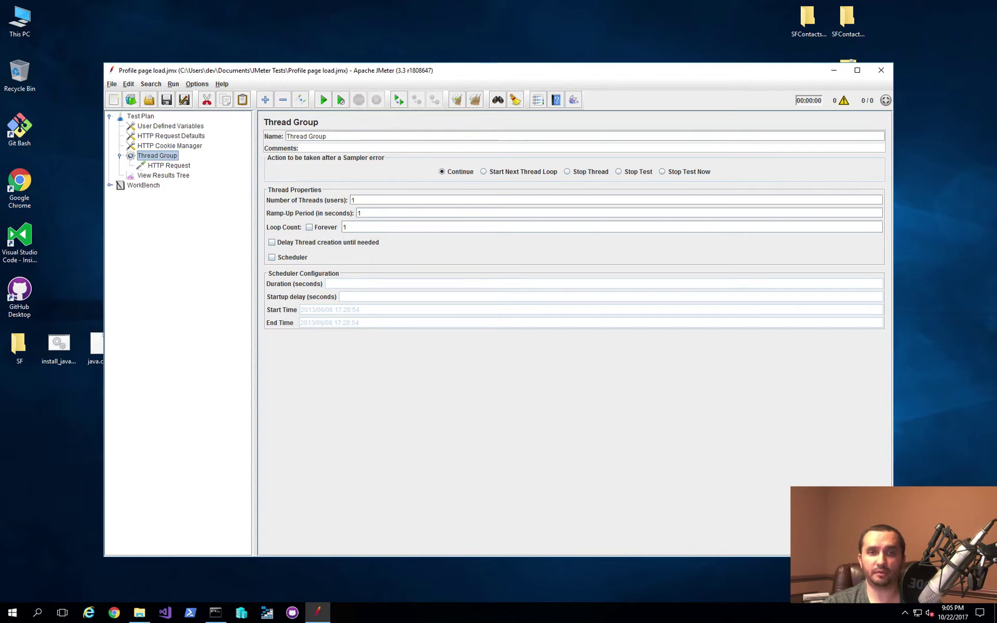
# Step: Check which remote hosts Run > Remote Start lists, then dismiss the menu without starting
pyautogui.click(173, 83)
pyautogui.moveTo(197, 118)
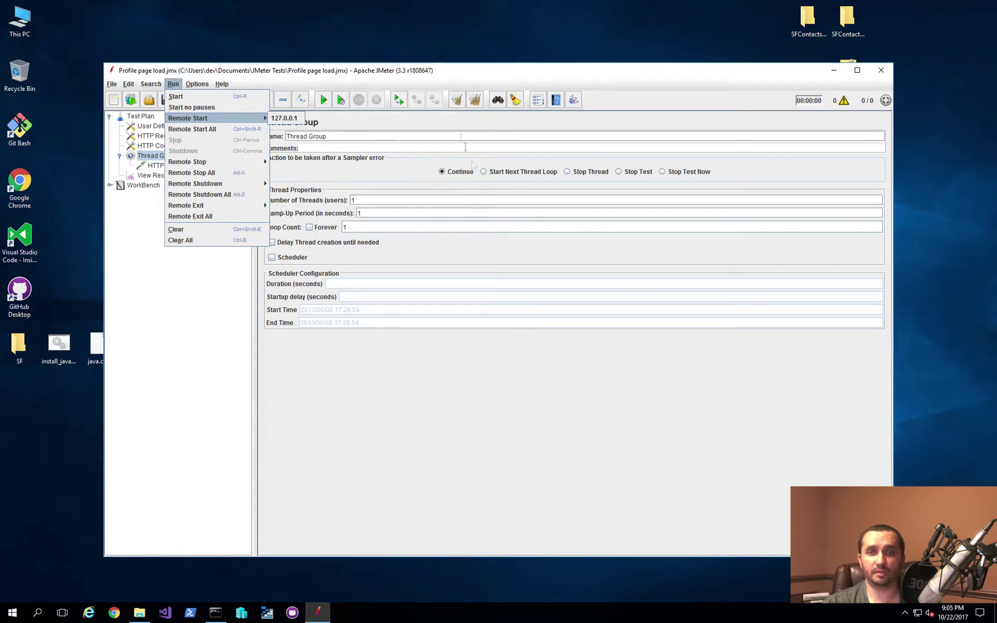
pyautogui.click(448, 73)
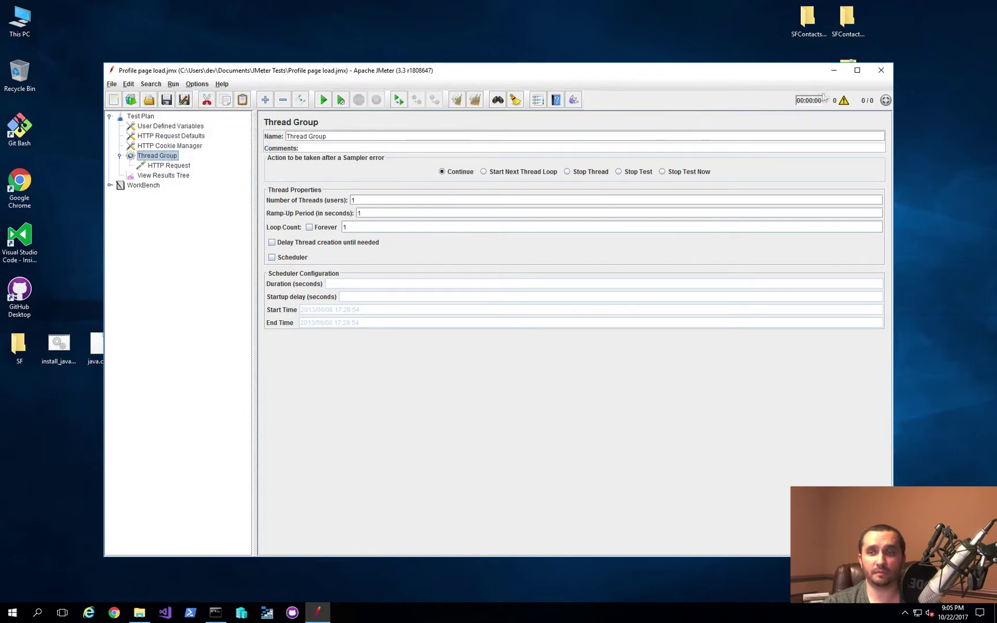
# Step: Close JMeter and open jmeter.properties from the apache-jmeter-3.3 bin folder in Notepad++
pyautogui.click(881, 70)
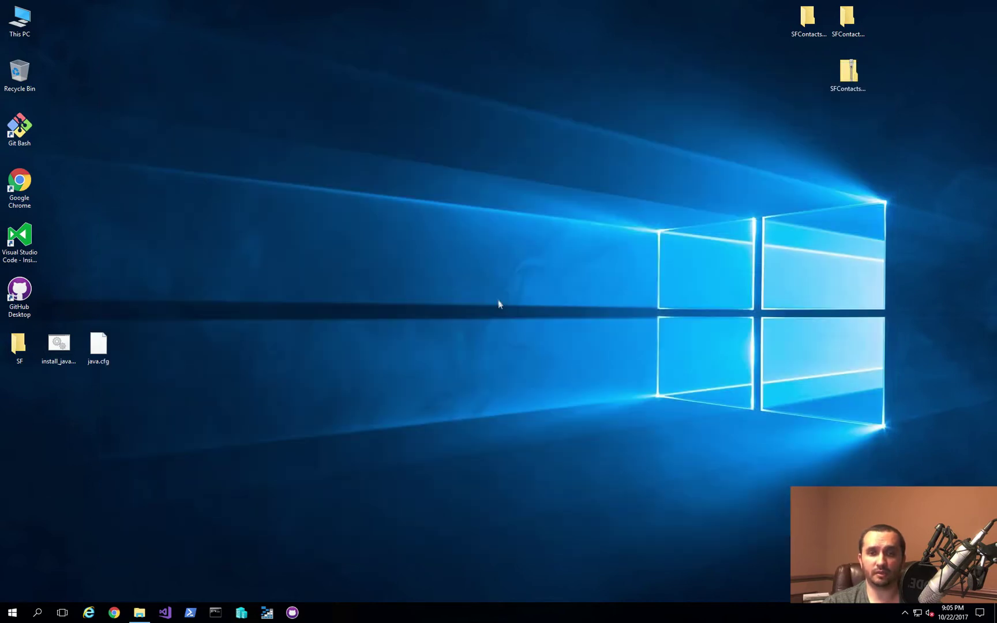
pyautogui.click(139, 612)
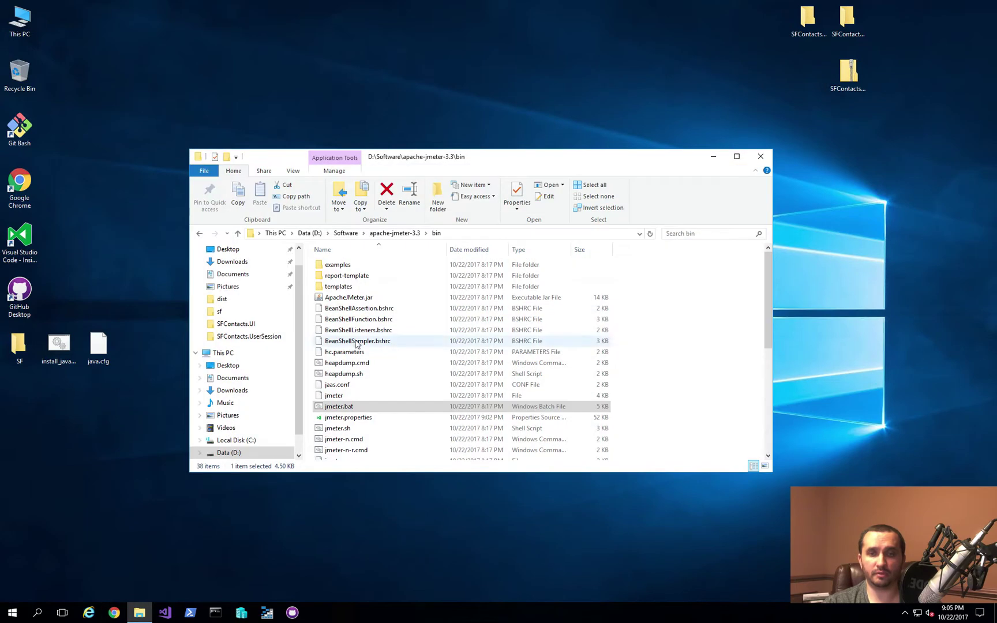
pyautogui.click(349, 418)
pyautogui.scroll(-2, 349, 420)
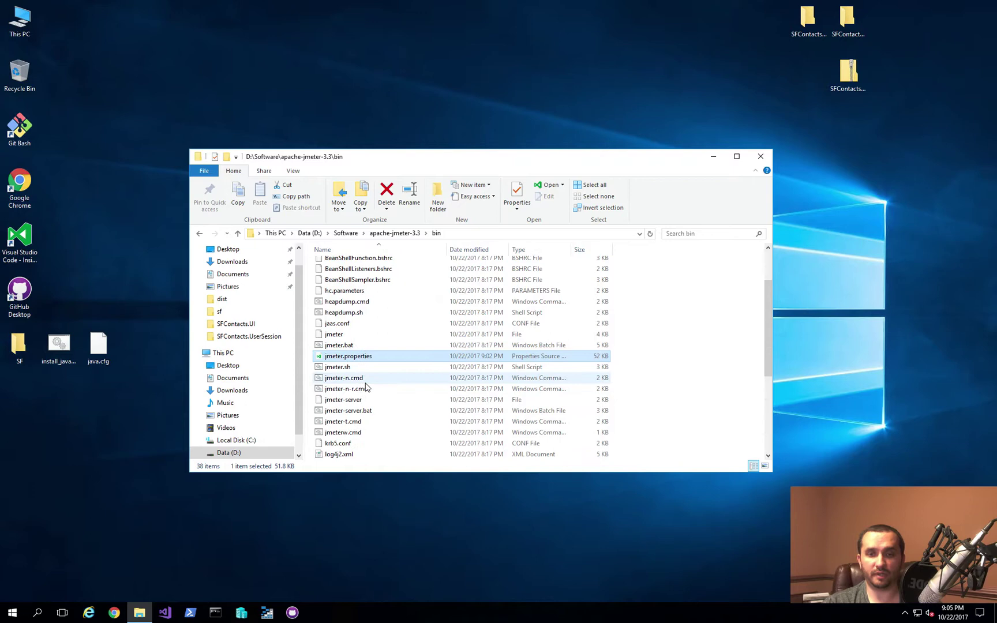
pyautogui.rightClick(349, 356)
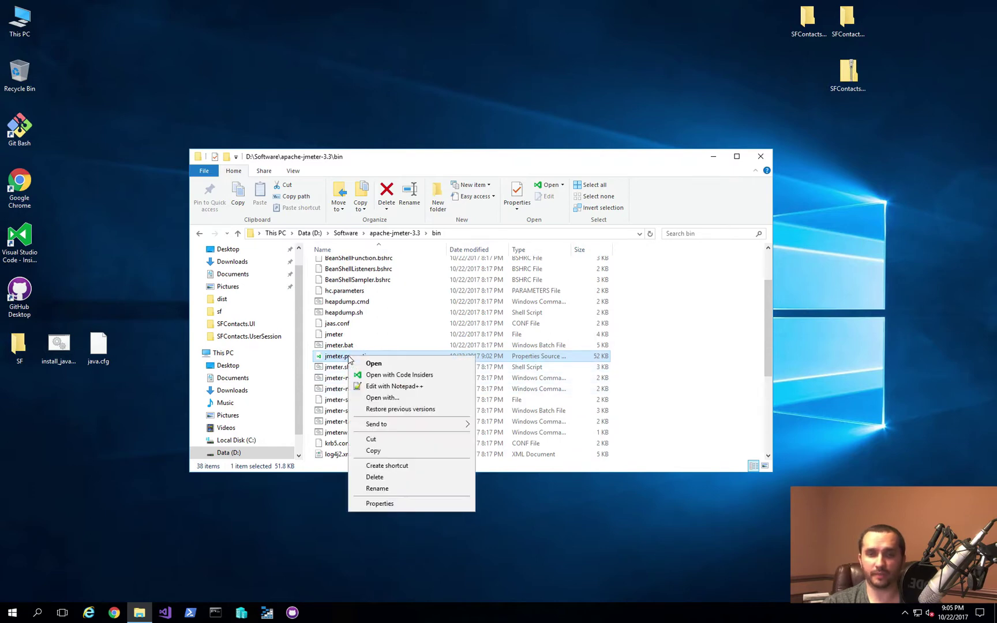
pyautogui.click(402, 391)
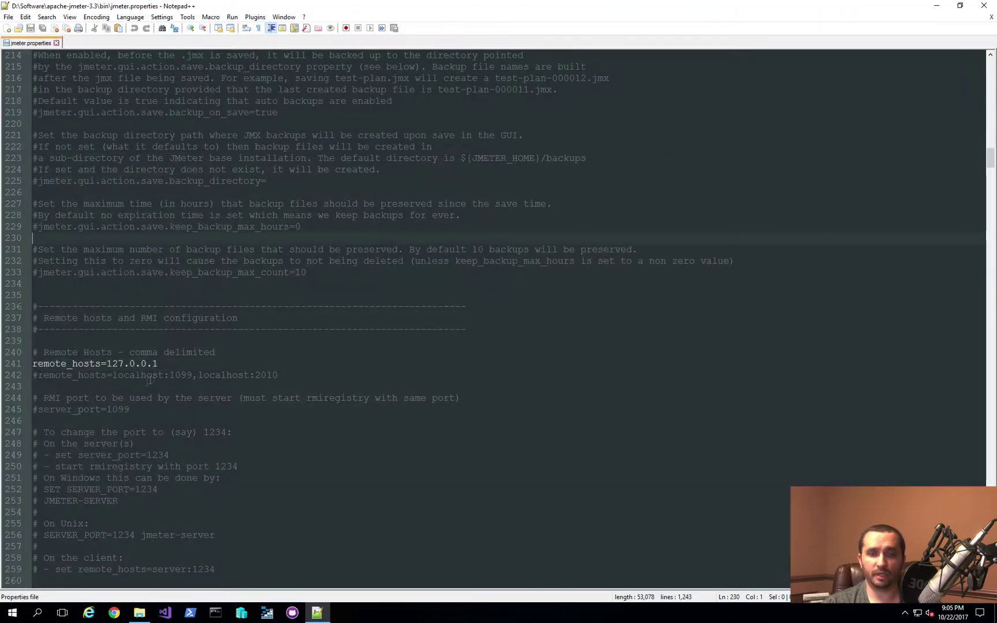
# Step: Comment out the remote_hosts=127.0.0.1 line 241 with a leading #
pyautogui.scroll(7, 258, 348)
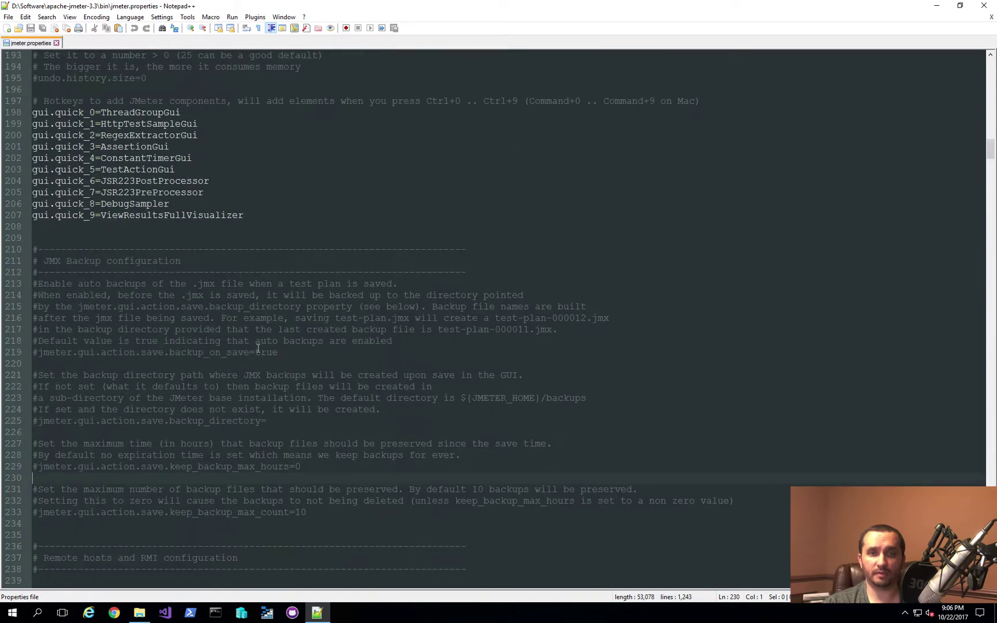
pyautogui.scroll(9, 257, 348)
pyautogui.scroll(-15, 258, 348)
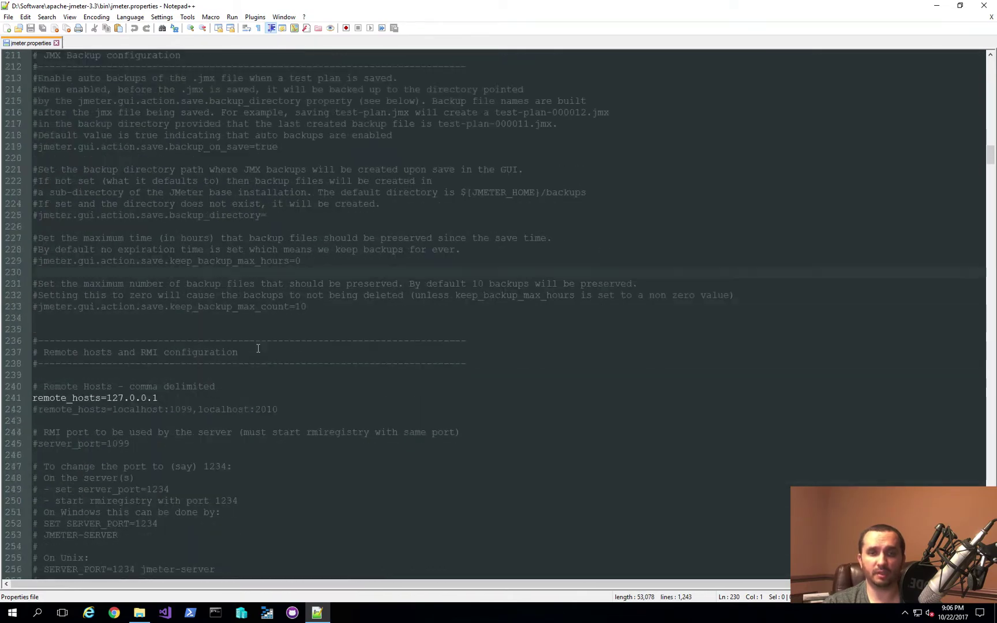
pyautogui.scroll(-5, 258, 347)
pyautogui.click(93, 226)
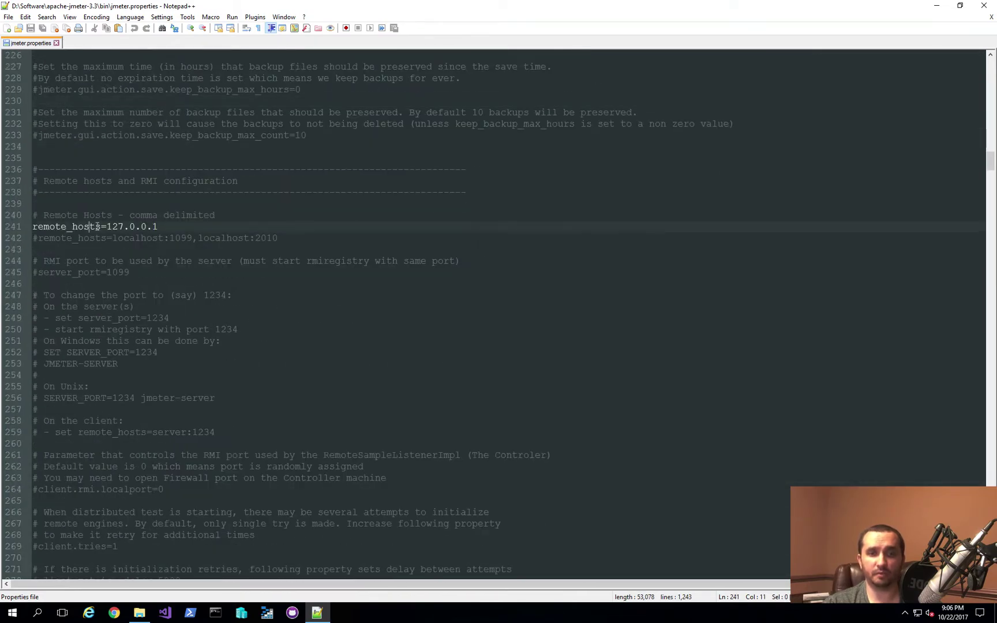
pyautogui.moveTo(102, 228); pyautogui.dragTo(32, 227)
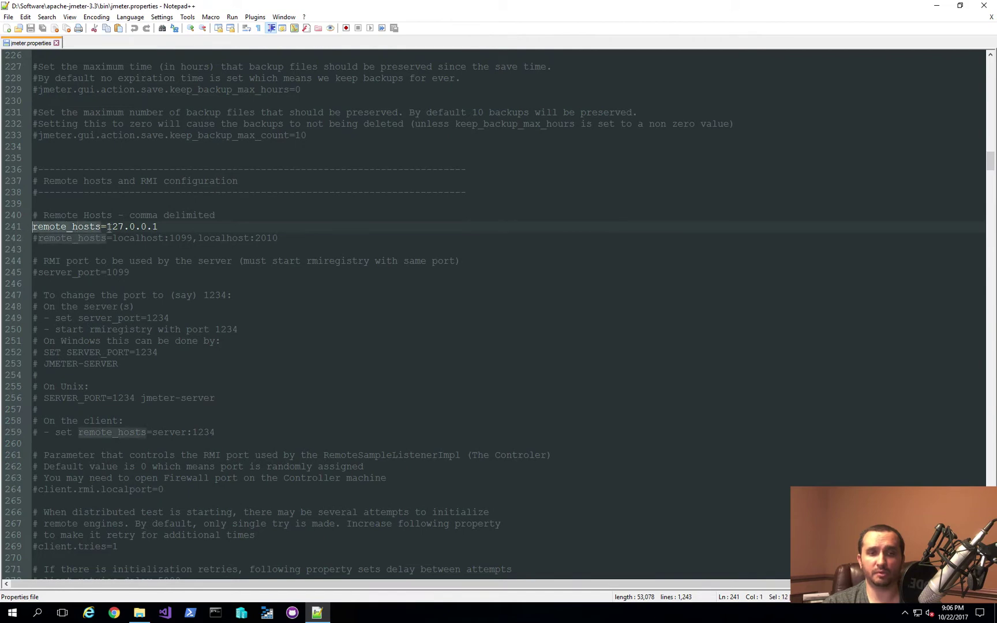
pyautogui.click(109, 227)
pyautogui.click(178, 224)
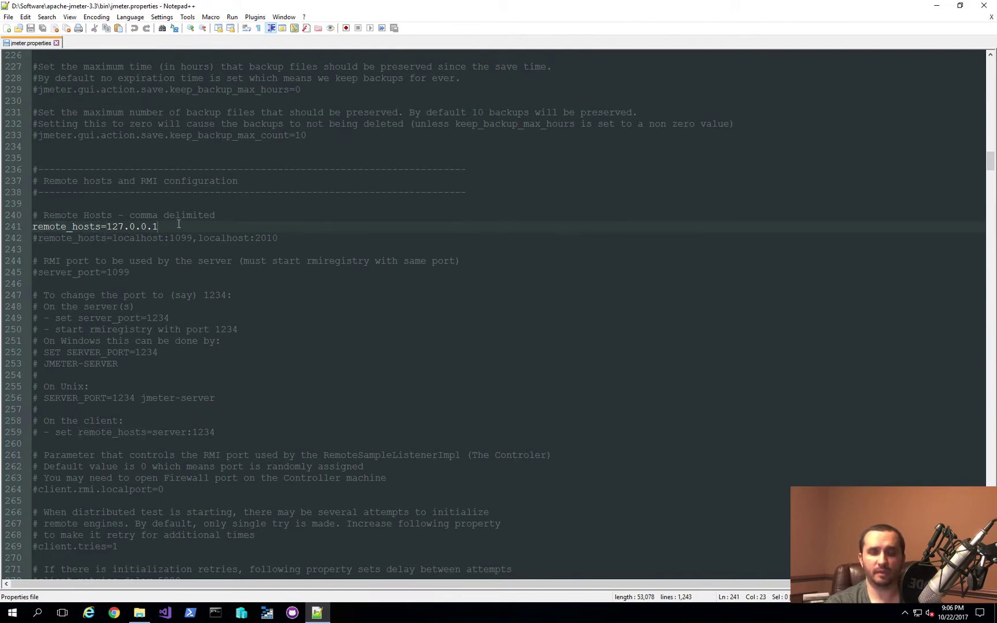
pyautogui.press('Home')
pyautogui.write('#')
# Step: Add remote_hosts=JM1,JM2,JM3 on a new line 242, save the file and close Notepad++
pyautogui.hotkey('shift', 'End')
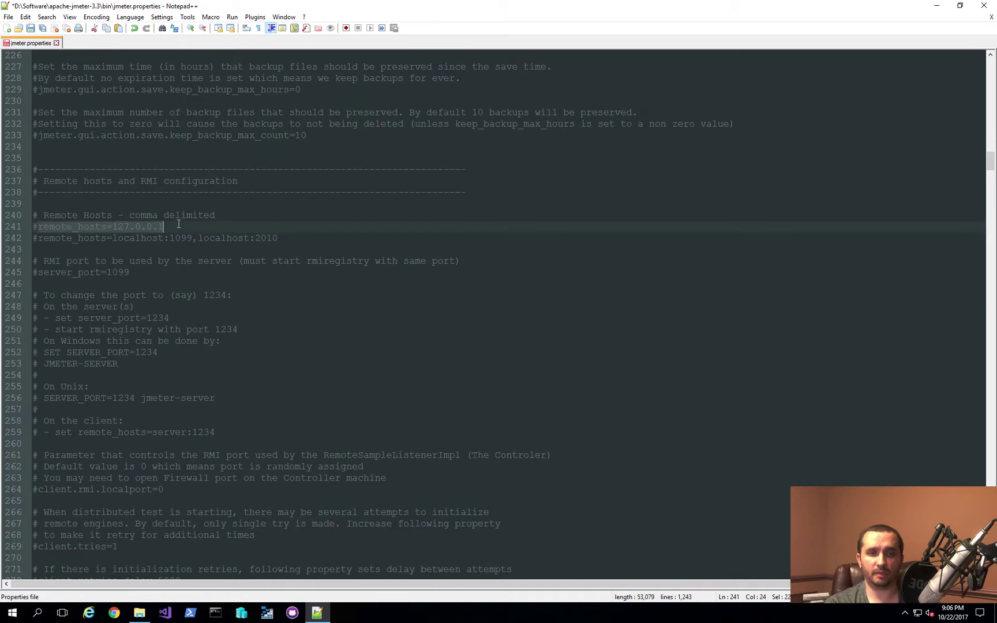
pyautogui.hotkey('ctrl', 'c')
pyautogui.press('End')
pyautogui.press('Return')
pyautogui.hotkey('ctrl', 'v')
pyautogui.hotkey('shift', 'Left')
pyautogui.hotkey('shift', 'Left')
pyautogui.hotkey('shift', 'Left')
pyautogui.hotkey('shift', 'Left')
pyautogui.hotkey('shift', 'Left')
pyautogui.hotkey('shift', 'Left')
pyautogui.hotkey('shift', 'Left')
pyautogui.hotkey('shift', 'Left')
pyautogui.hotkey('shift', 'Left')
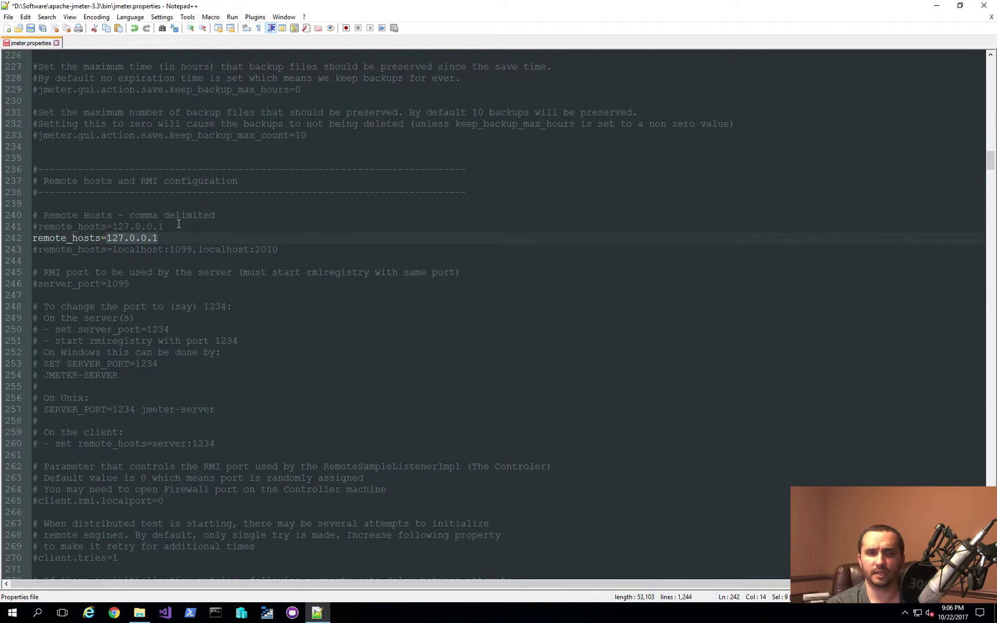
pyautogui.write('JM')
pyautogui.press('Escape')
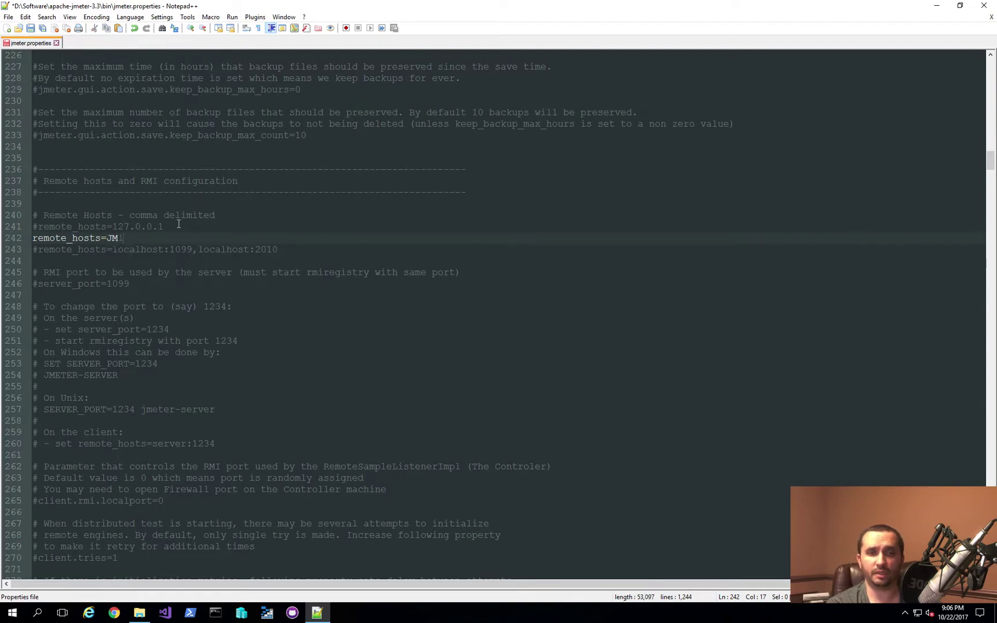
pyautogui.write('1')
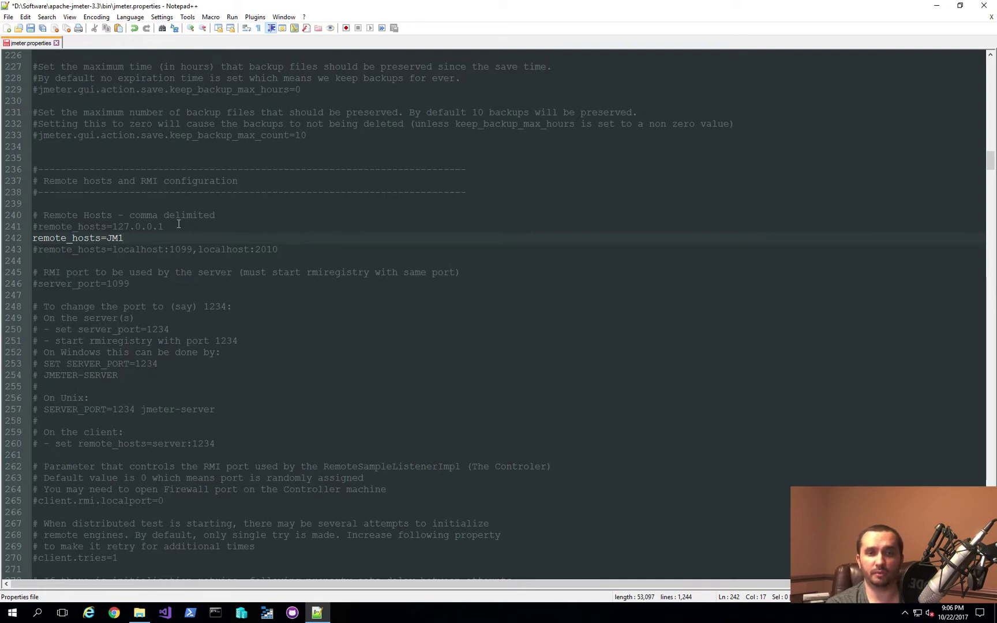
pyautogui.write(',JM3')
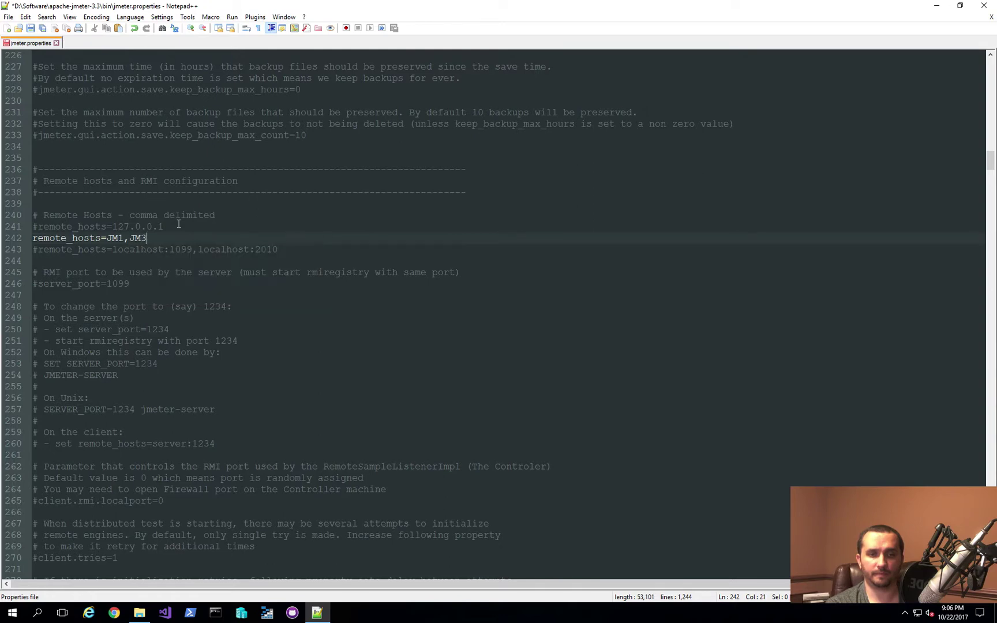
pyautogui.press('BackSpace')
pyautogui.write('2,JM3')
pyautogui.hotkey('ctrl', 's')
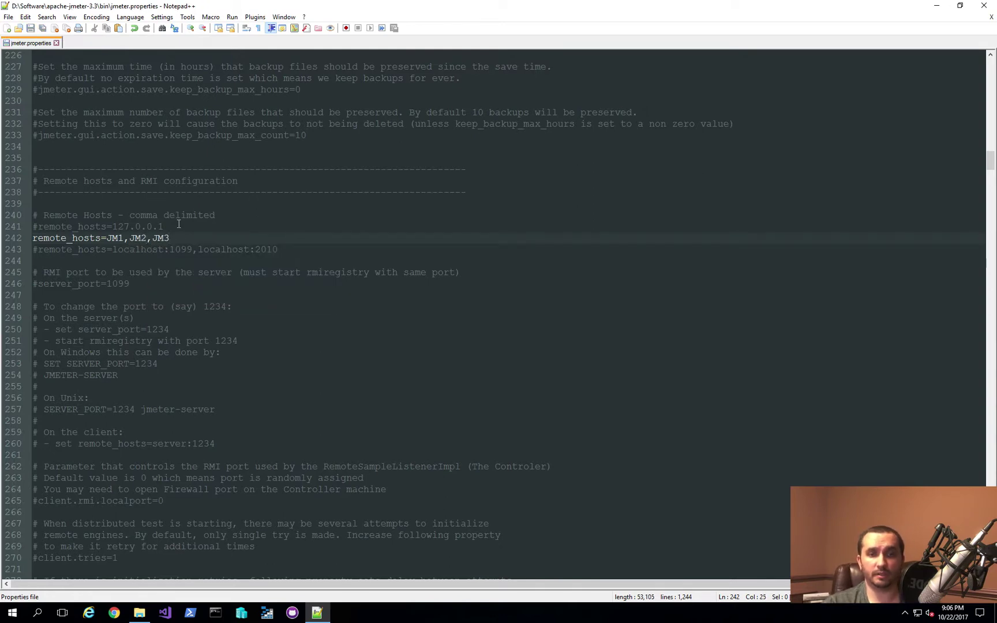
pyautogui.click(984, 5)
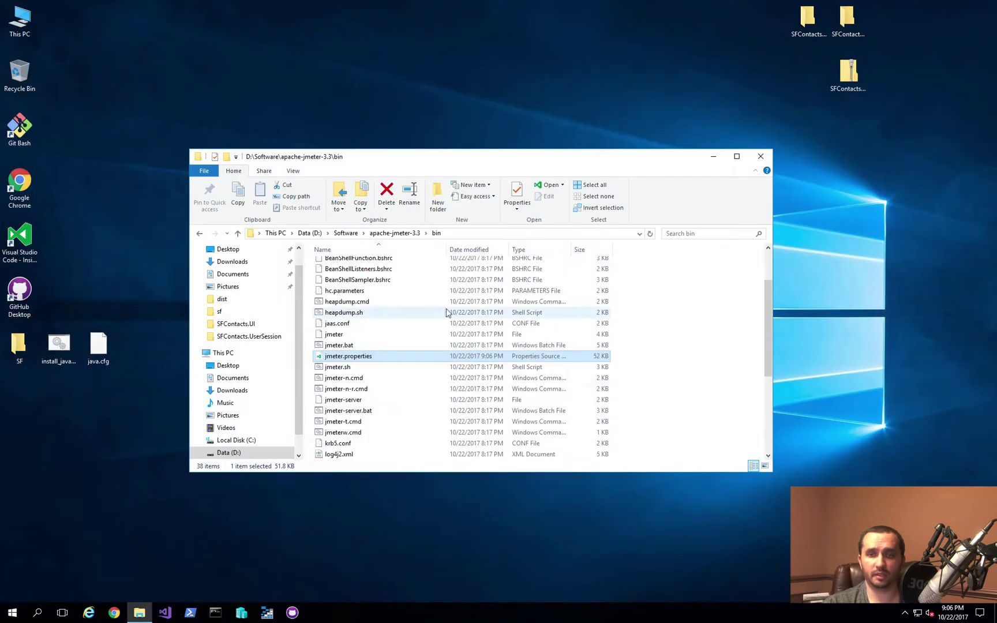
# Step: Relaunch JMeter by running jmeter.bat as administrator and approving the UAC prompt
pyautogui.click(339, 344)
pyautogui.rightClick(330, 345)
pyautogui.click(372, 387)
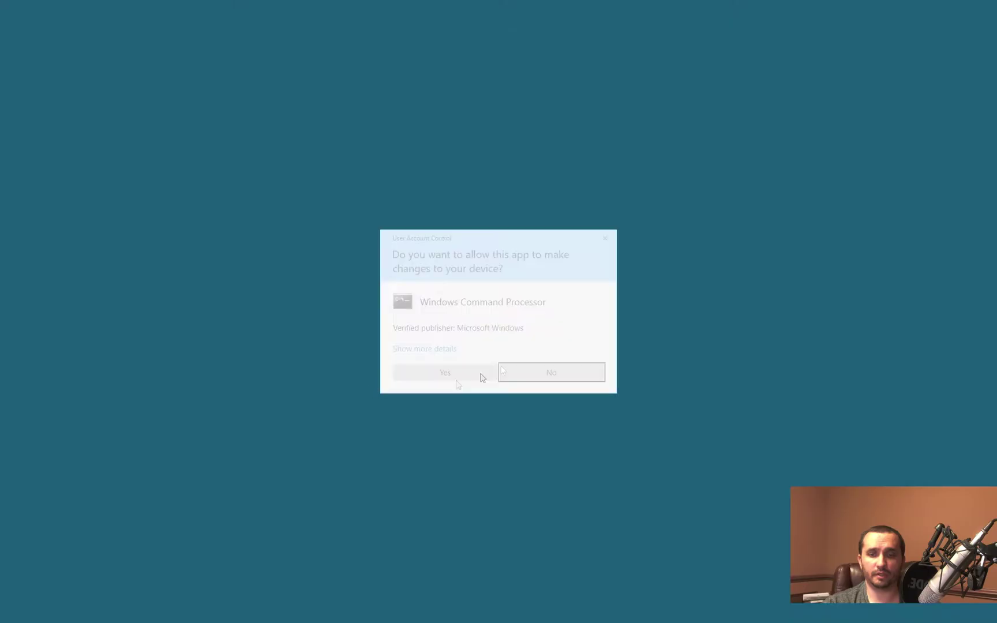
pyautogui.click(454, 376)
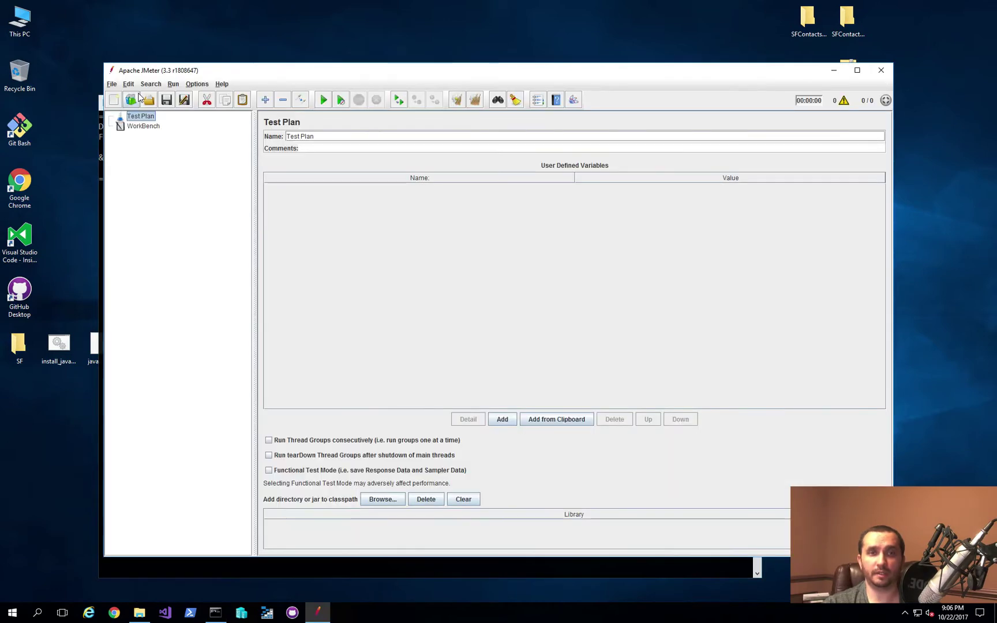
pyautogui.click(111, 85)
# Step: Reopen Profile page load.jmx and confirm Remote Start now lists JM1, JM2 and JM3
pyautogui.moveTo(135, 129)
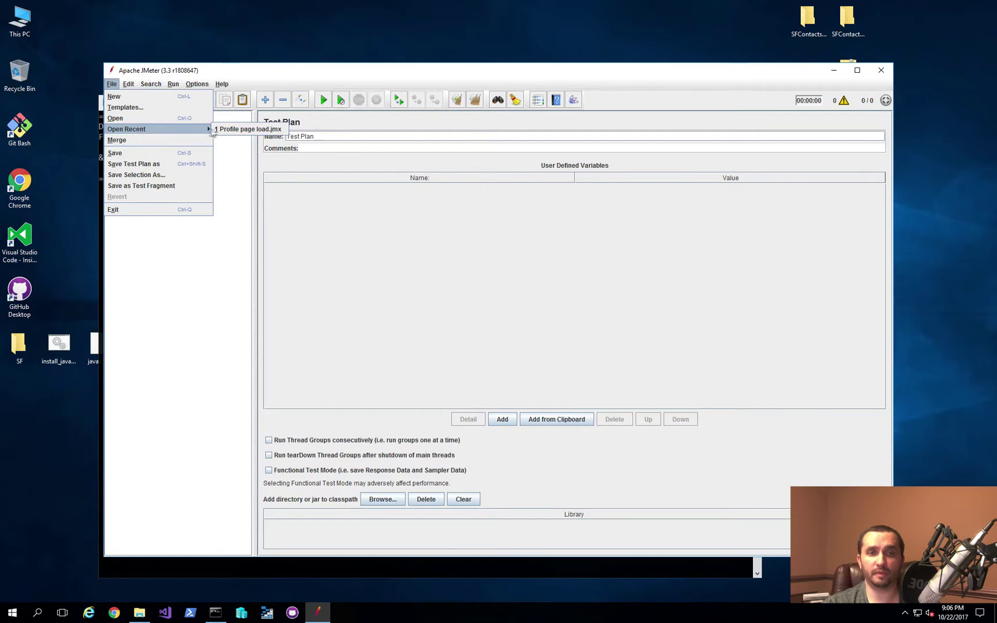
pyautogui.click(213, 130)
pyautogui.click(179, 85)
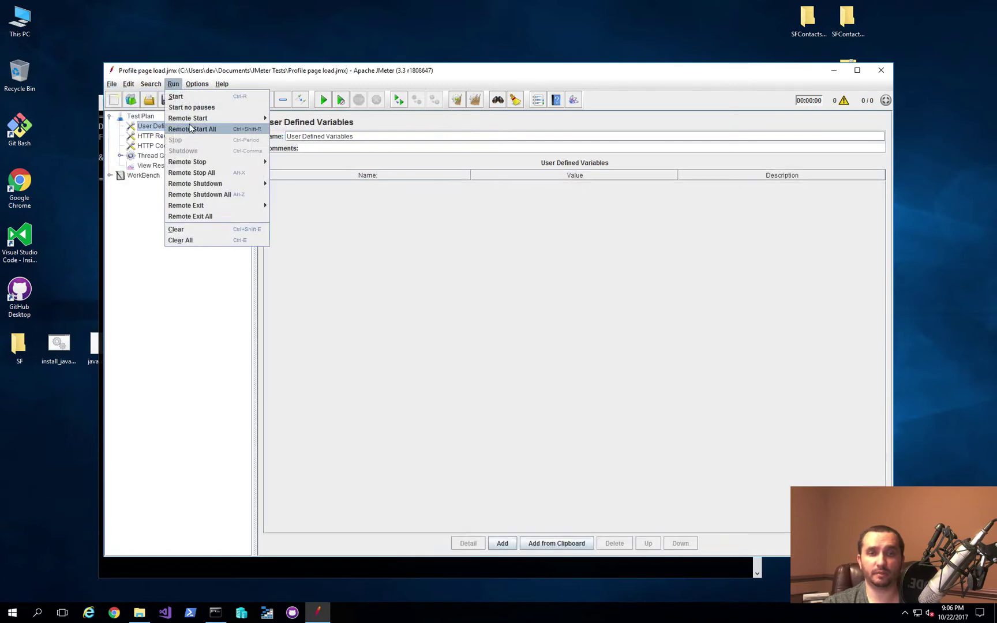
pyautogui.moveTo(192, 120)
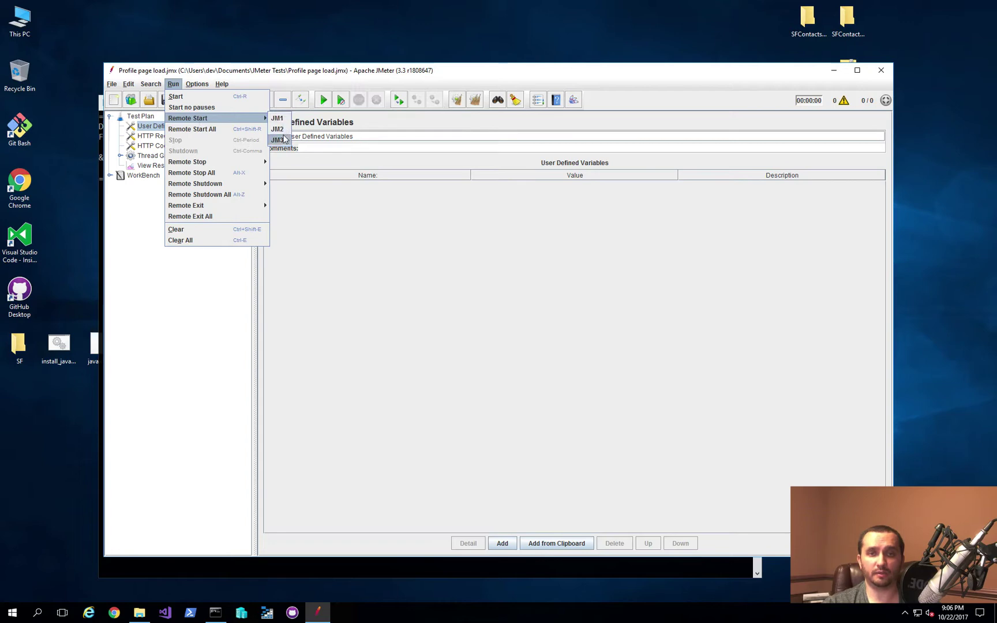
pyautogui.click(444, 374)
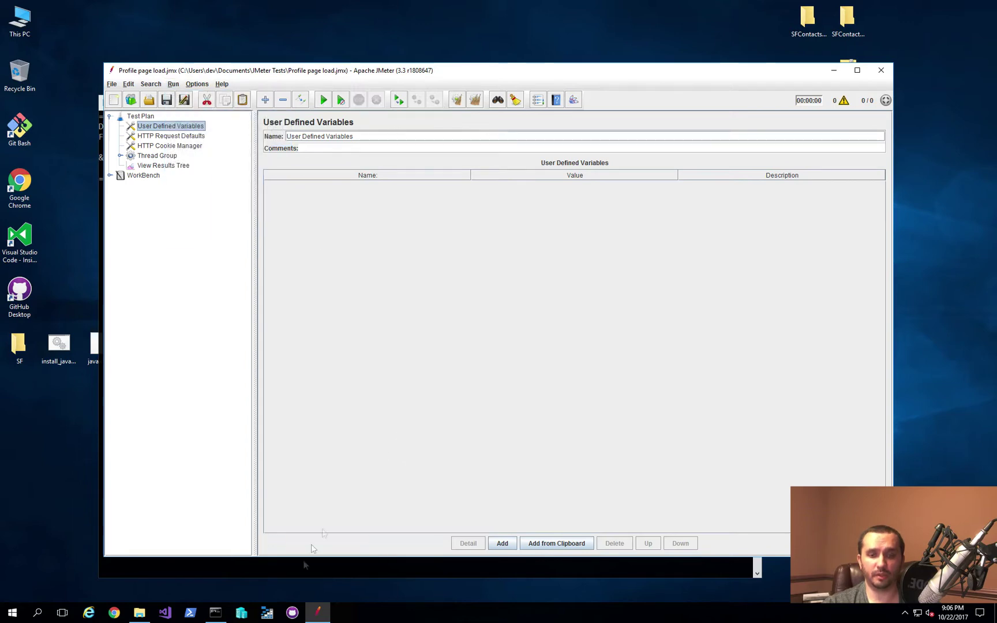
# Step: Hide the JMeter console window and open a new Command Prompt
pyautogui.click(217, 612)
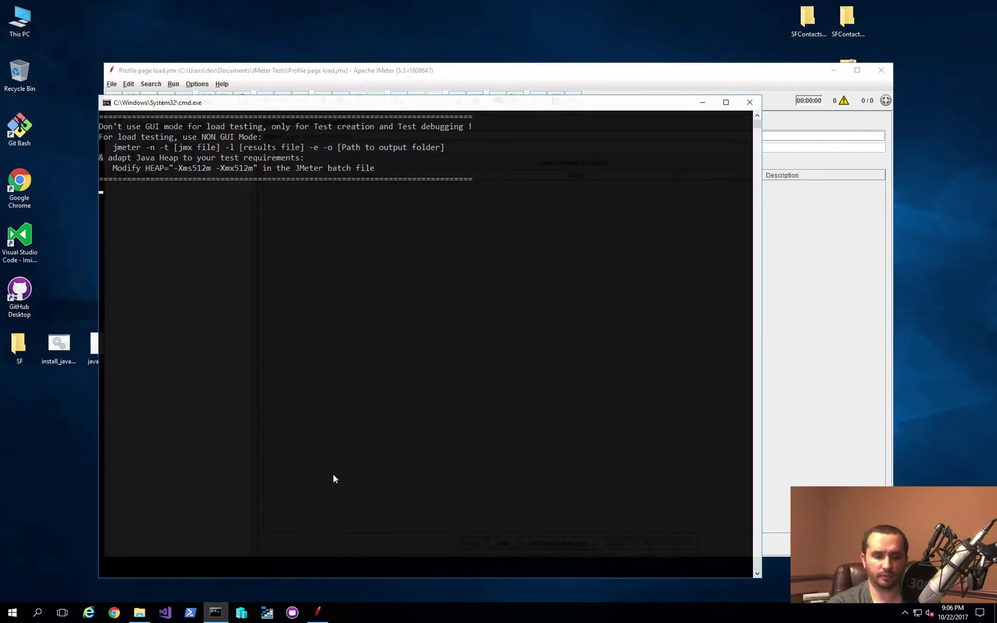
pyautogui.click(702, 102)
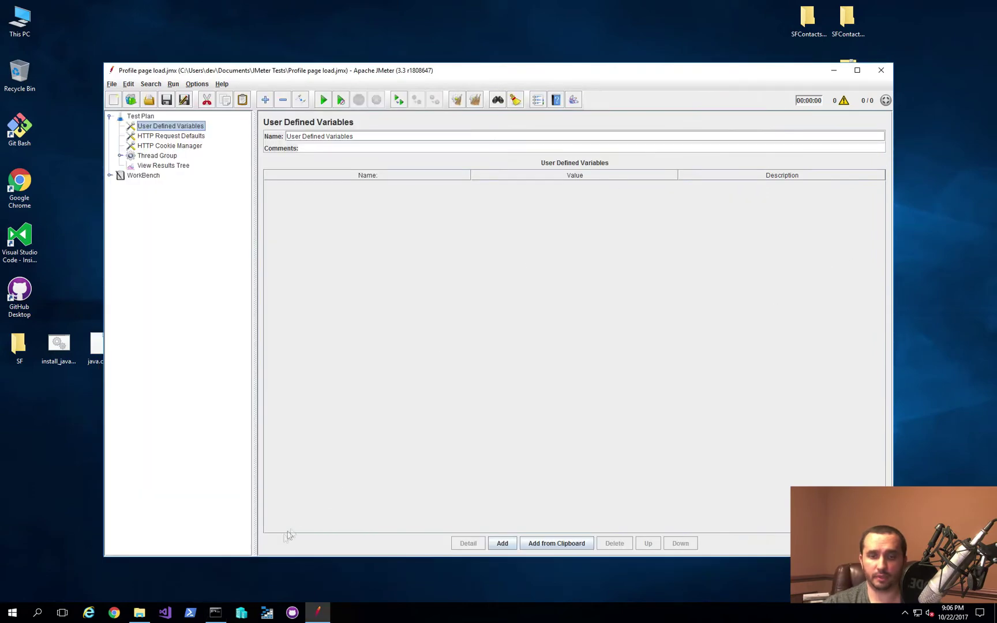
pyautogui.middleClick(216, 617)
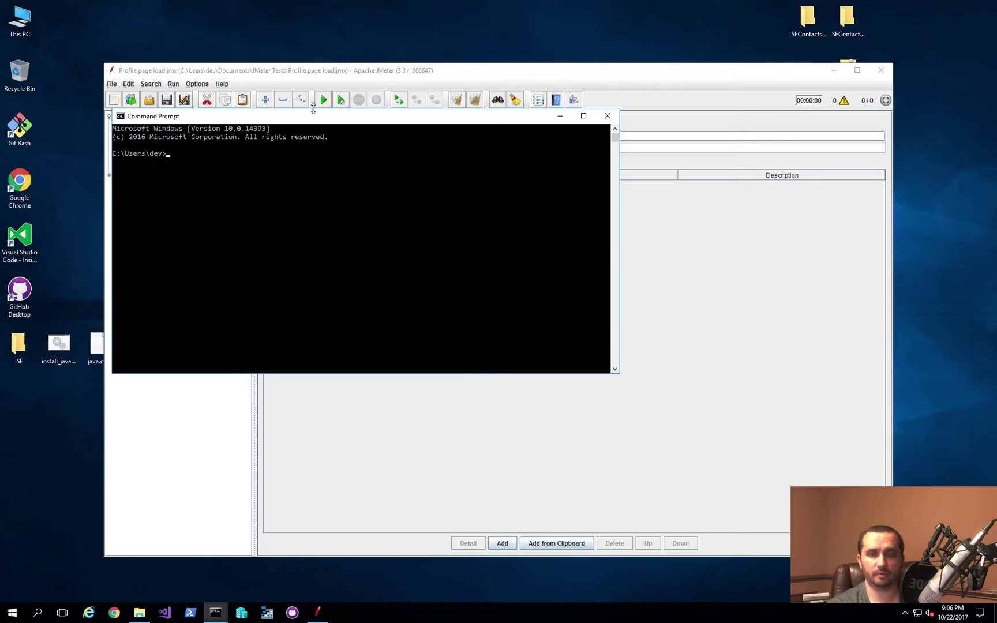
# Step: Ping jm1, jm2 and jm3 in turn, stopping each with Ctrl+C, then exit the prompt
pyautogui.write('ping jm1')
pyautogui.press('Return')
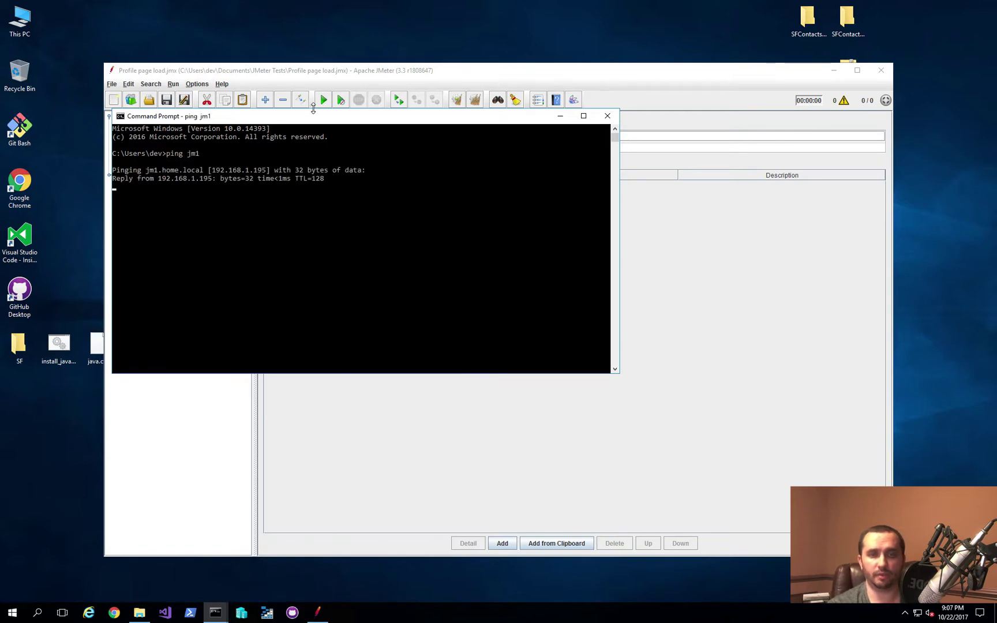
pyautogui.hotkey('ctrl', 'c')
pyautogui.press('Up')
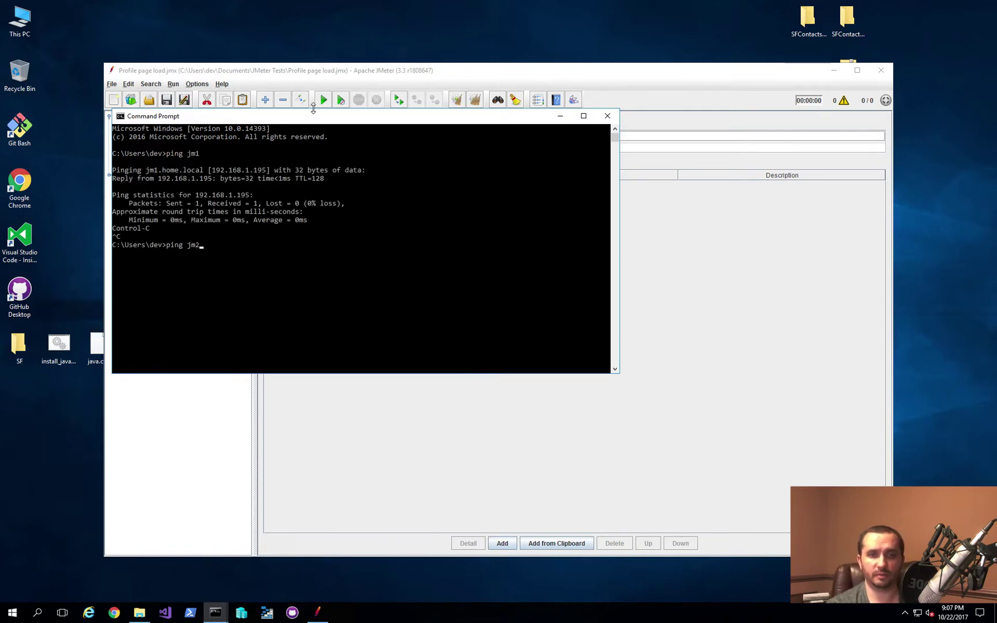
pyautogui.press('Return')
pyautogui.hotkey('ctrl', 'c')
pyautogui.press('Up')
pyautogui.press('BackSpace')
pyautogui.write('3')
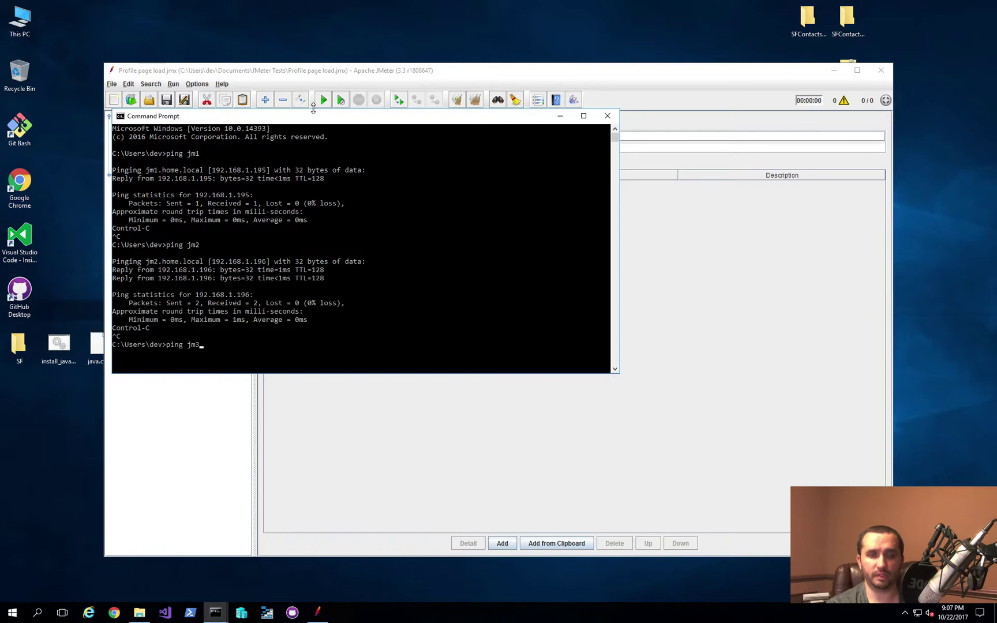
pyautogui.press('Return')
pyautogui.write('xit')
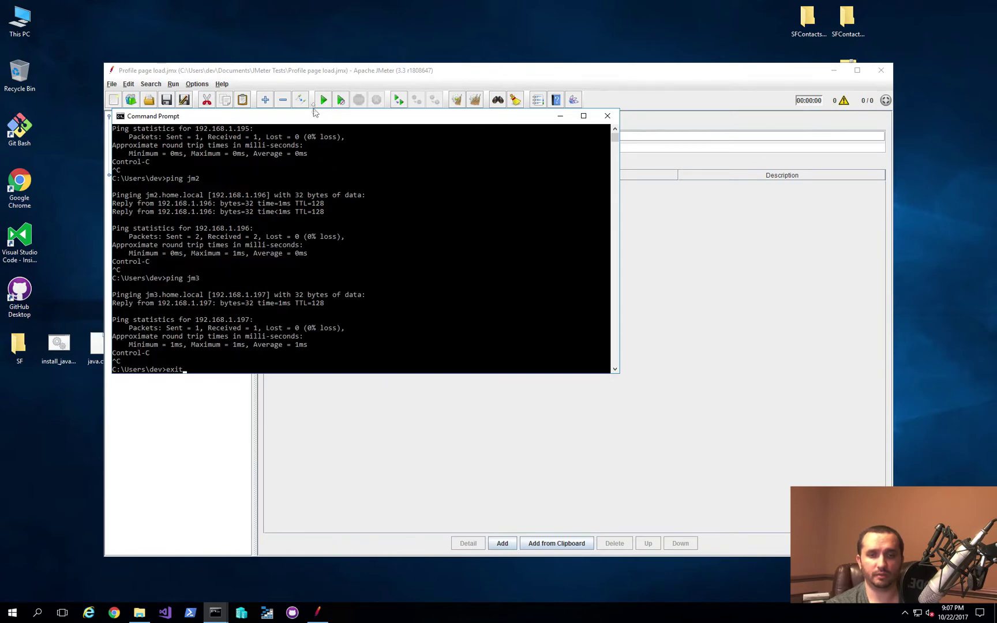
pyautogui.press('Return')
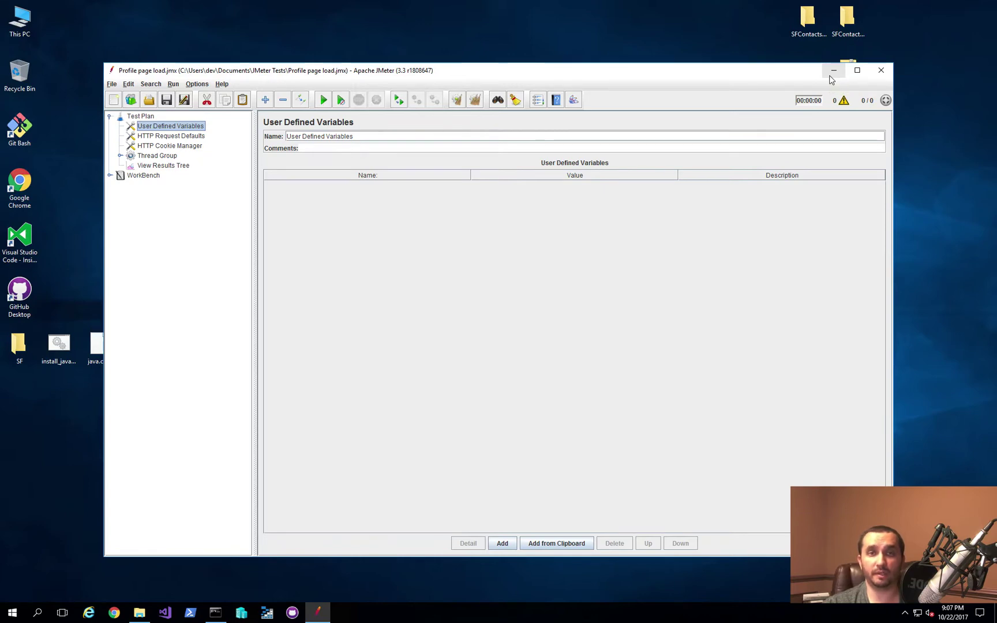
# Step: Minimize JMeter and Explorer, check VMs JM1–JM3 in Hyper-V Manager, then minimize it
pyautogui.click(831, 72)
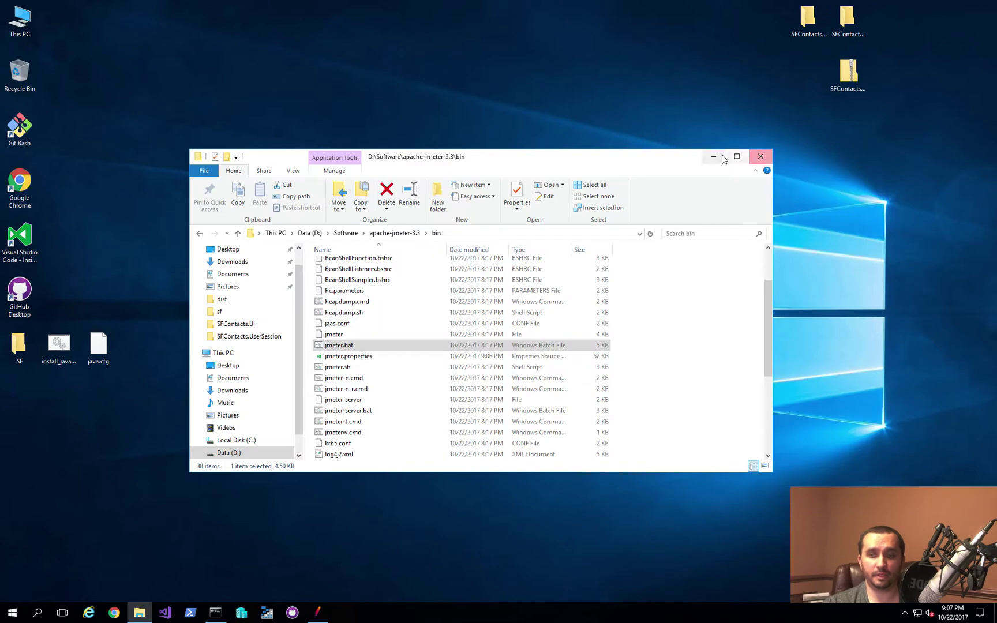
pyautogui.click(722, 158)
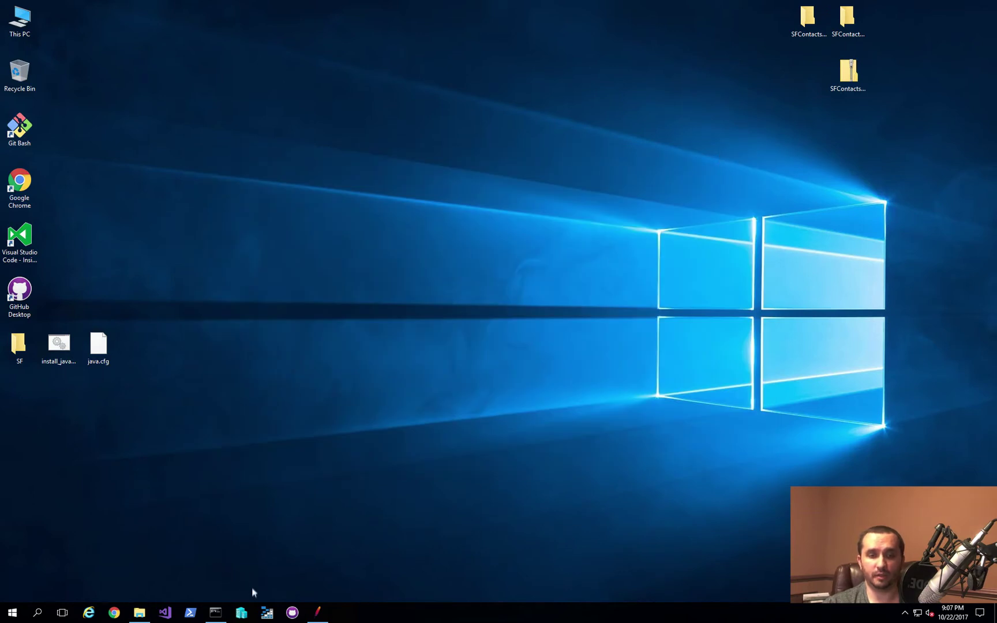
pyautogui.click(241, 612)
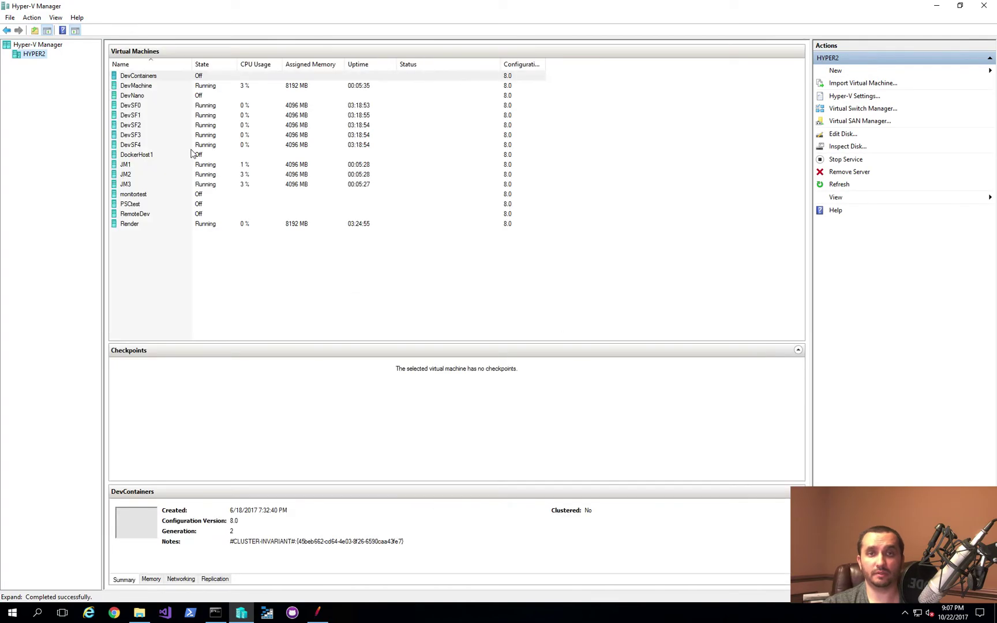
pyautogui.click(144, 165)
pyautogui.keyDown('shift'); pyautogui.click(139, 183); pyautogui.keyUp('shift')
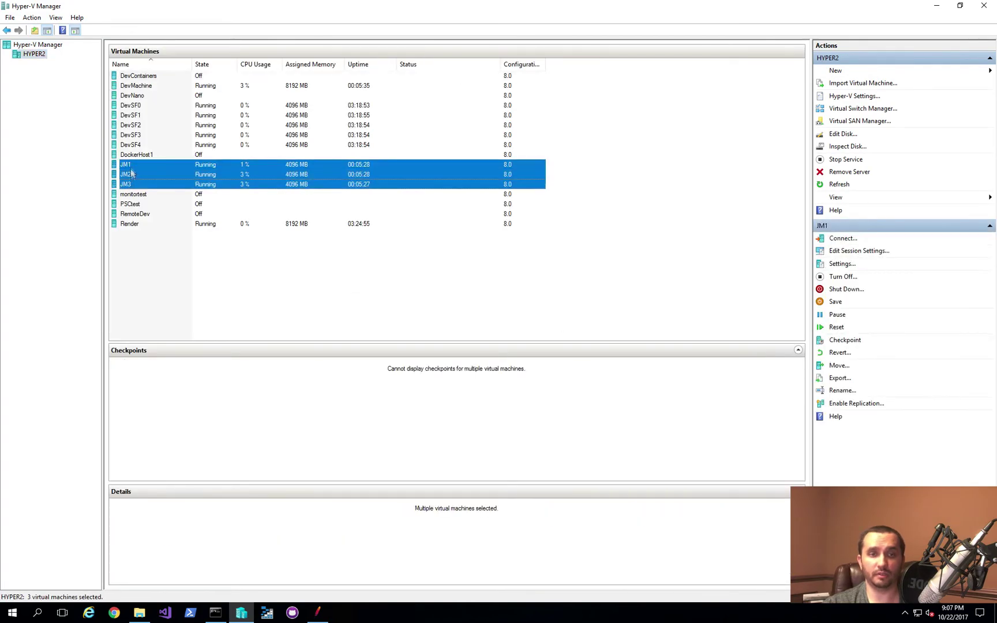
pyautogui.click(936, 7)
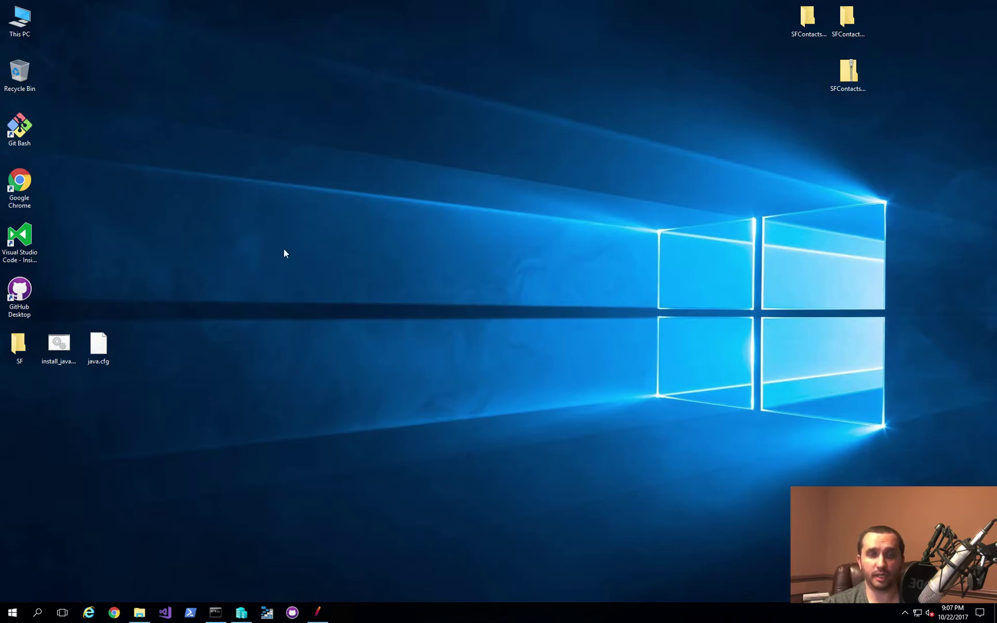
# Step: Open a new PowerShell console, move it into view, and clear a mistyped command
pyautogui.click(241, 612)
pyautogui.click(241, 612)
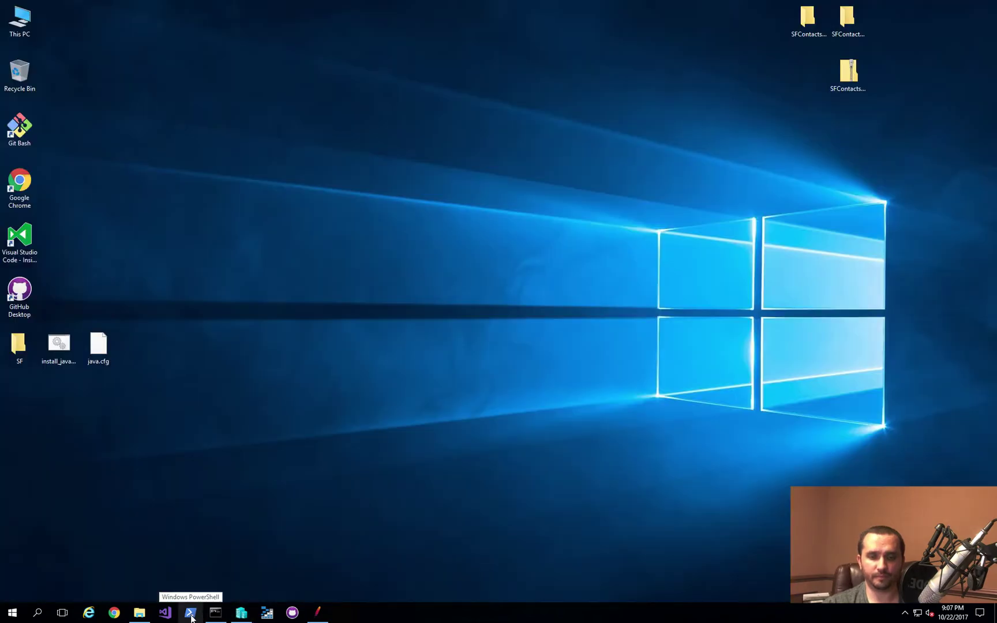
pyautogui.click(191, 613)
pyautogui.moveTo(311, 11); pyautogui.dragTo(417, 103)
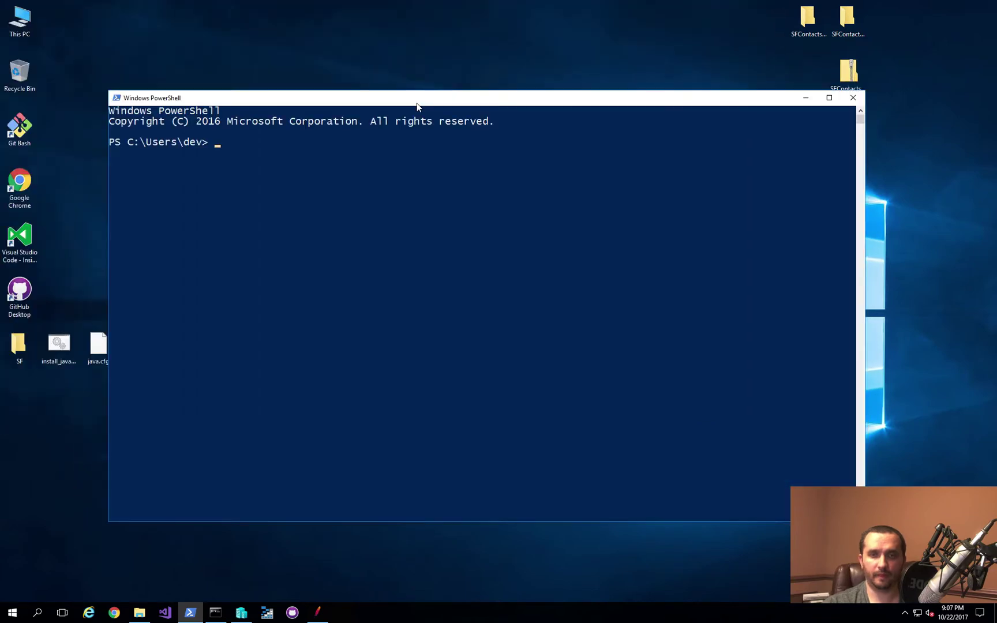
pyautogui.write('enter-ps')
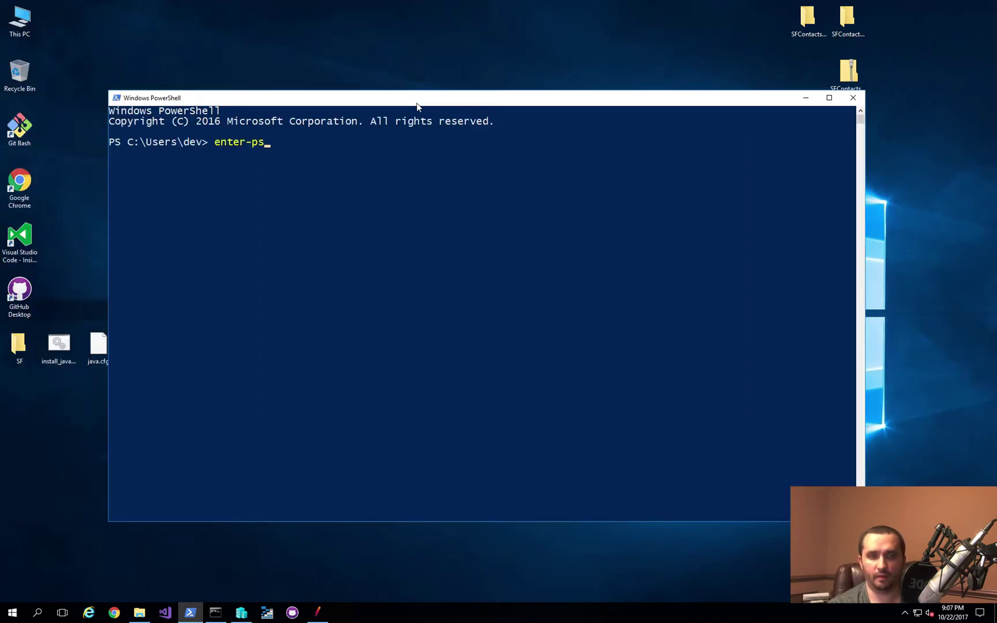
pyautogui.press('BackSpace')
pyautogui.press('Escape')
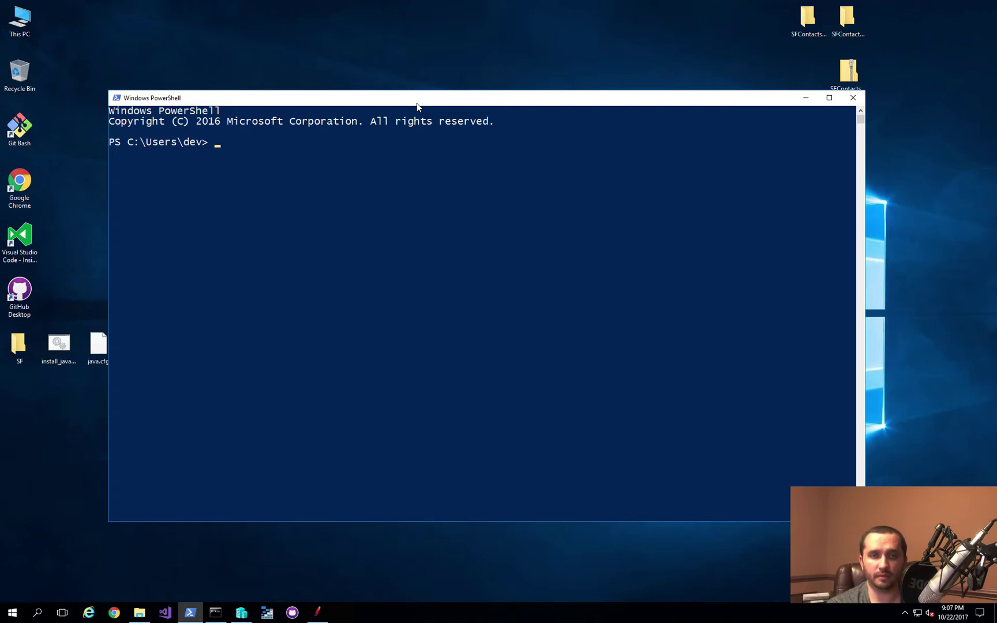
# Step: Run Invoke-Command on jm1,jm2,jm3 adding home\dev to local administrators, using home\administrator credentials
pyautogui.write('invoke-com')
pyautogui.press('Tab')
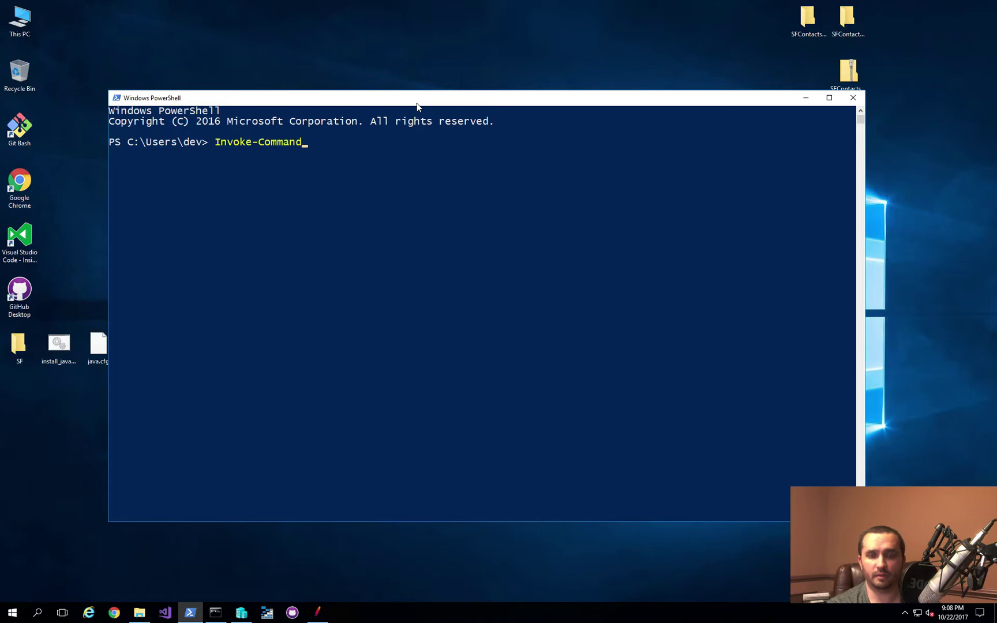
pyautogui.write('-comp')
pyautogui.press('Tab')
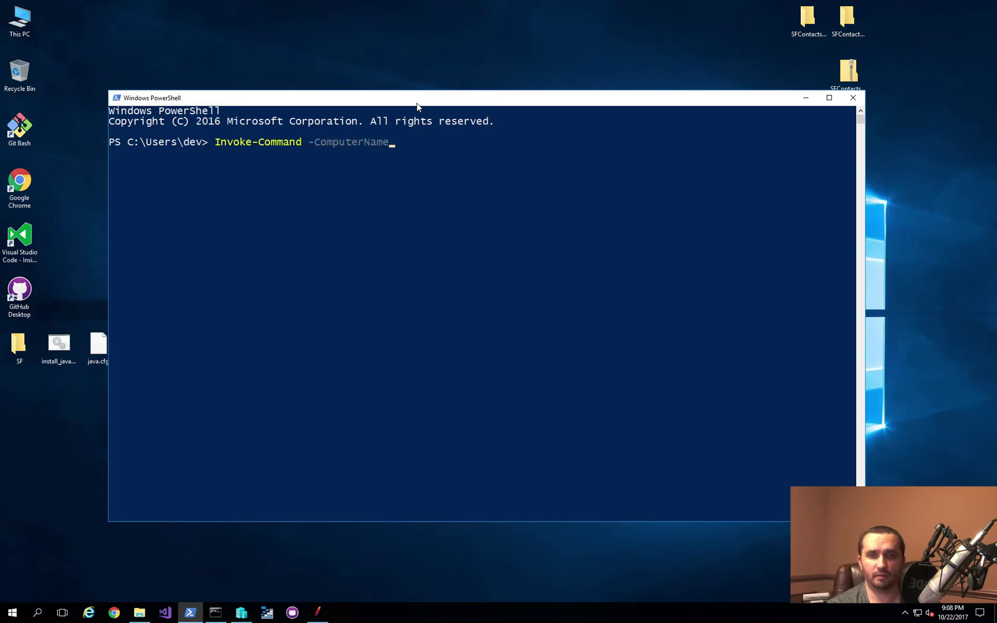
pyautogui.write('jm1,jm2,')
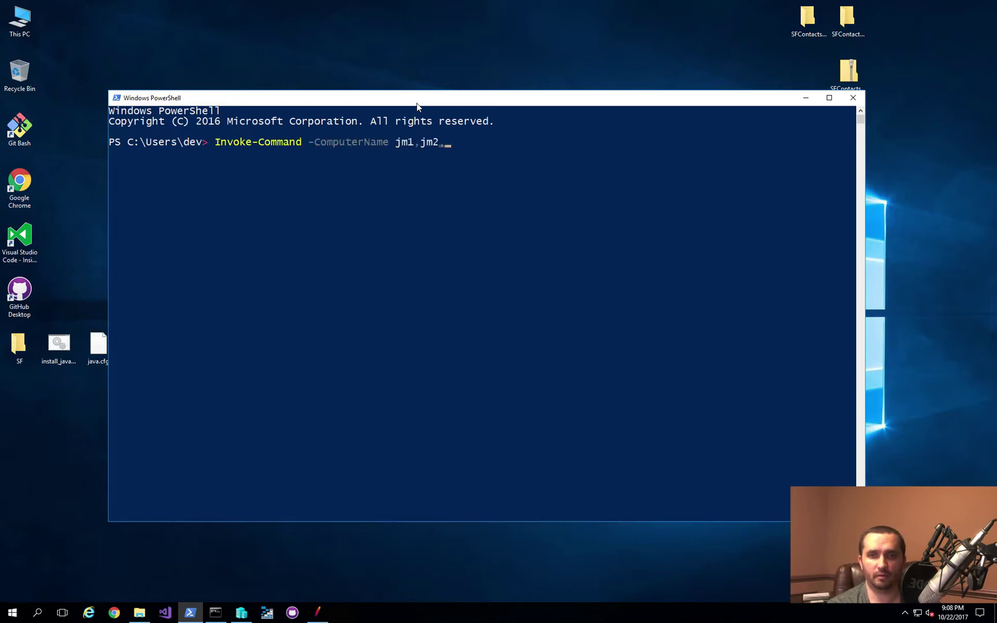
pyautogui.write('jm3')
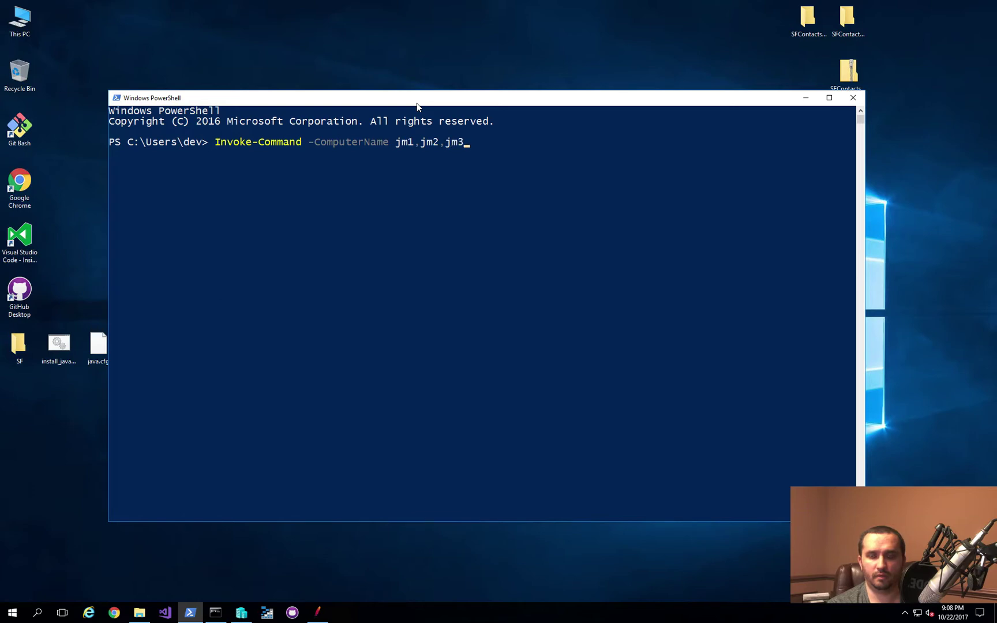
pyautogui.write(' -ScriptBlock')
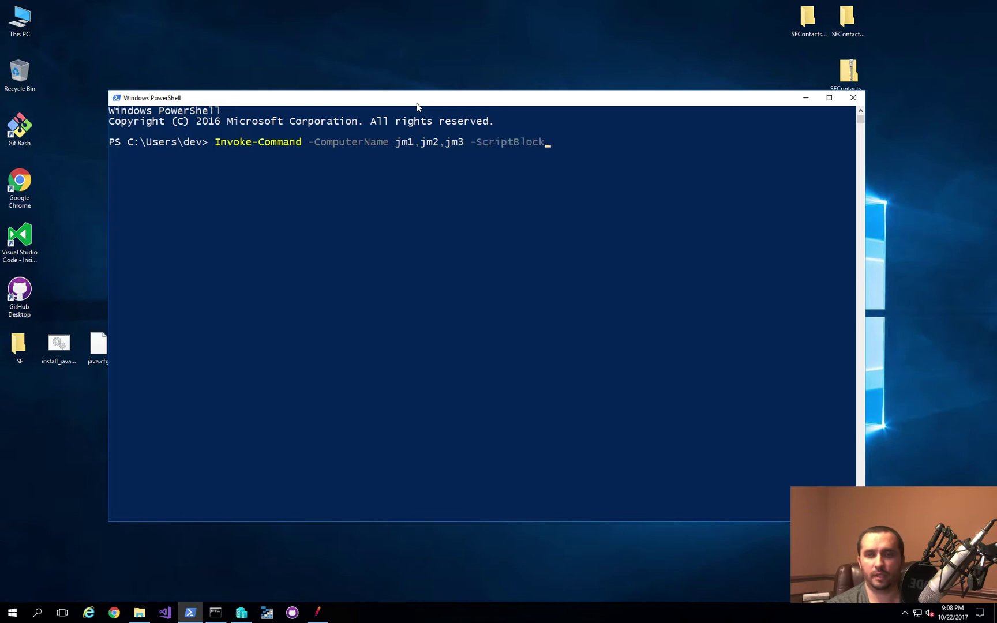
pyautogui.write(' { }')
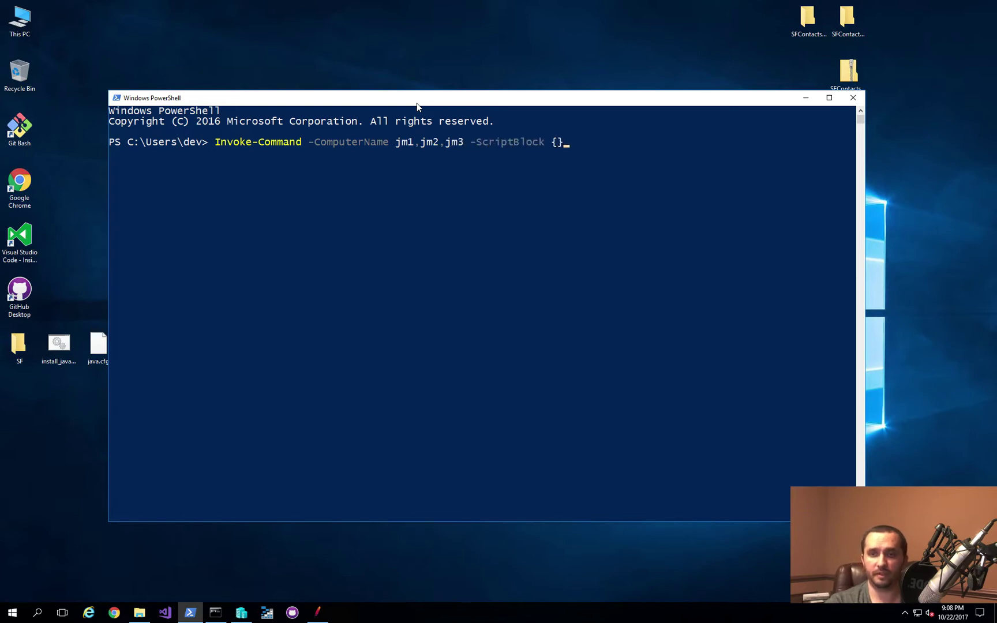
pyautogui.press('Left')
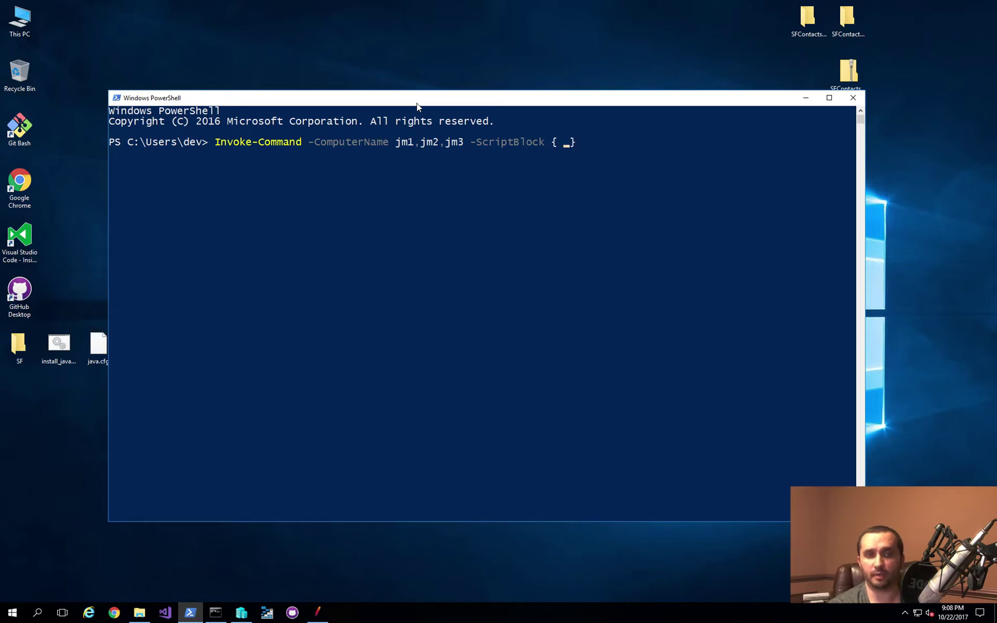
pyautogui.write('net localgroup')
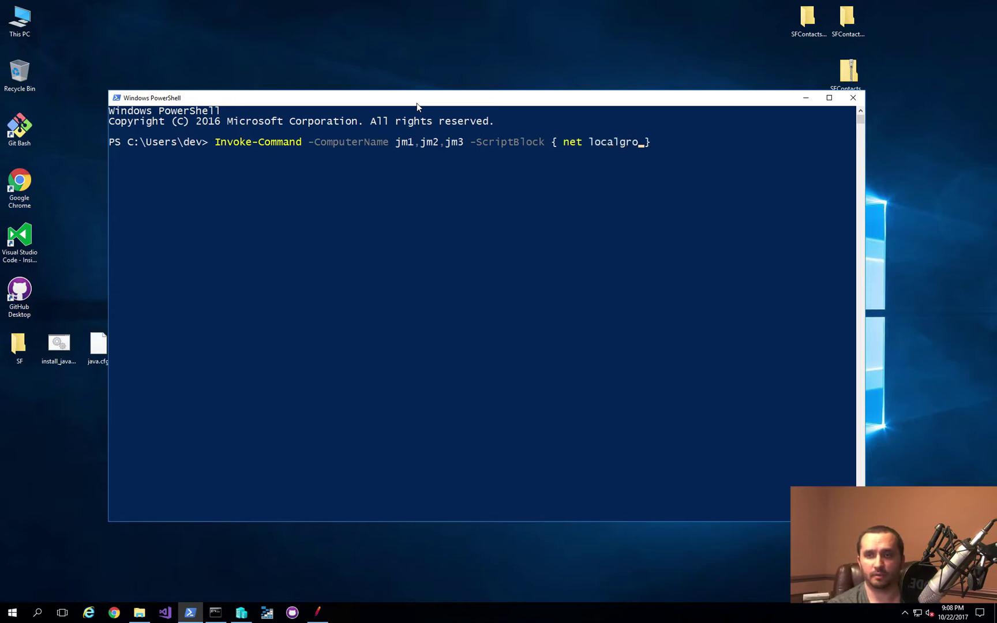
pyautogui.write(' admini')
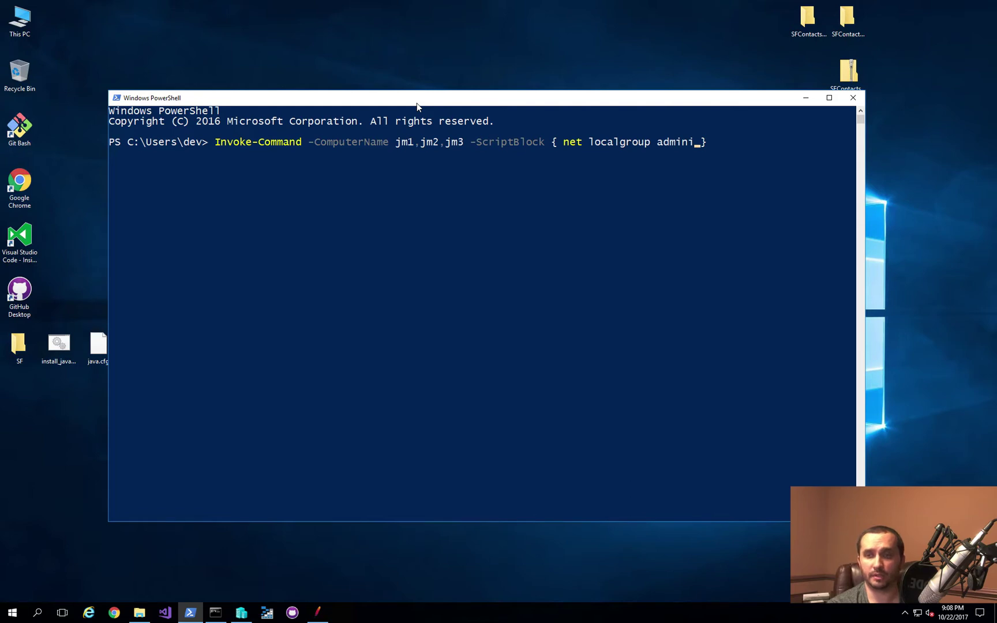
pyautogui.write('strators /')
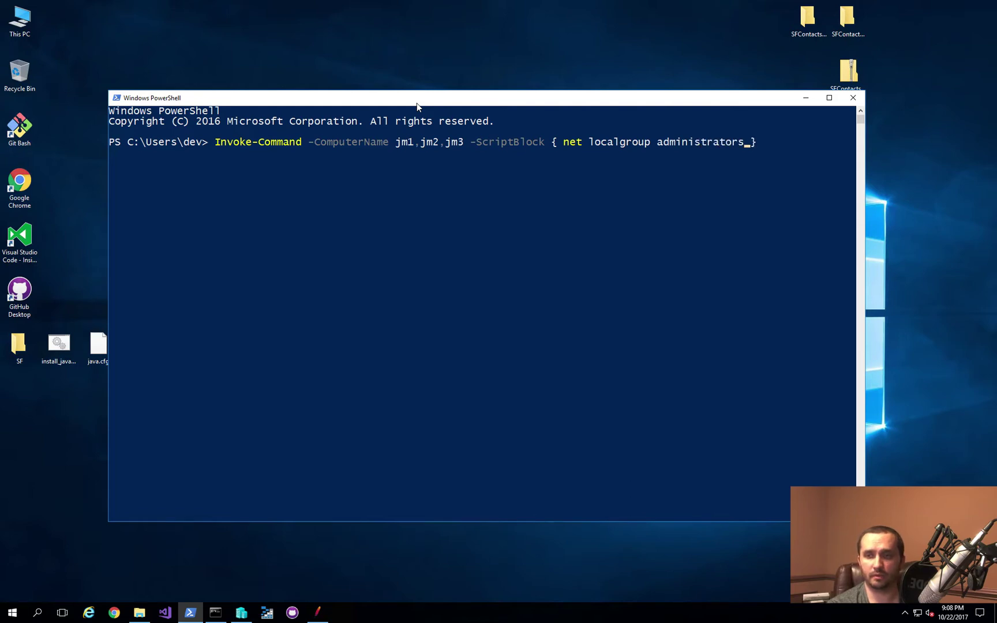
pyautogui.write('add home\\dev')
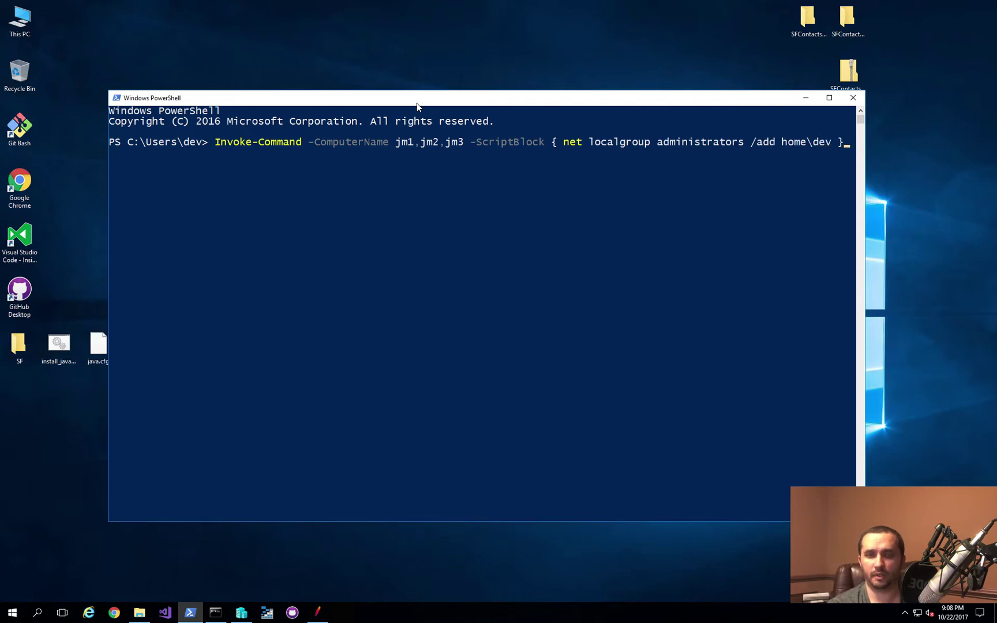
pyautogui.write(' } -Credential')
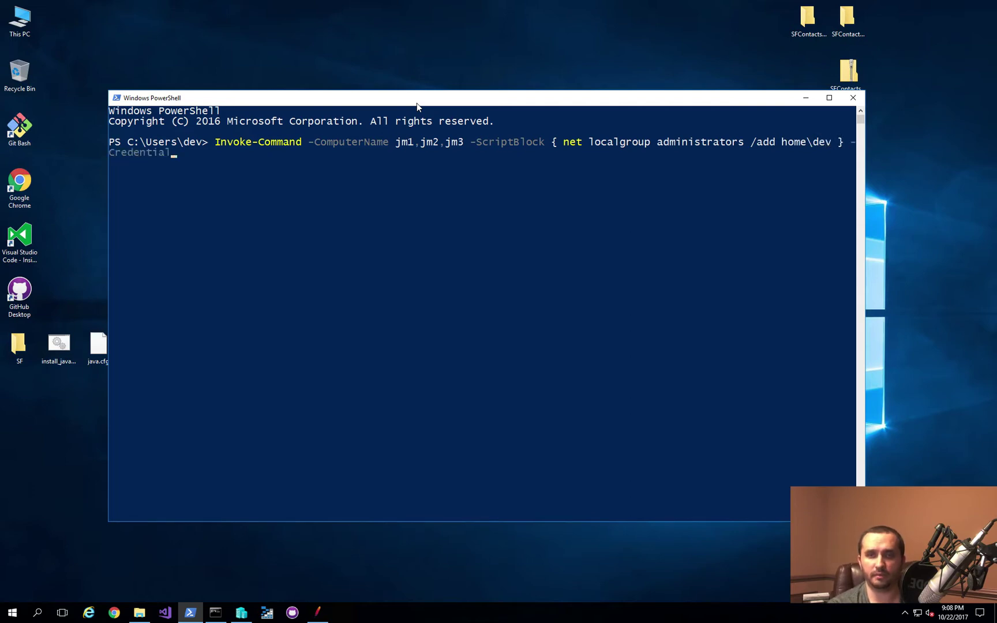
pyautogui.write(' home\\a')
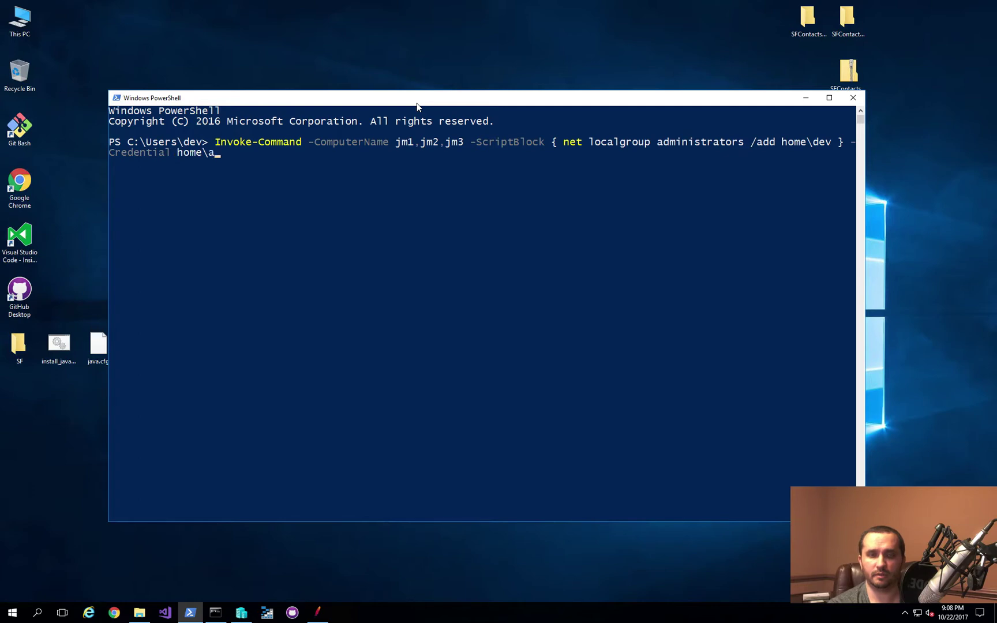
pyautogui.write('dministrator')
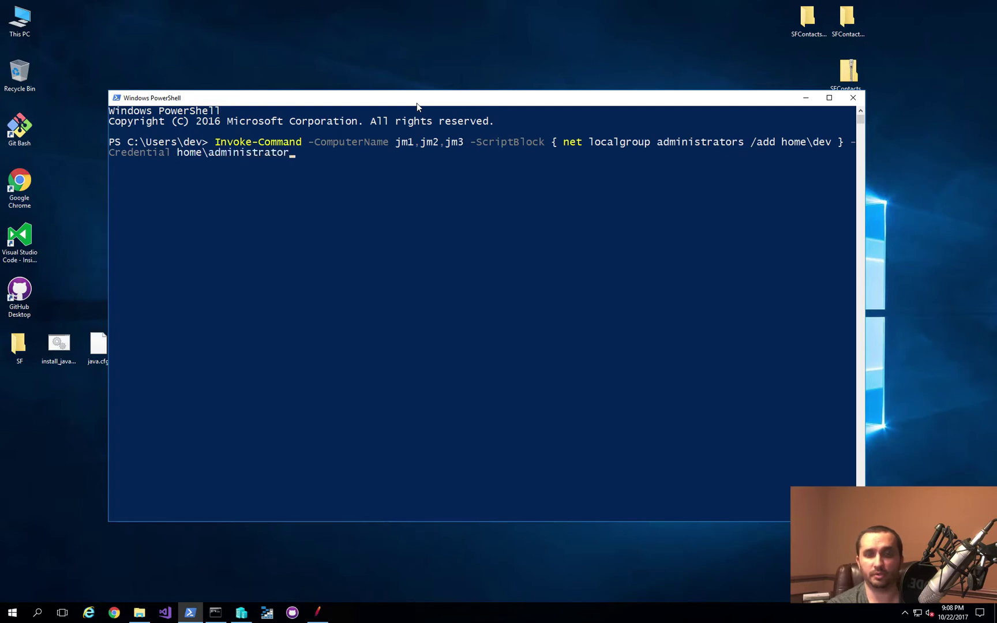
pyautogui.press('Return')
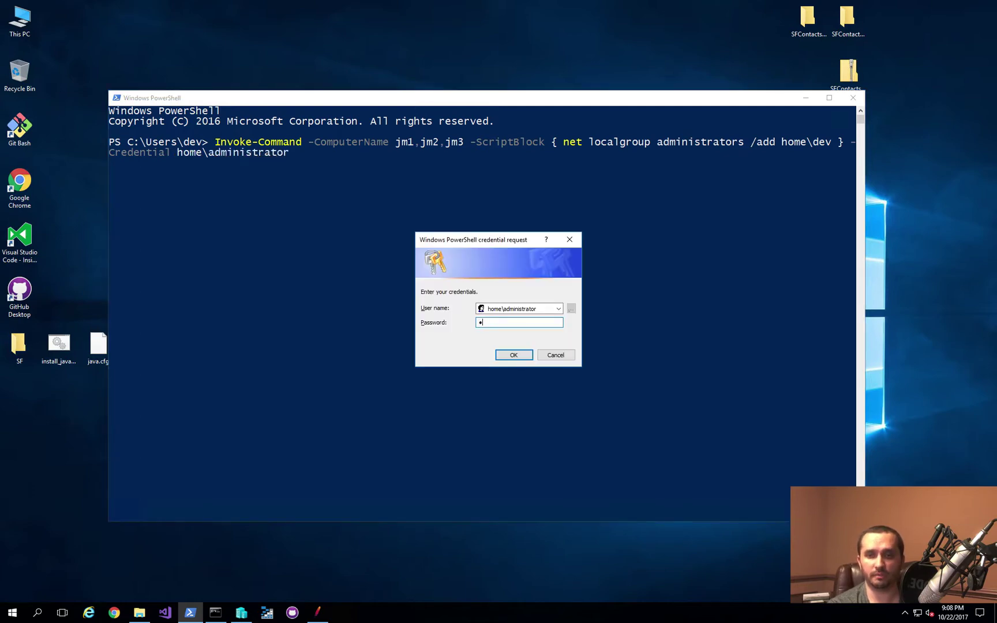
pyautogui.write('••••••••')
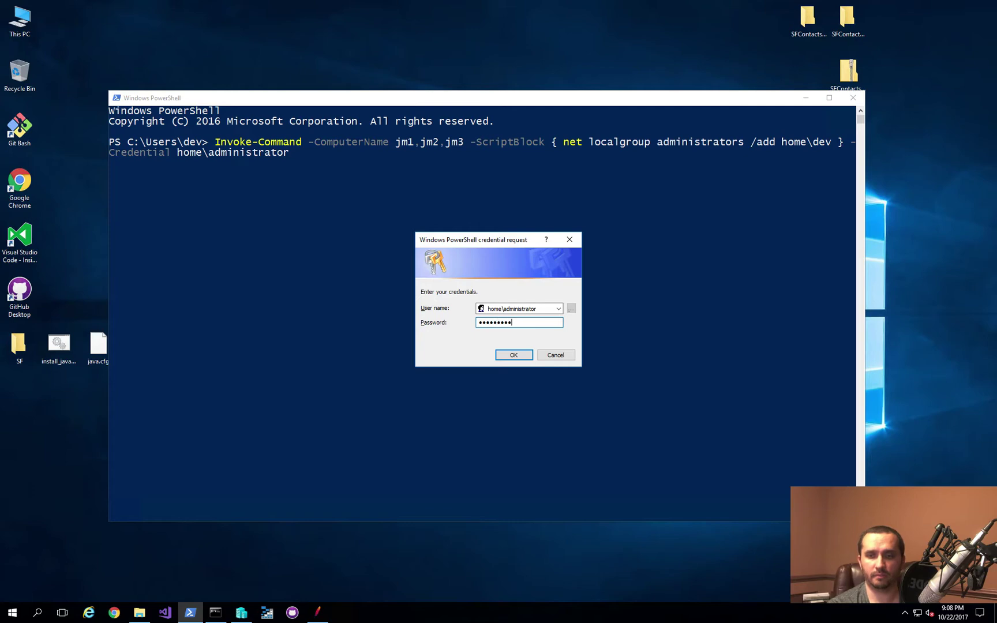
pyautogui.press('Return')
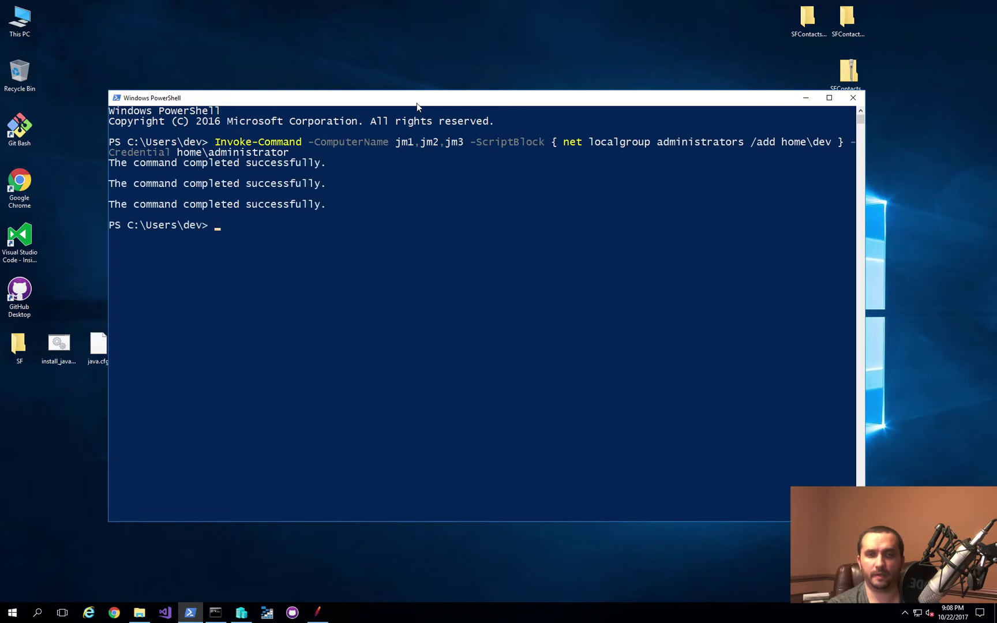
# Step: Clear the PowerShell console and open \\jm1\c$ from the Run box
pyautogui.write('clear')
pyautogui.press('Return')
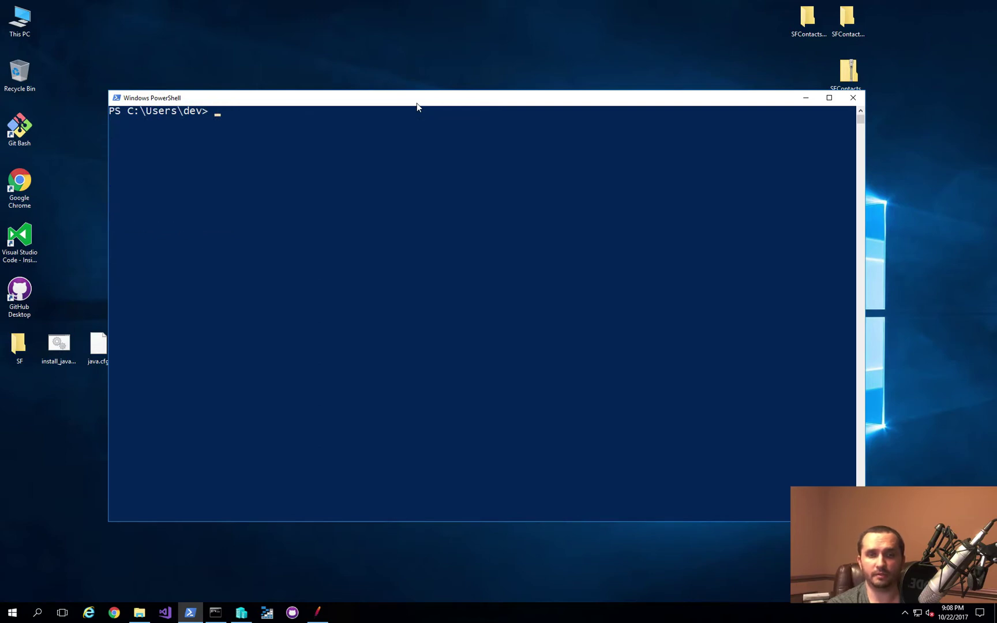
pyautogui.press('super+r')
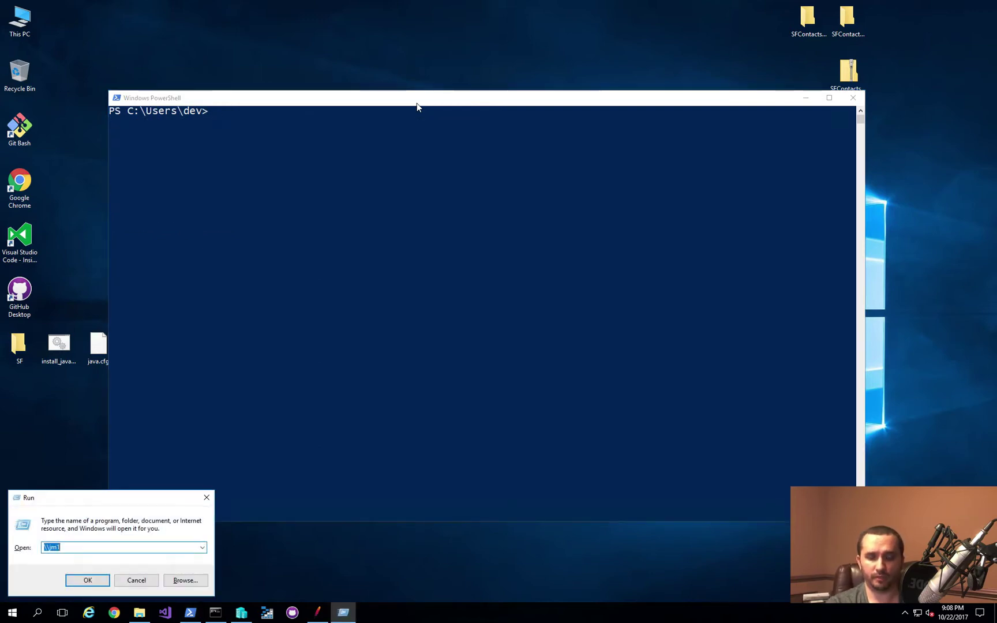
pyautogui.press('End')
pyautogui.write('\\c')
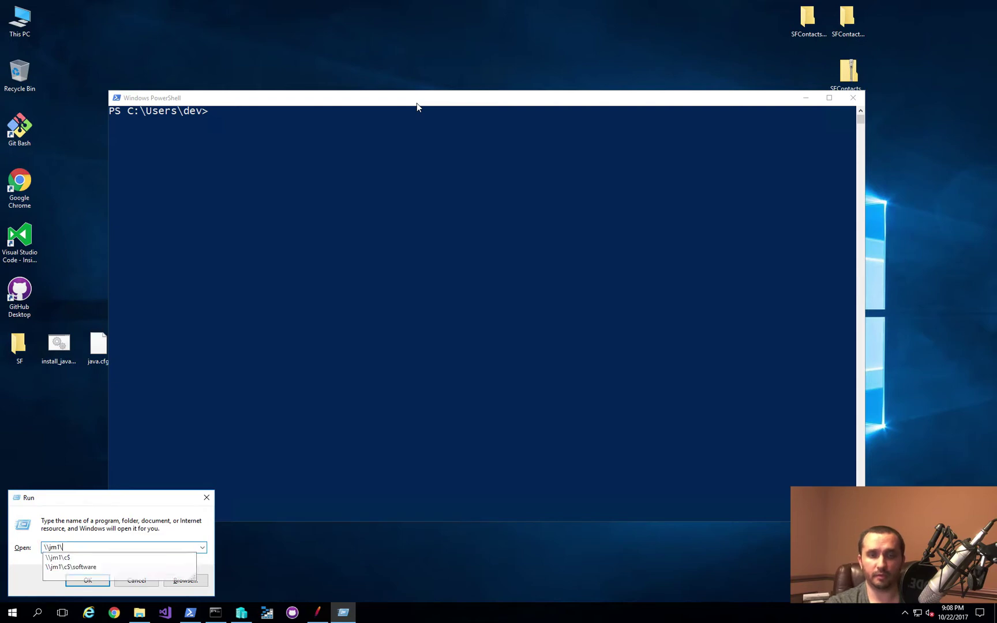
pyautogui.press('Return')
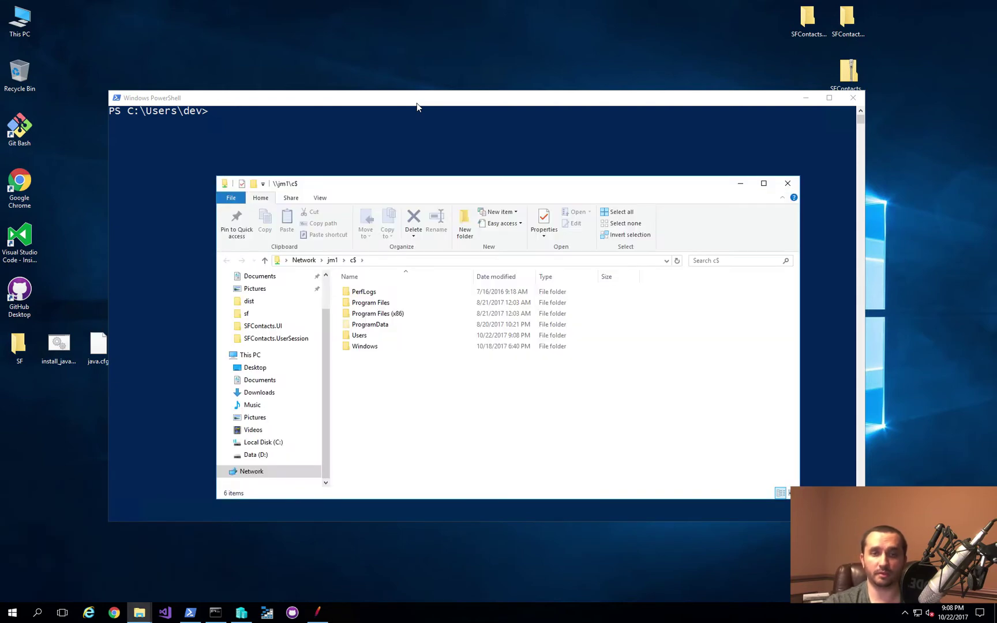
# Step: Create a new folder named software on jm1's C$ share and open it
pyautogui.click(808, 100)
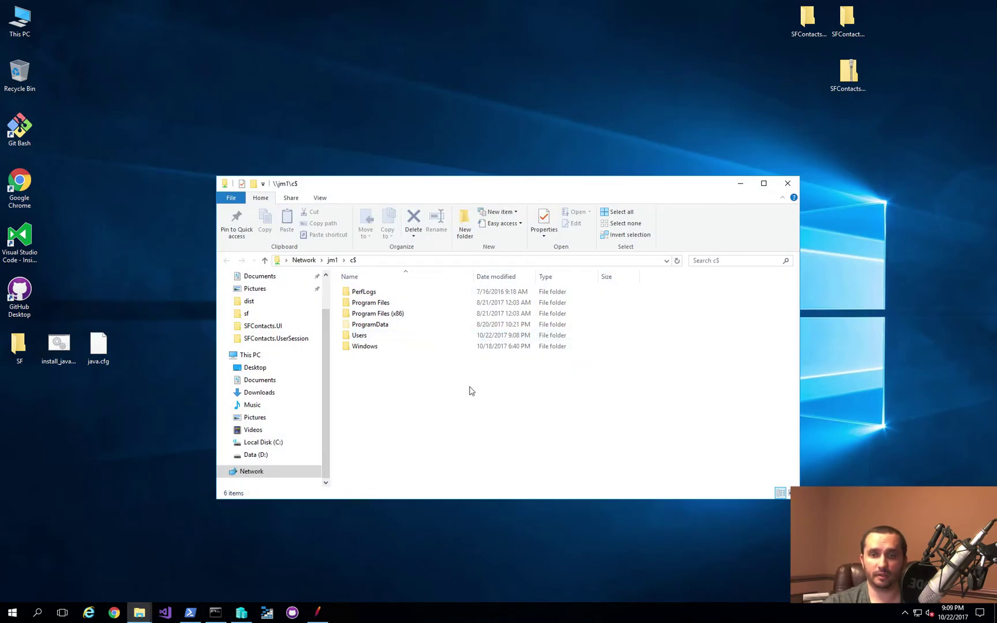
pyautogui.click(469, 222)
pyautogui.write('software')
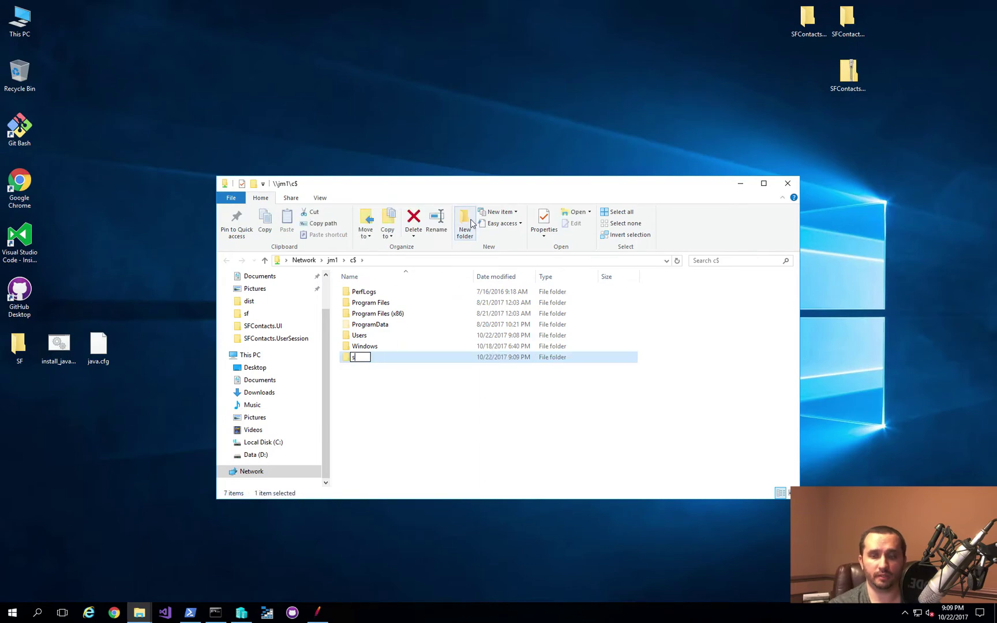
pyautogui.press('Return')
pyautogui.press('Return')
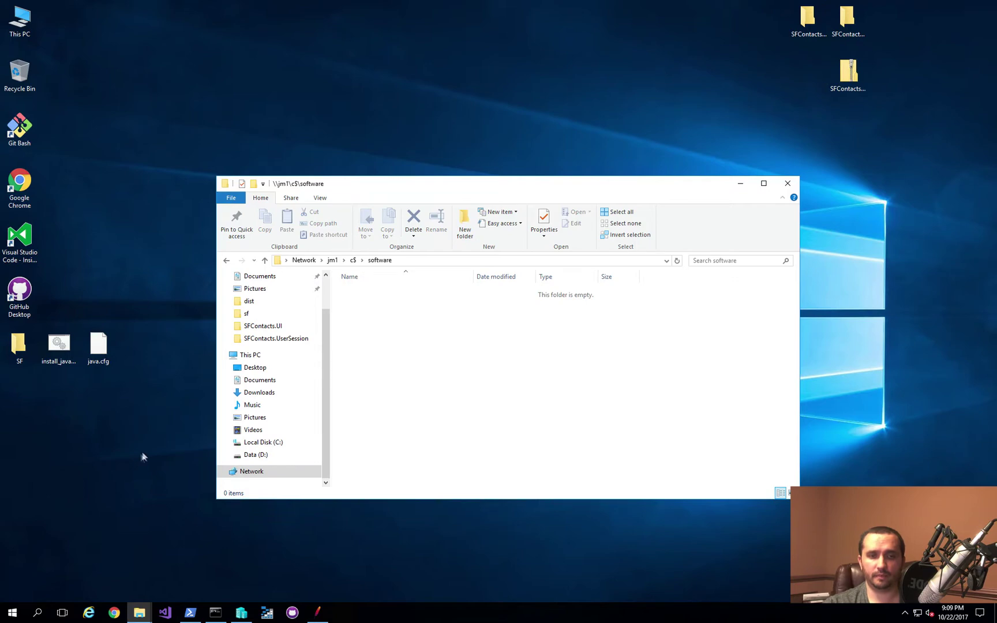
pyautogui.click(139, 615)
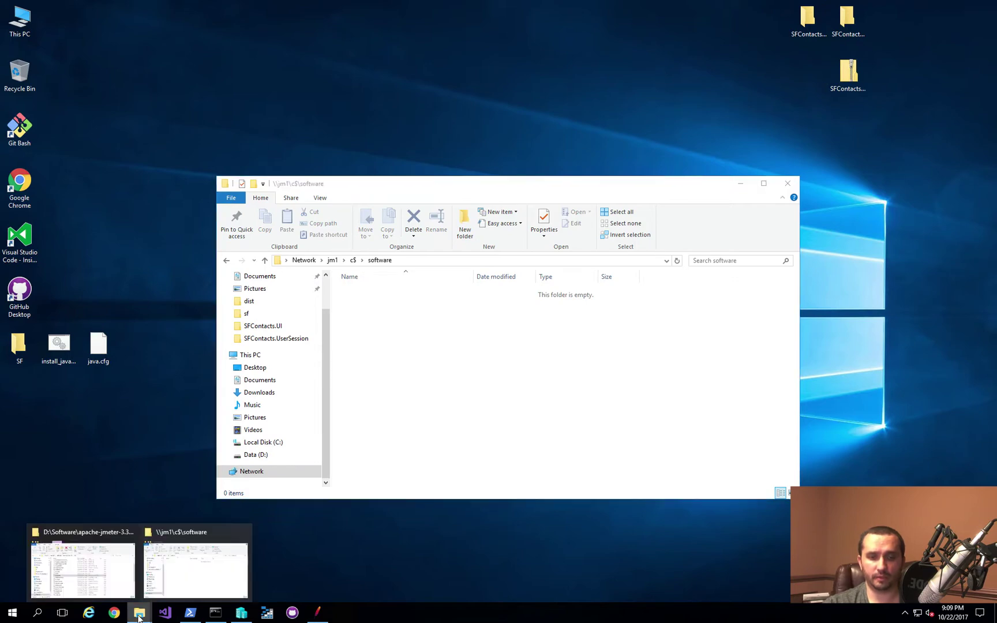
# Step: Copy jdk-8u152-windows-x64.exe from Downloads into \\jm1\c$\software
pyautogui.press('super+e')
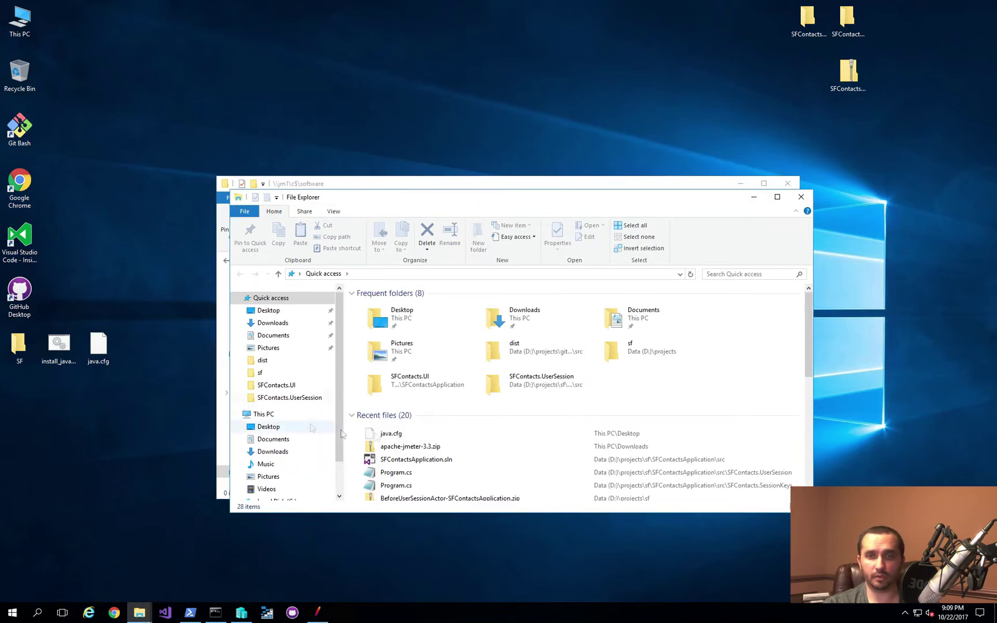
pyautogui.doubleClick(510, 319)
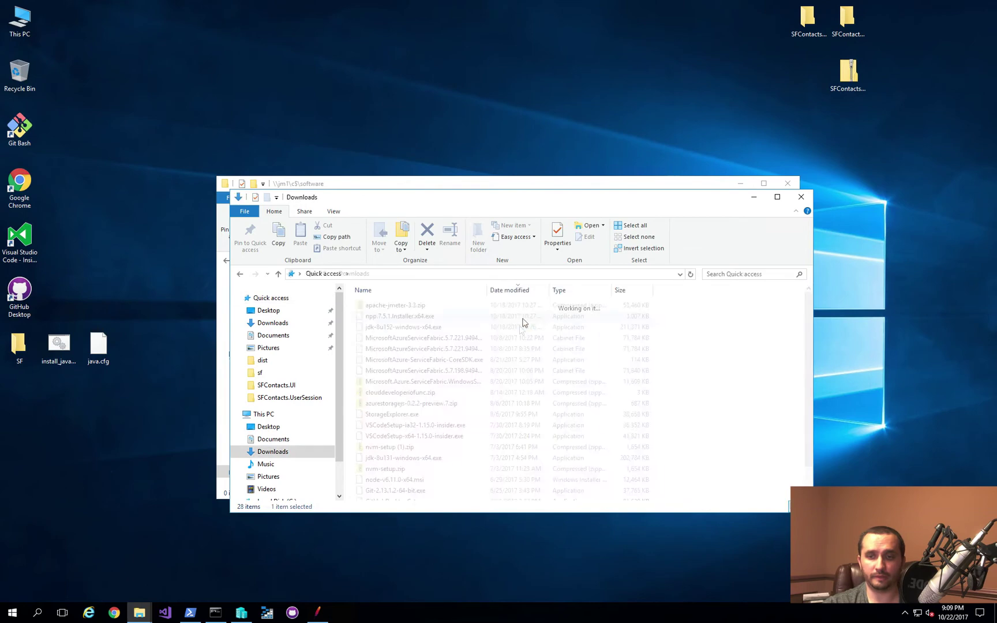
pyautogui.click(394, 328)
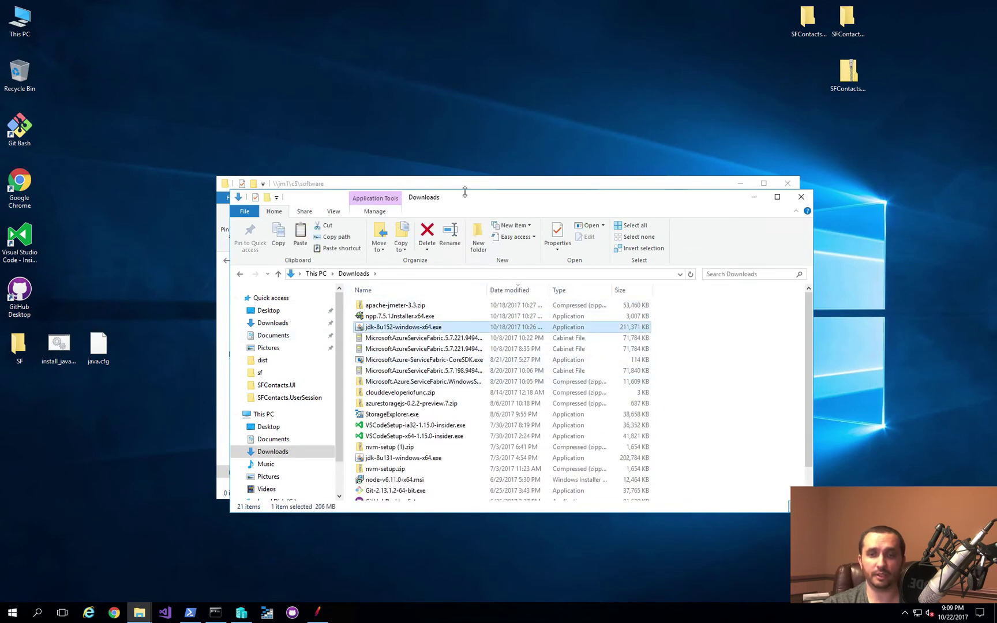
pyautogui.moveTo(464, 196); pyautogui.dragTo(621, 206)
pyautogui.click(368, 188)
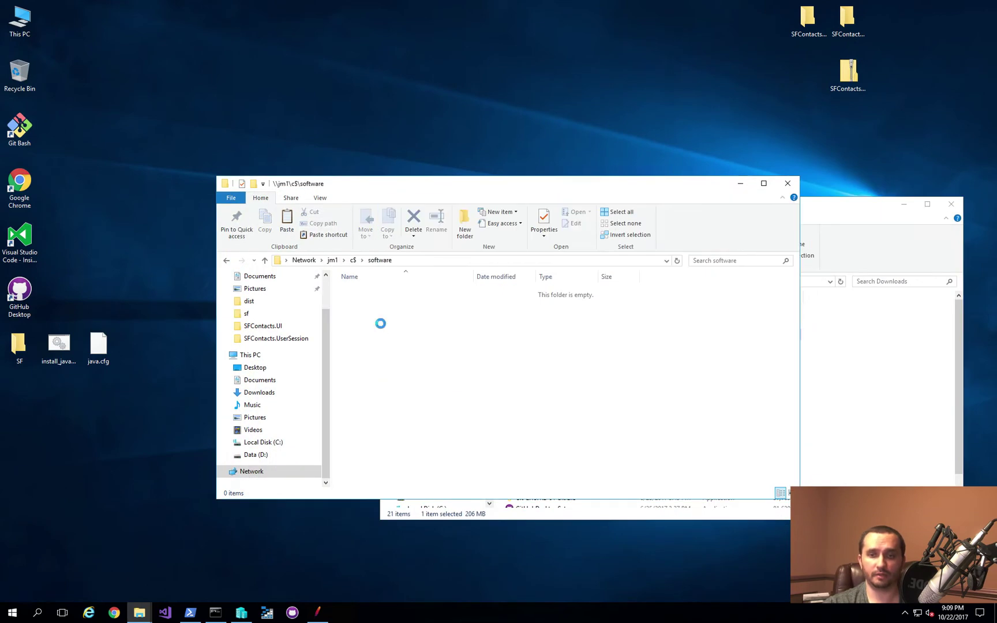
pyautogui.hotkey('ctrl', 'v')
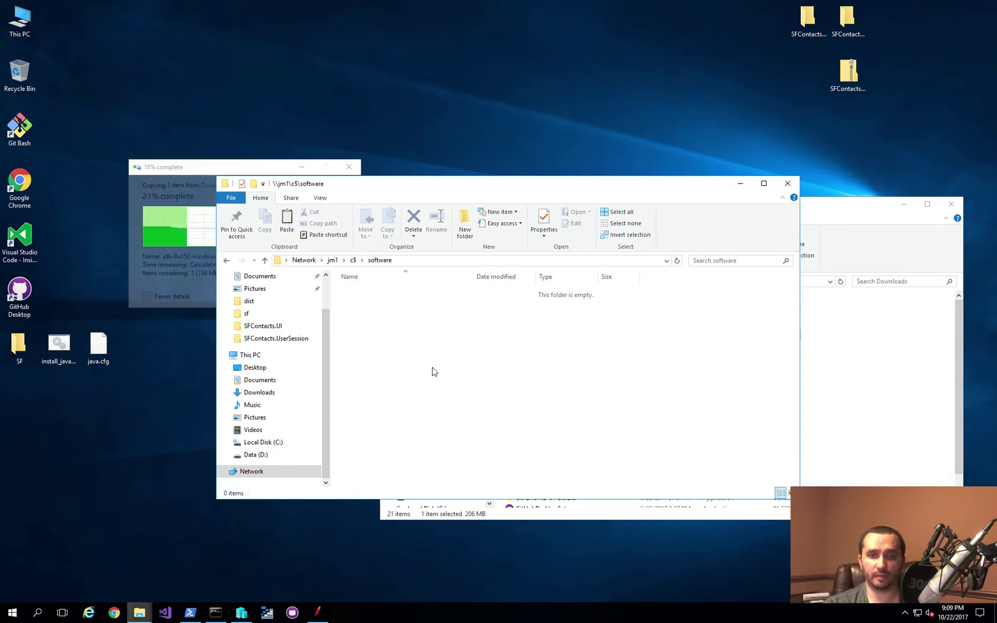
# Step: Copy the apache-jmeter-3.3 folder from D:\Software into the jm1 software folder
pyautogui.moveTo(142, 616)
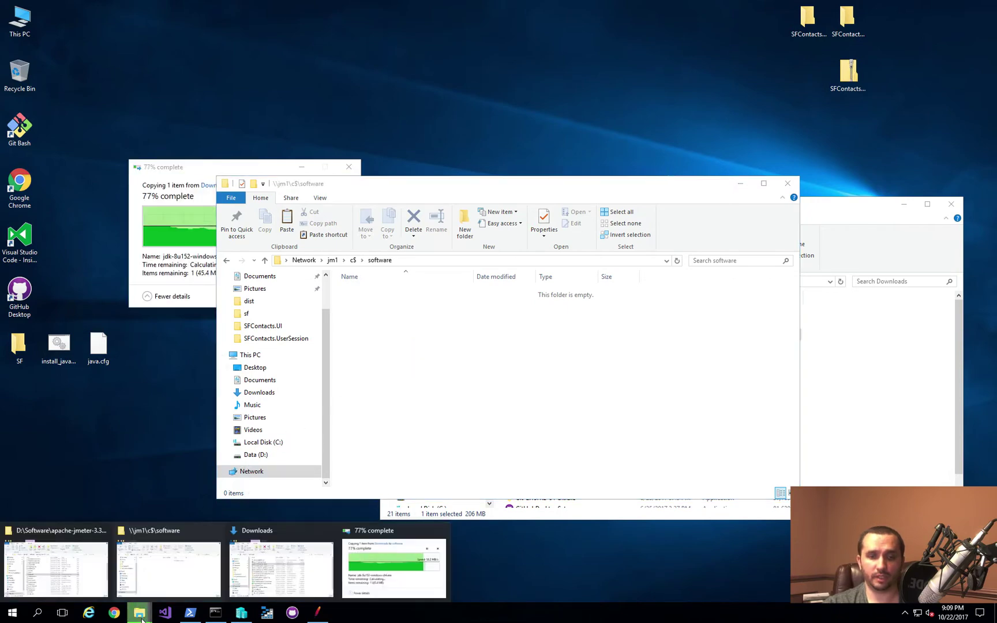
pyautogui.click(56, 566)
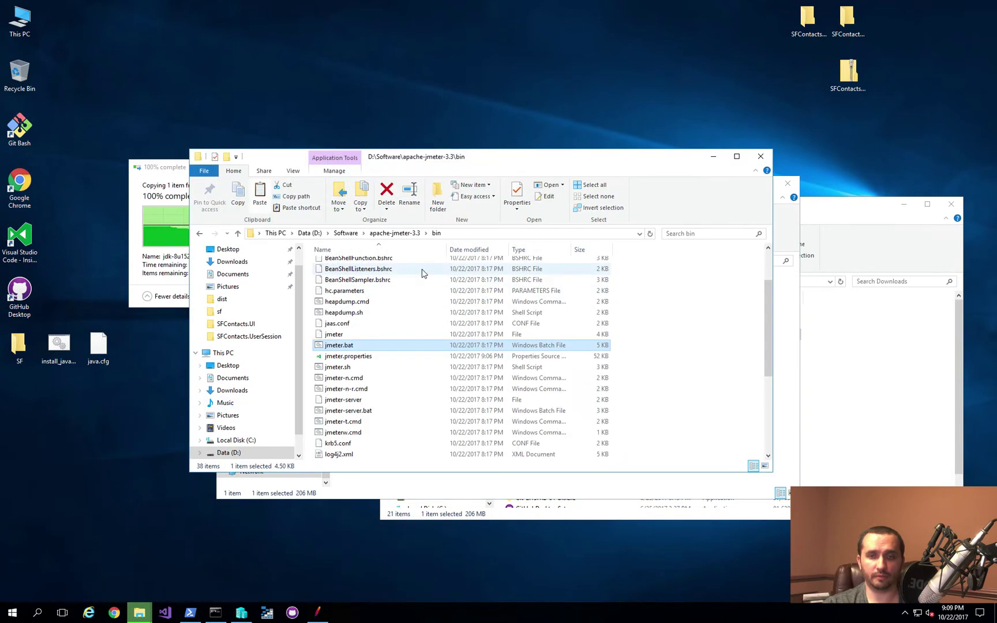
pyautogui.click(346, 233)
pyautogui.click(721, 163)
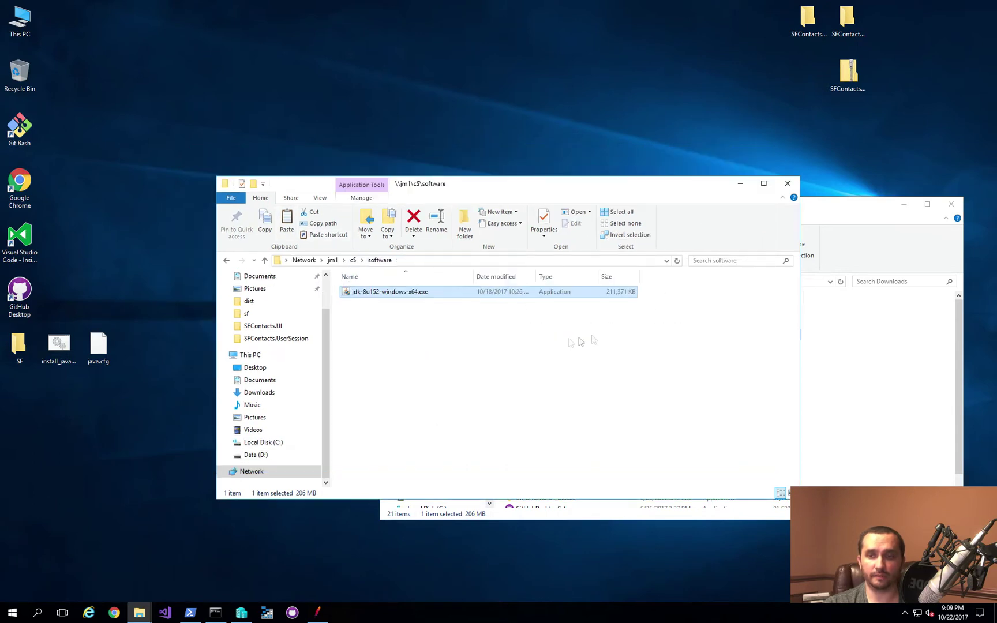
pyautogui.click(461, 327)
pyautogui.hotkey('ctrl', 'v')
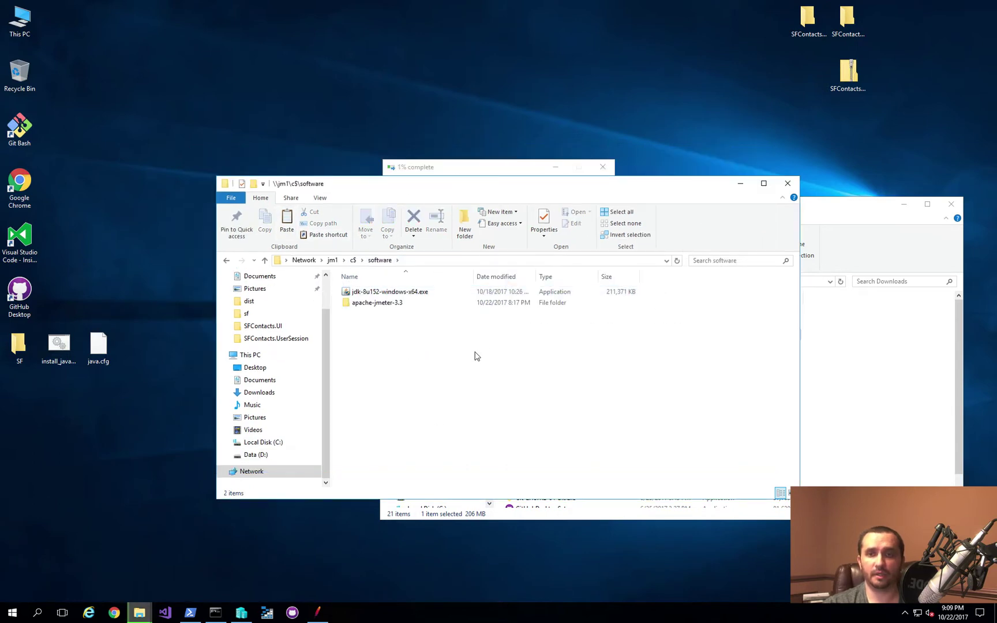
pyautogui.moveTo(472, 169); pyautogui.dragTo(462, 72)
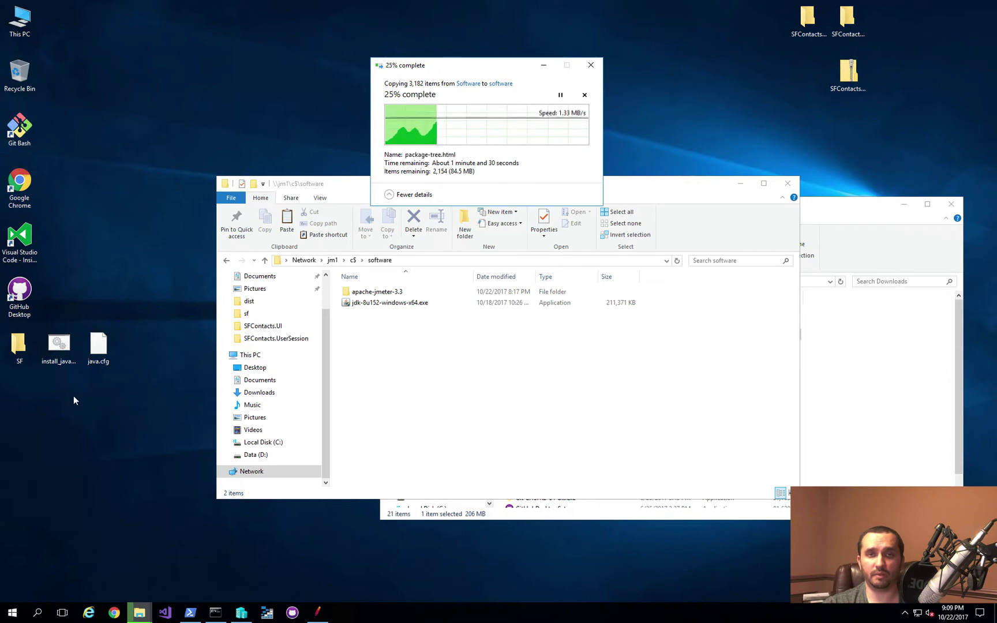
pyautogui.click(97, 352)
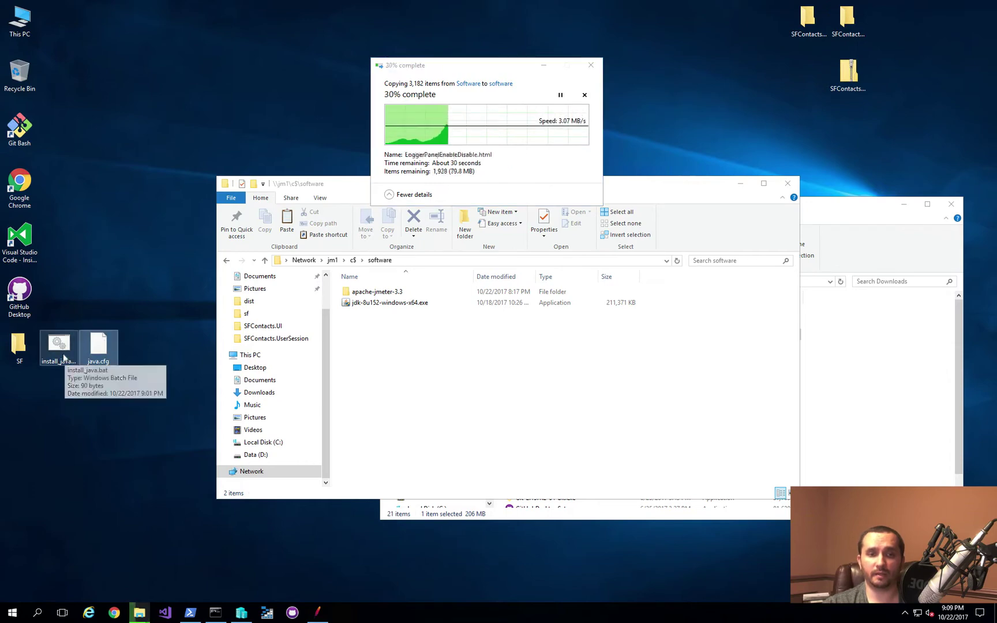
# Step: Review java.cfg in Notepad++, noting the EULA, AUTO_UPDATE=Disable and STATIC=Enable settings
pyautogui.rightClick(92, 348)
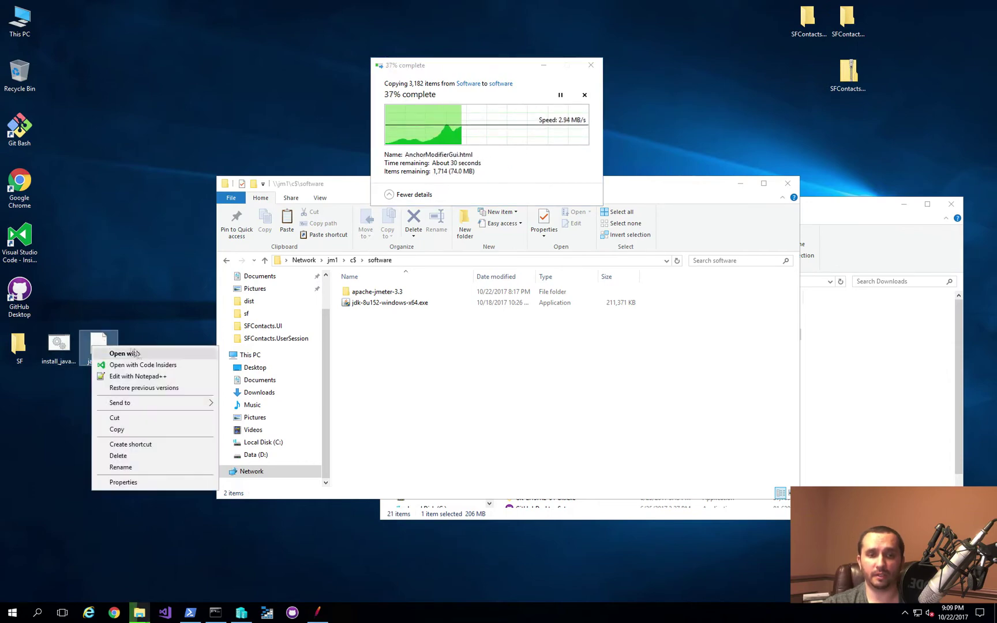
pyautogui.click(151, 375)
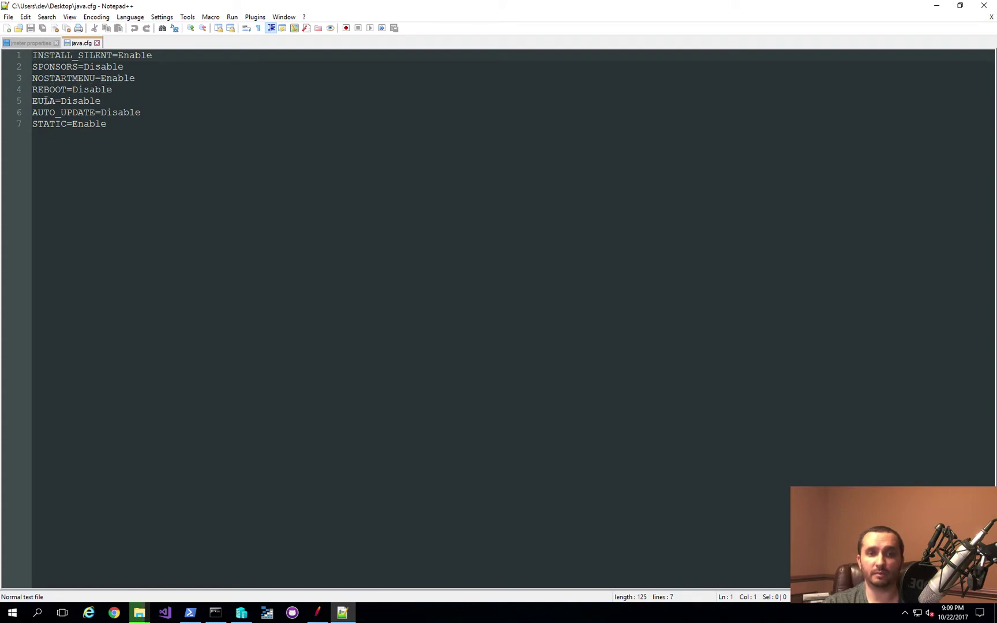
pyautogui.moveTo(56, 100); pyautogui.dragTo(33, 102)
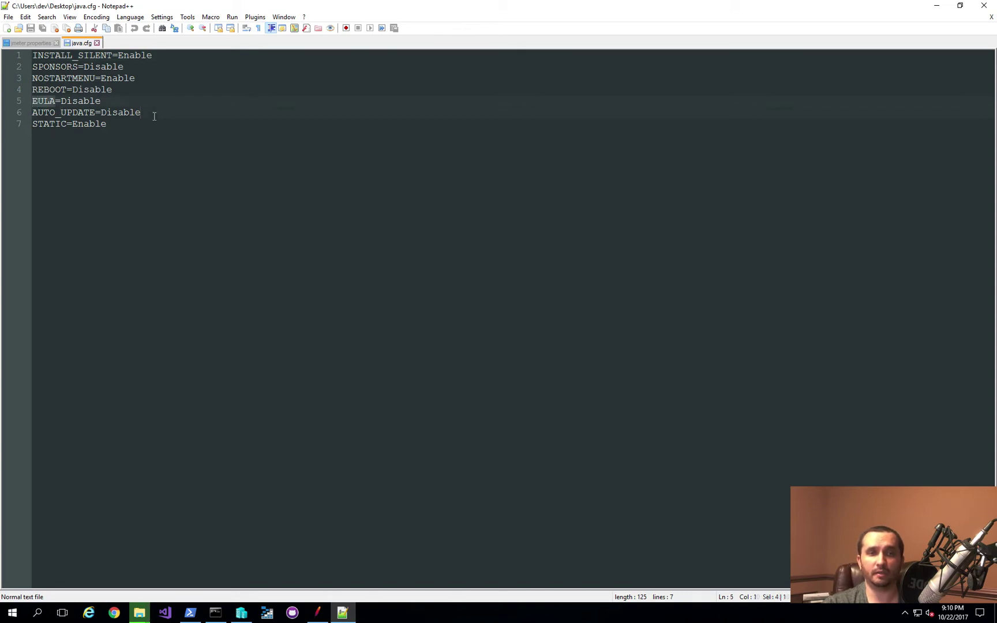
pyautogui.moveTo(155, 115); pyautogui.dragTo(33, 114)
pyautogui.click(201, 119)
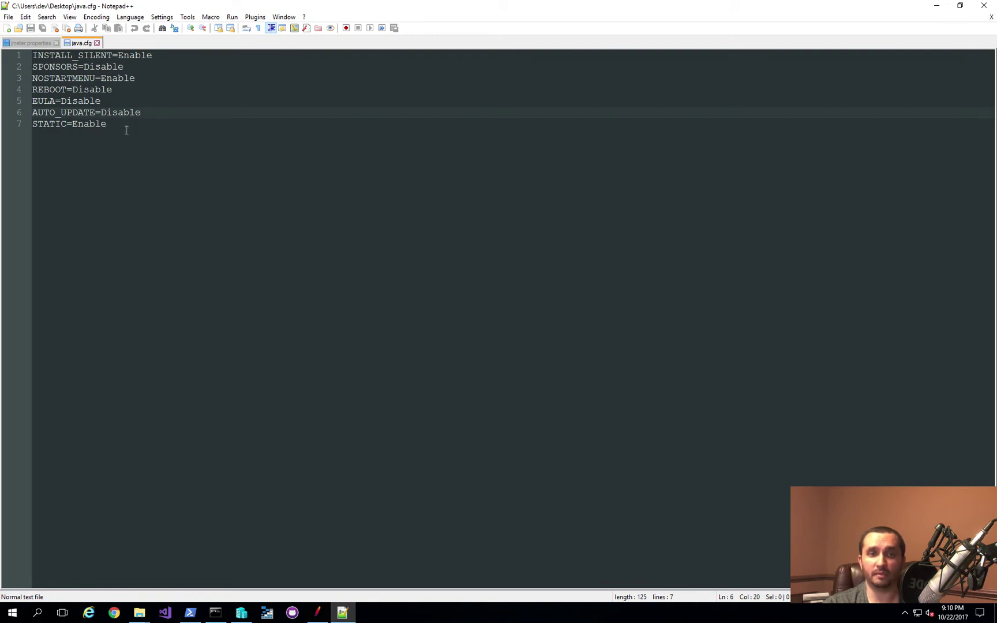
pyautogui.moveTo(128, 126); pyautogui.dragTo(33, 125)
pyautogui.click(141, 129)
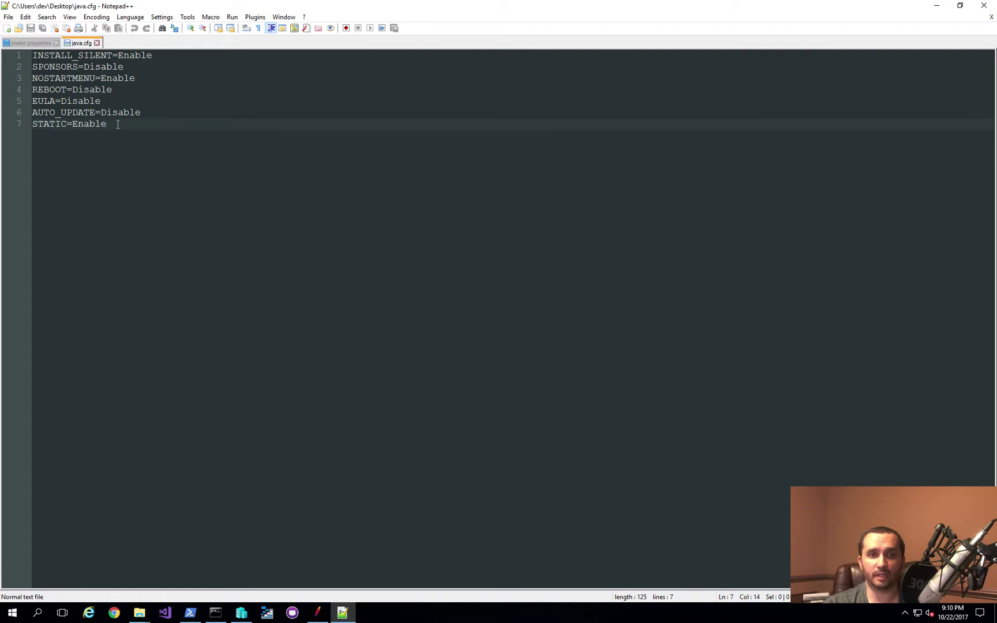
# Step: Close both files and Notepad++, then paste java.cfg into \\jm1\c$\software
pyautogui.click(96, 43)
pyautogui.click(56, 43)
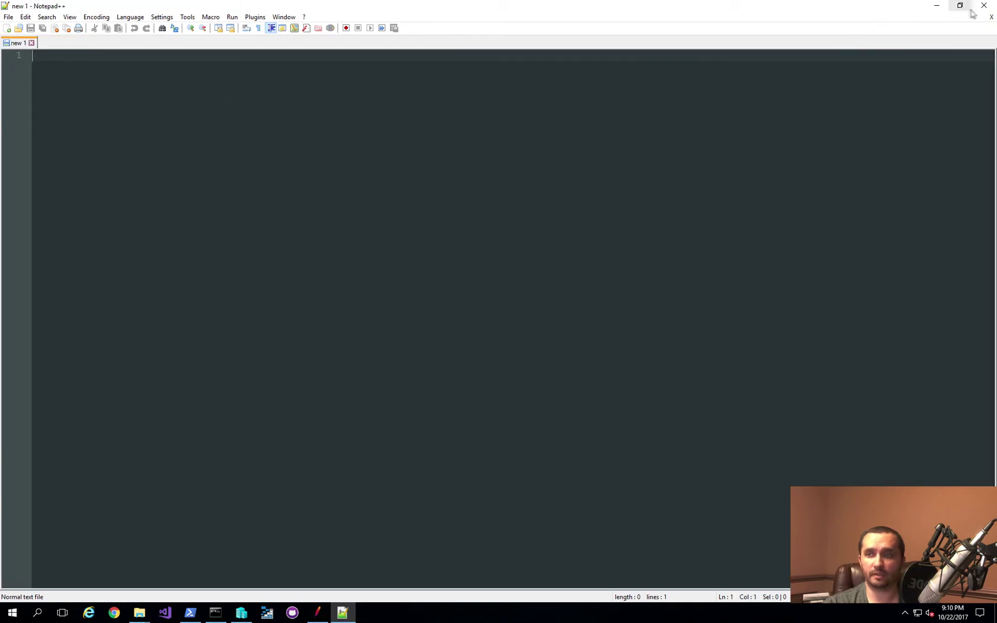
pyautogui.click(982, 6)
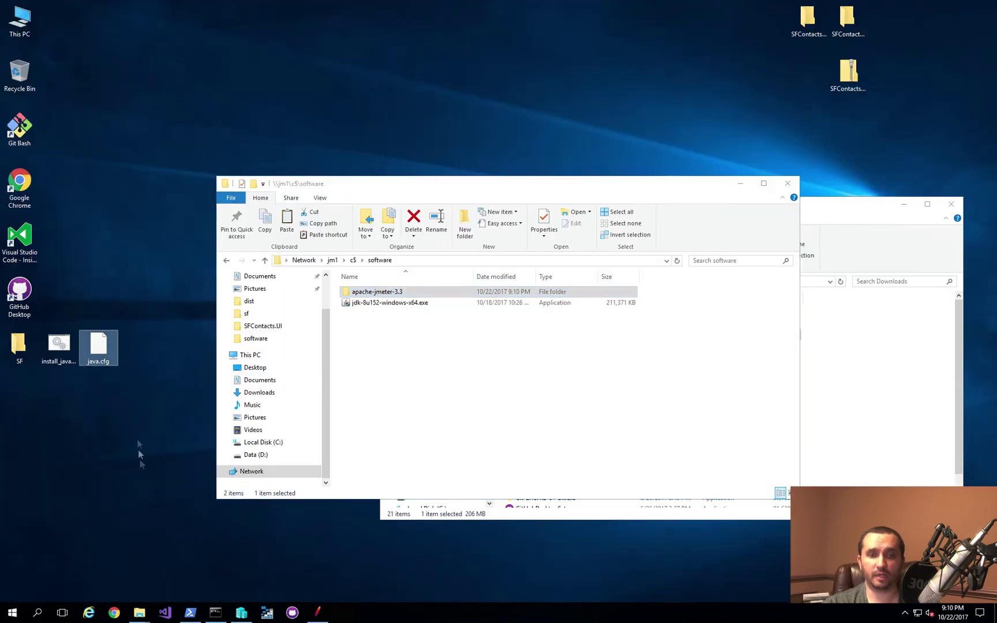
pyautogui.click(514, 362)
pyautogui.hotkey('ctrl', 'v')
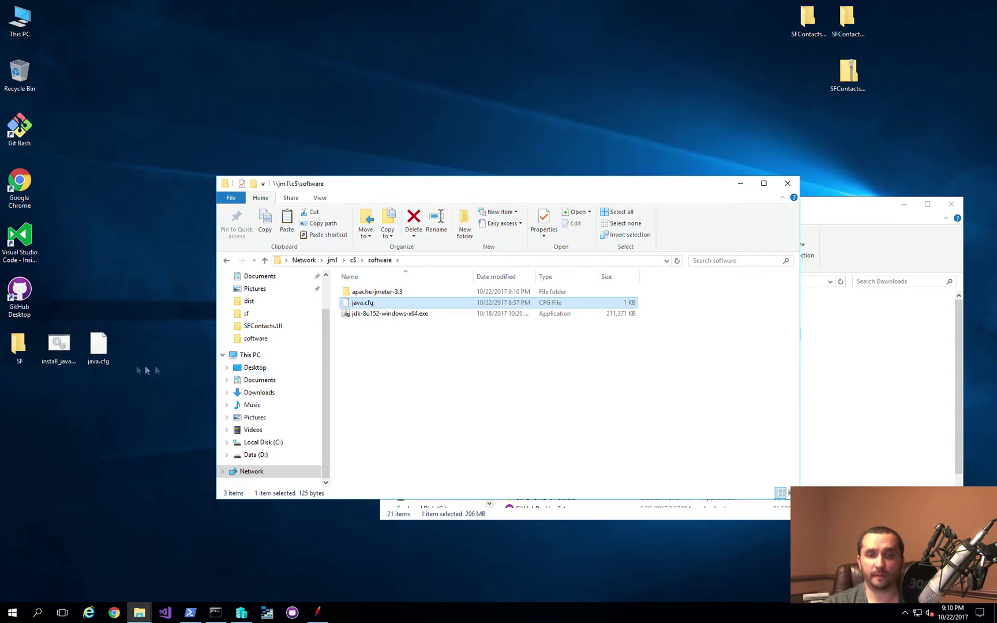
# Step: Open install_java.bat in Notepad and review its JDK installer line using INSTALLCFG=c:\software\java.cfg
pyautogui.click(60, 351)
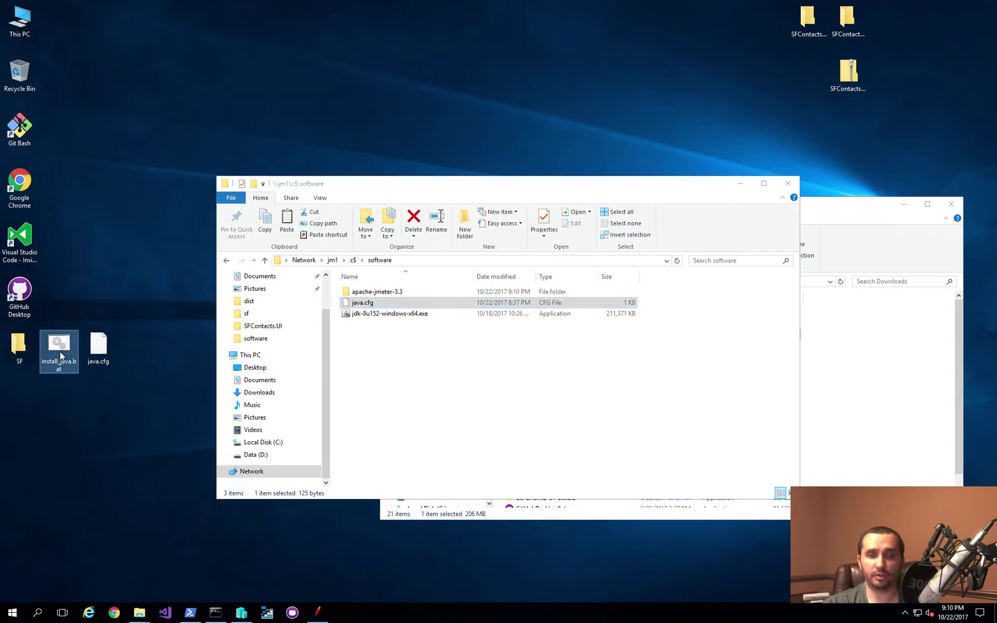
pyautogui.rightClick(61, 356)
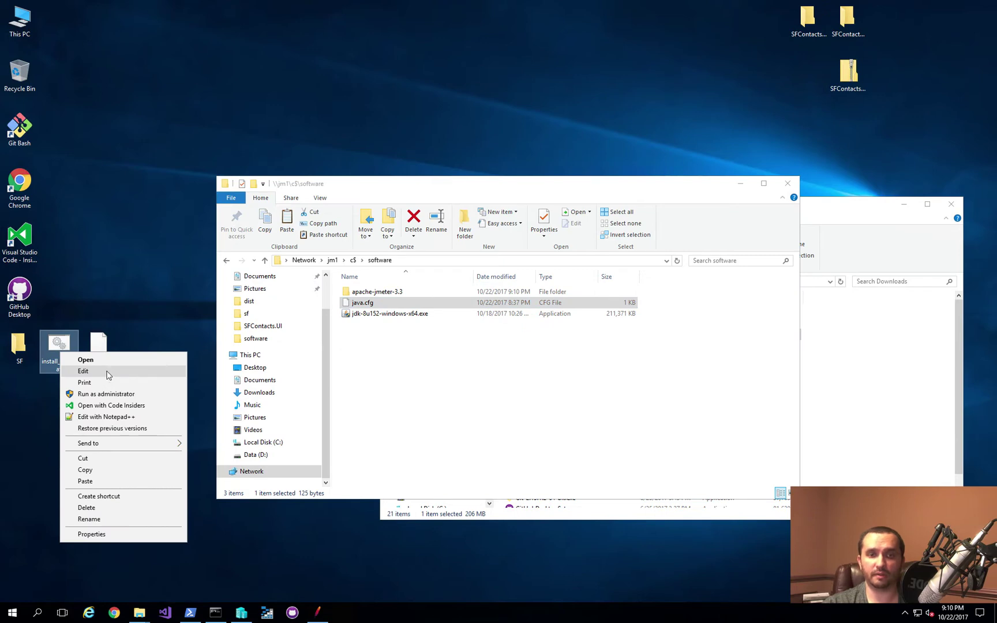
pyautogui.click(83, 370)
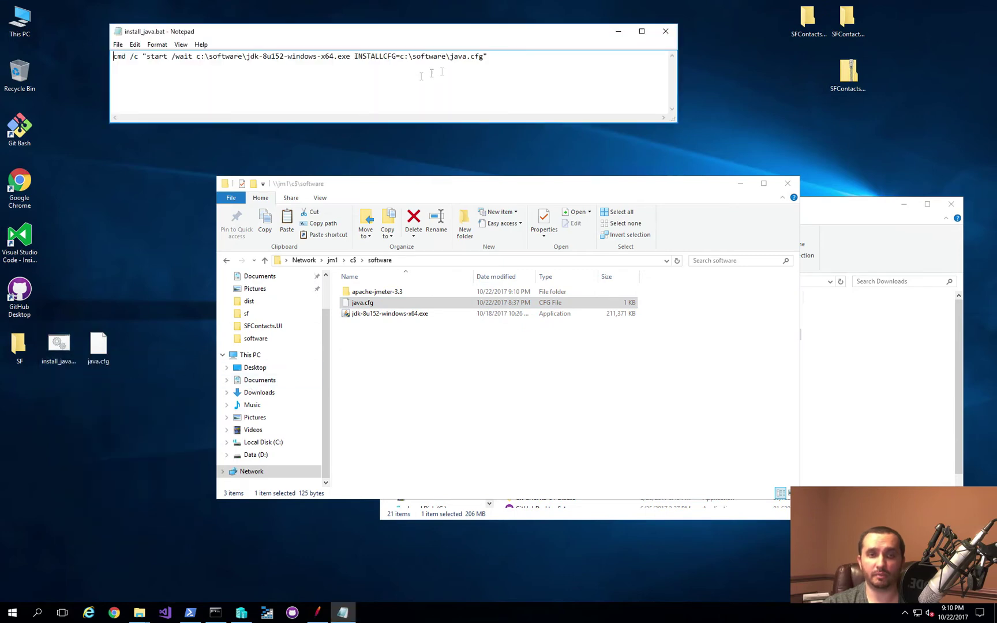
pyautogui.moveTo(513, 65); pyautogui.dragTo(336, 64)
pyautogui.click(336, 64)
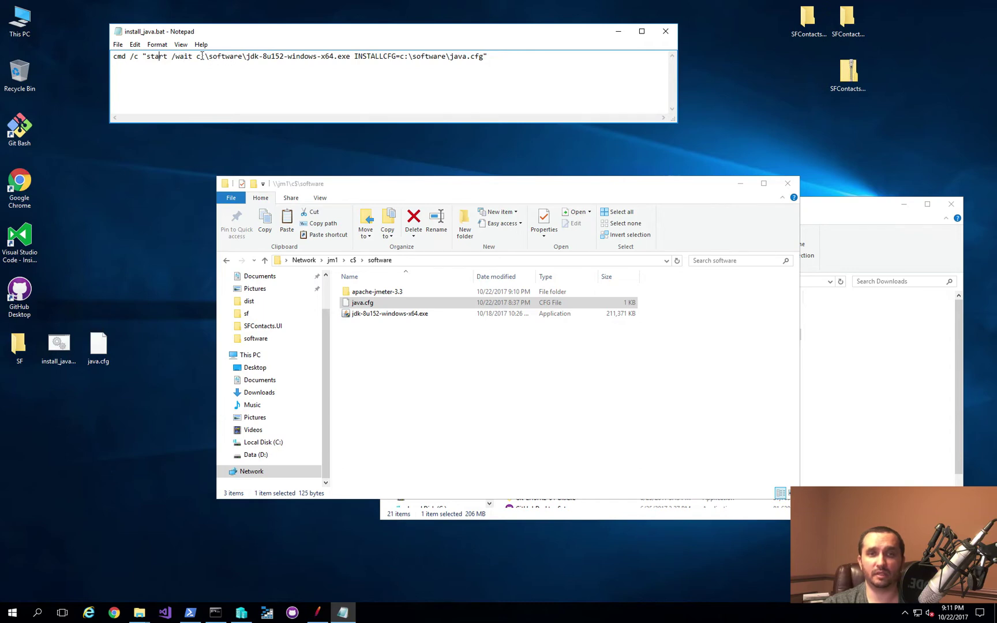
pyautogui.moveTo(196, 56); pyautogui.dragTo(348, 56)
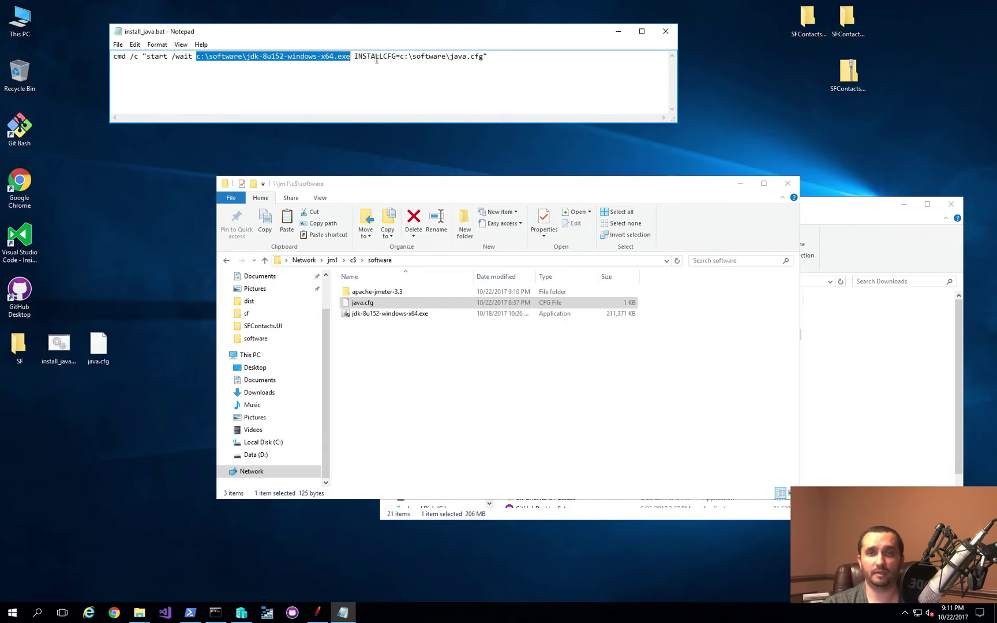
pyautogui.click(367, 56)
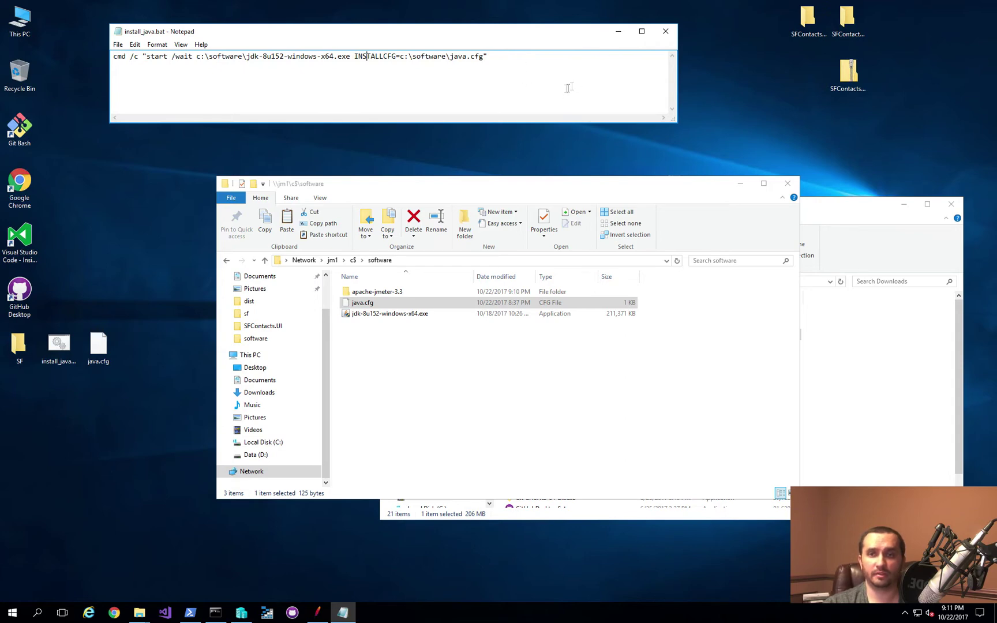
# Step: Copy the software folder from \\jm1\c$ and paste it into \\jm2\c$
pyautogui.click(353, 260)
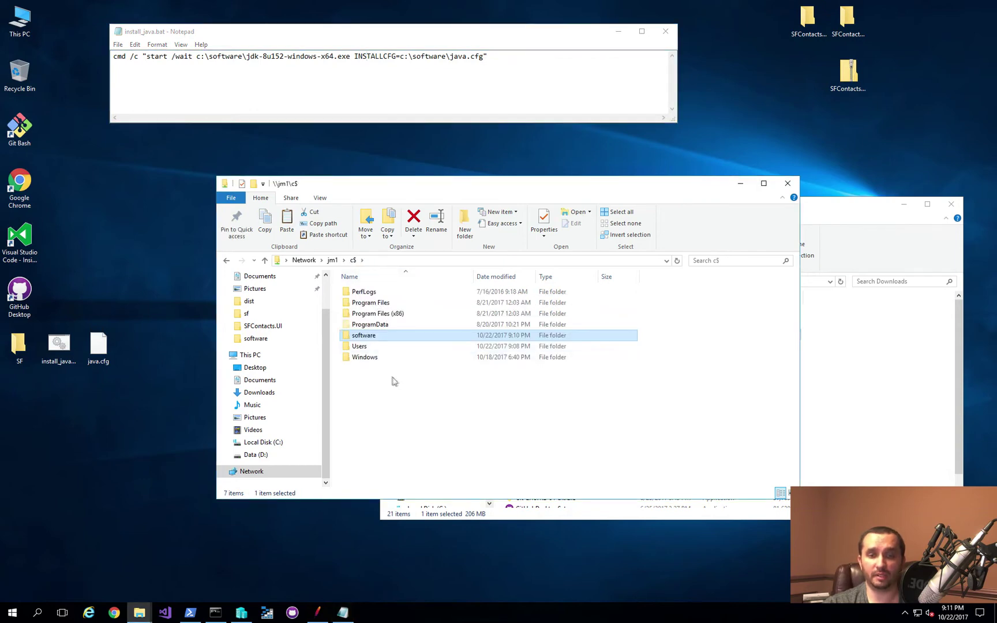
pyautogui.click(398, 405)
pyautogui.click(382, 340)
pyautogui.hotkey('alt', 'd')
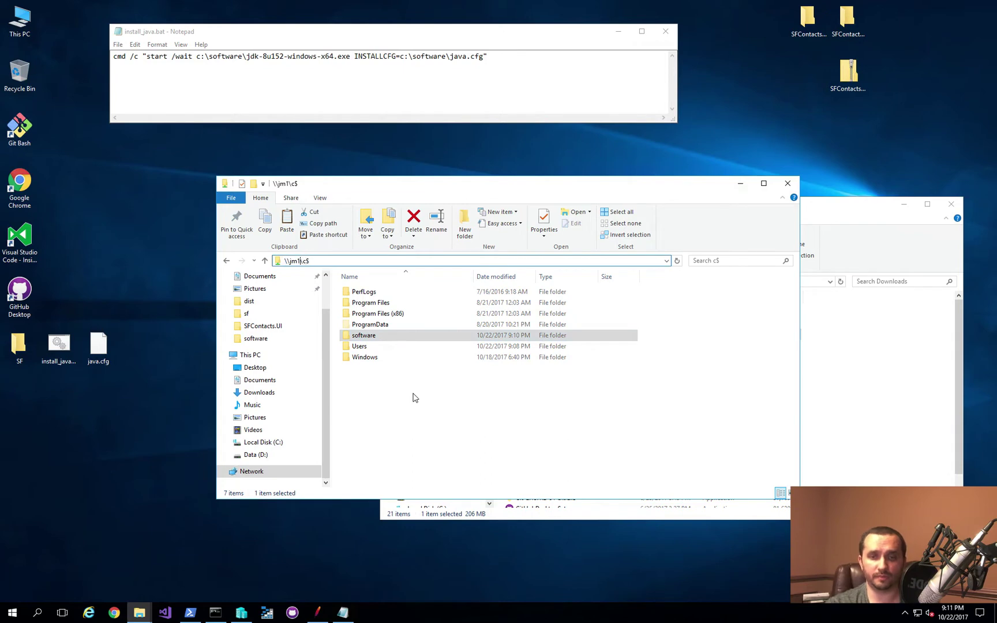
pyautogui.write('2')
pyautogui.press('Return')
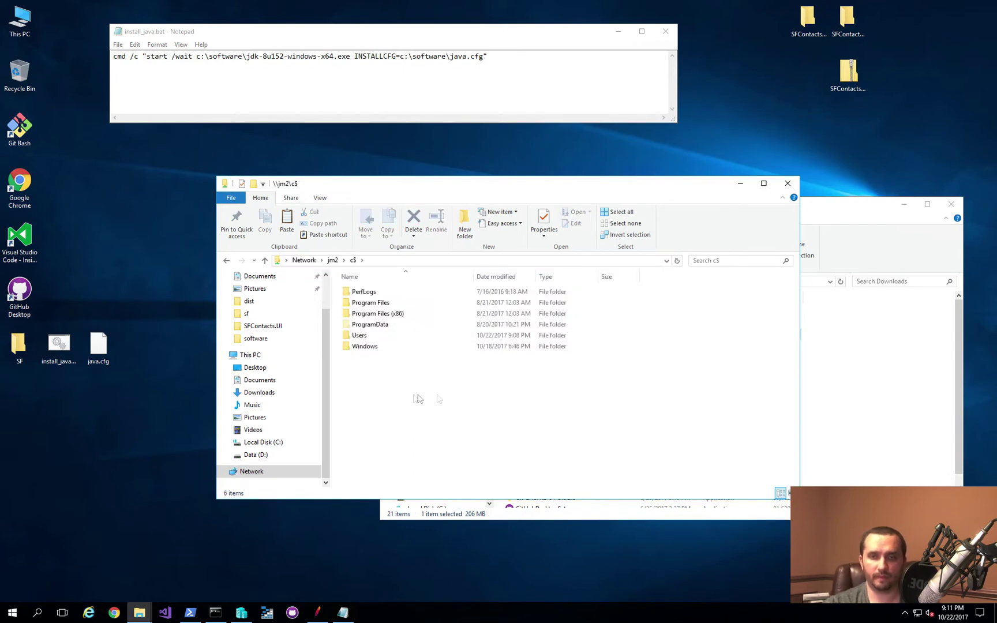
pyautogui.hotkey('ctrl', 'v')
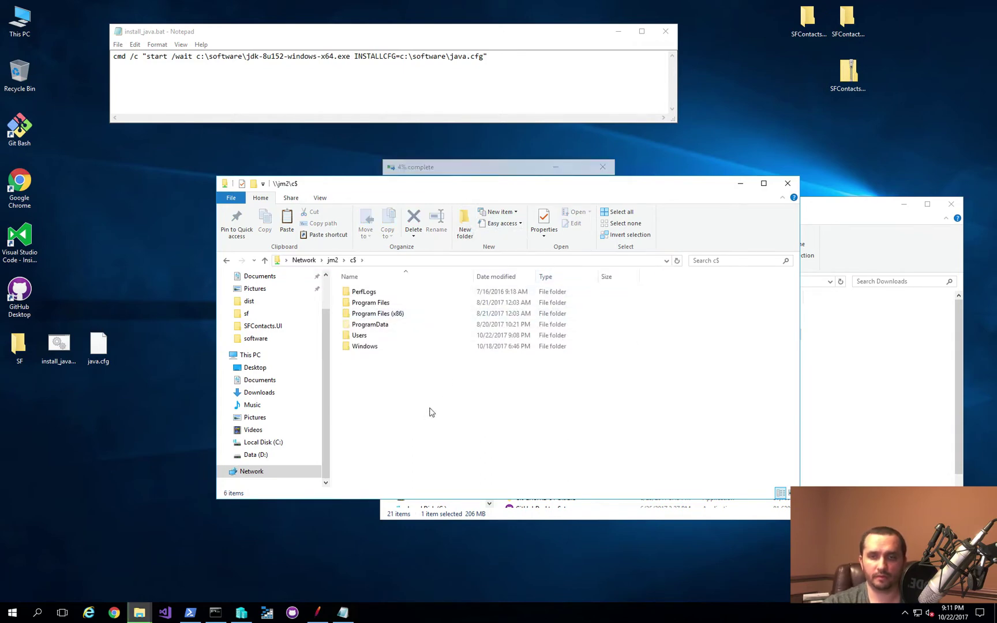
pyautogui.moveTo(488, 159); pyautogui.dragTo(134, 94)
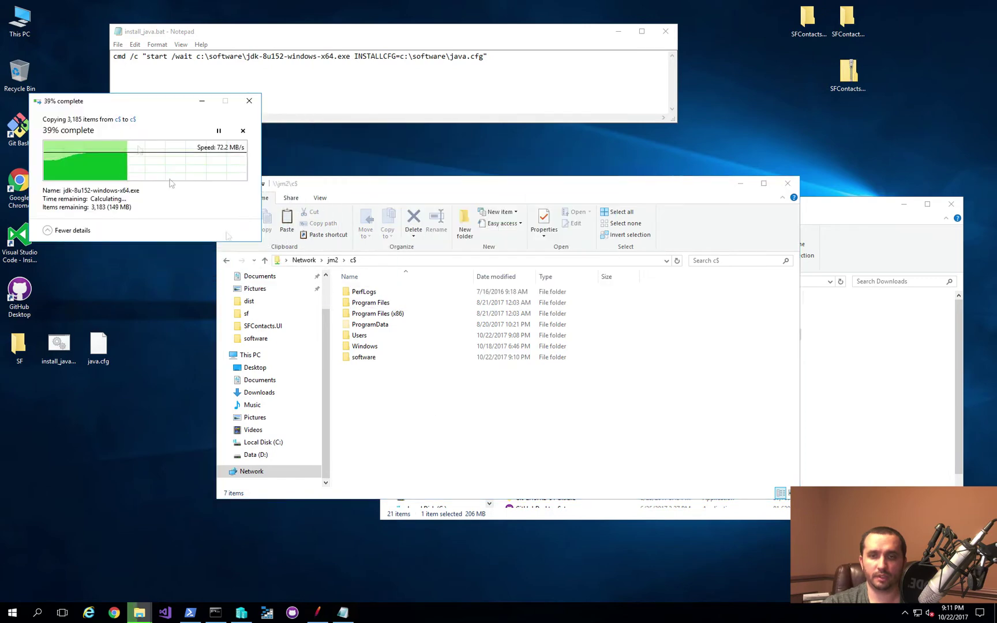
# Step: Paste the software folder into \\jm3\c$ too, then minimize the Explorer windows
pyautogui.hotkey('alt', 'd')
pyautogui.press('Right')
pyautogui.press('Left')
pyautogui.press('Left')
pyautogui.press('Left')
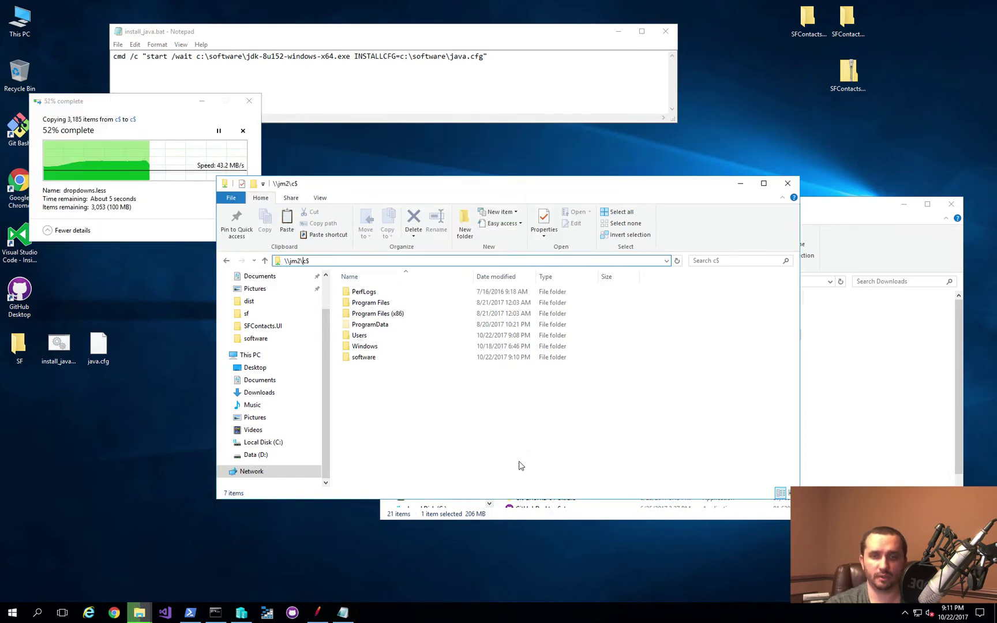
pyautogui.hotkey('shift', 'Left')
pyautogui.write('3')
pyautogui.press('Return')
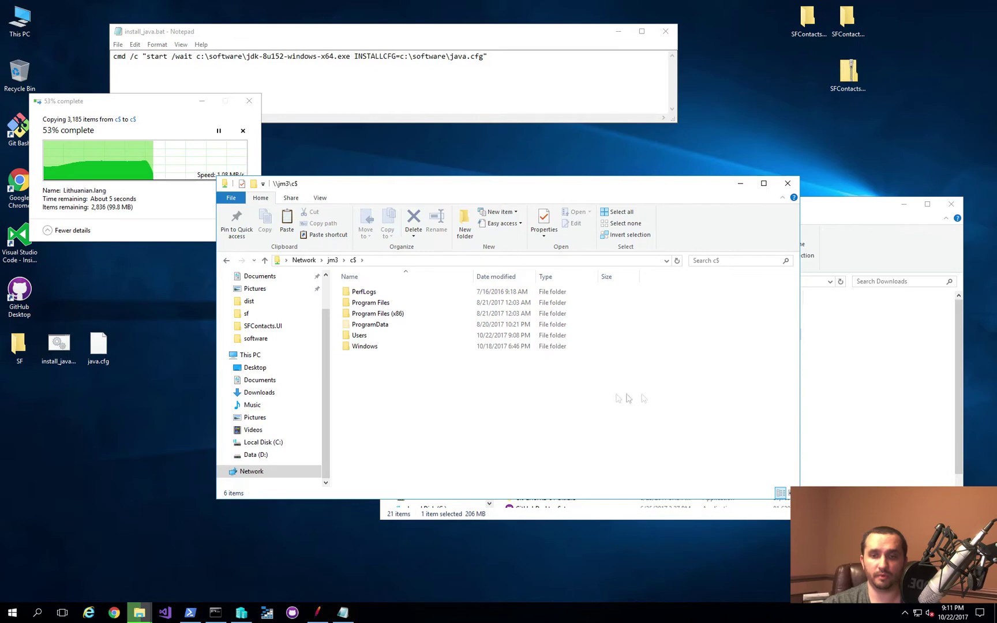
pyautogui.hotkey('ctrl', 'v')
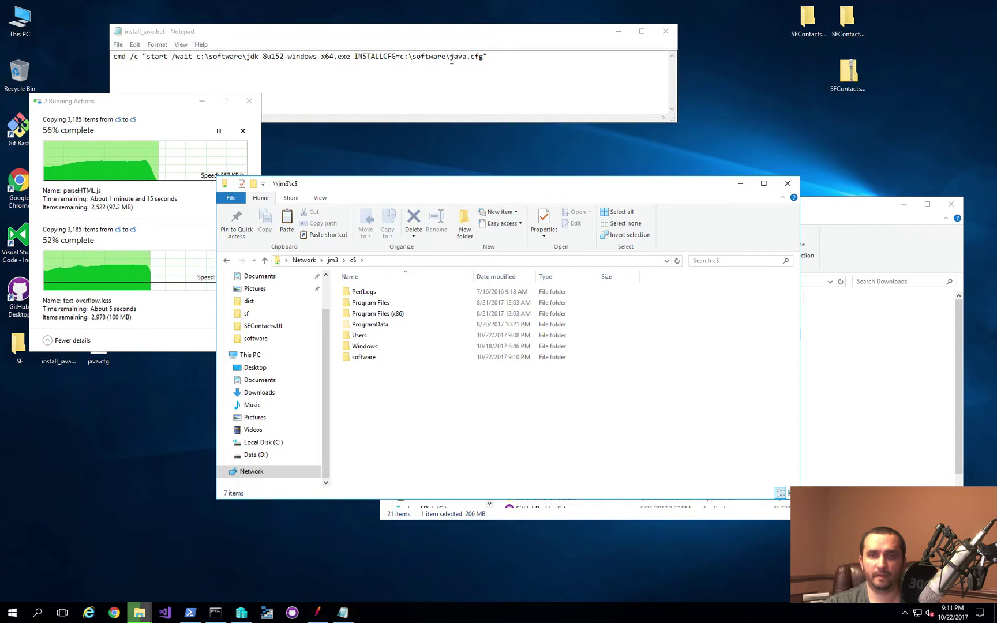
pyautogui.click(739, 185)
pyautogui.click(904, 205)
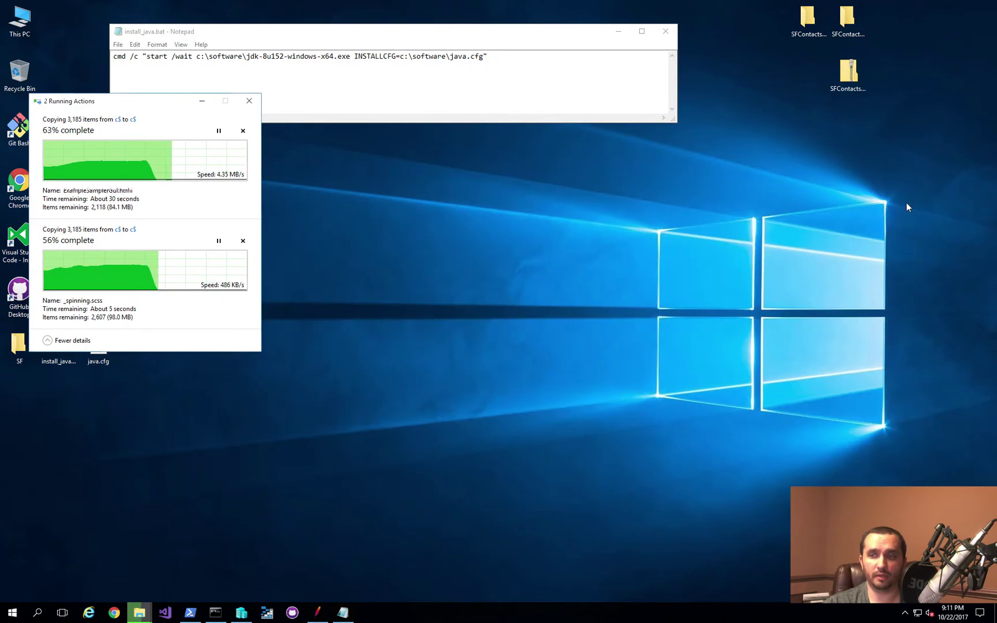
# Step: In PowerShell, build an Invoke-Command for JM1, JM2 and JM3 with an empty -ScriptBlock
pyautogui.click(190, 612)
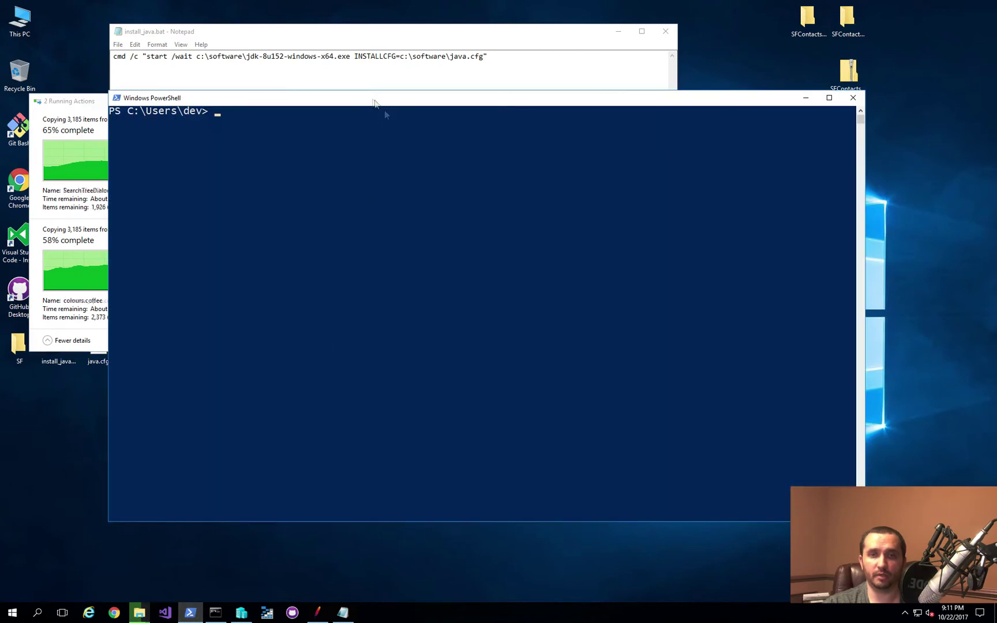
pyautogui.moveTo(374, 102); pyautogui.dragTo(485, 152)
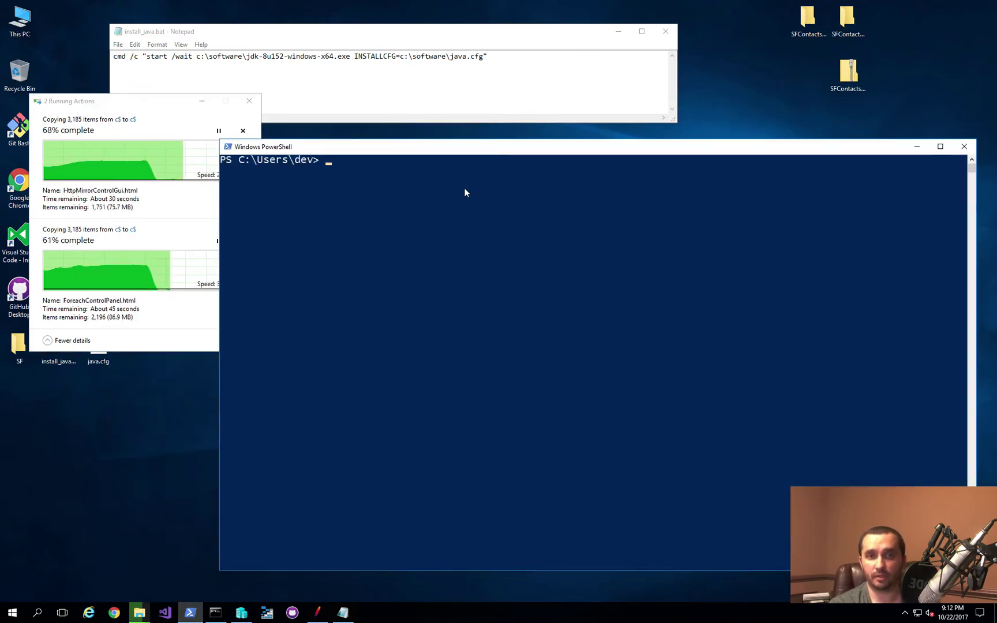
pyautogui.write('invok')
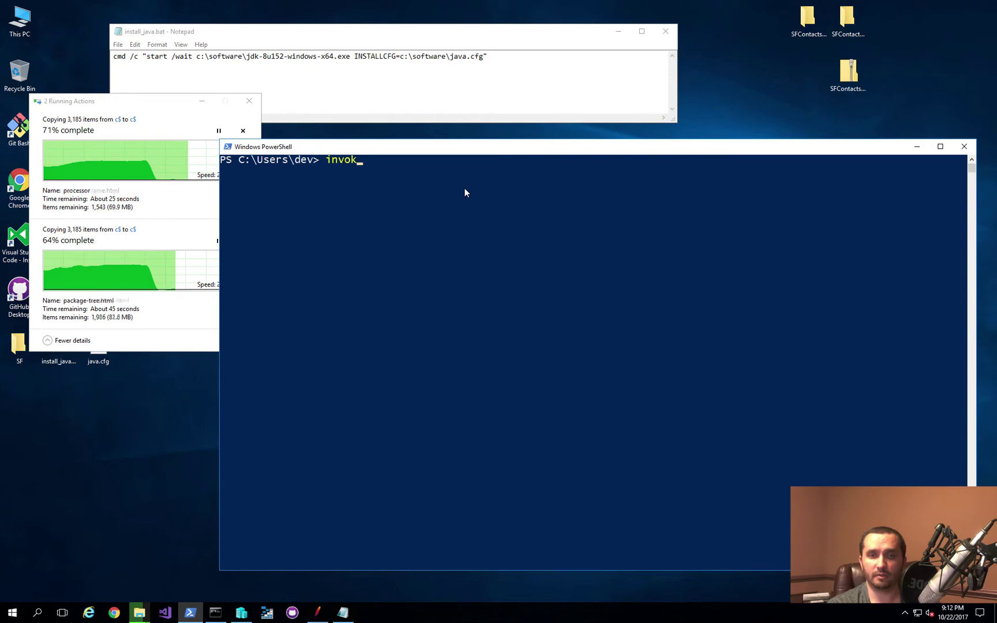
pyautogui.write('e-com')
pyautogui.press('Tab')
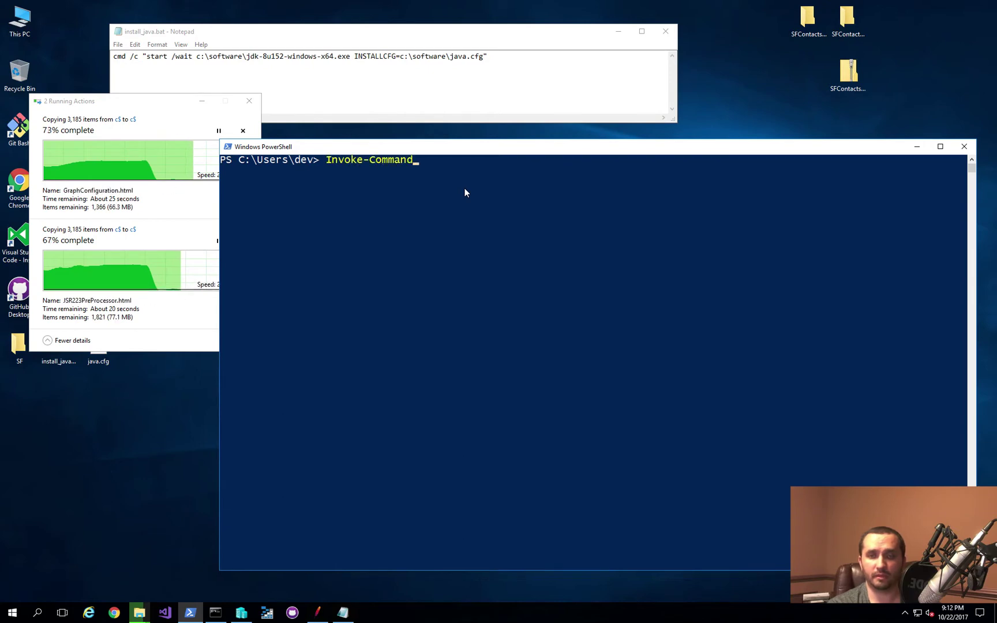
pyautogui.write('-comp')
pyautogui.press('Tab')
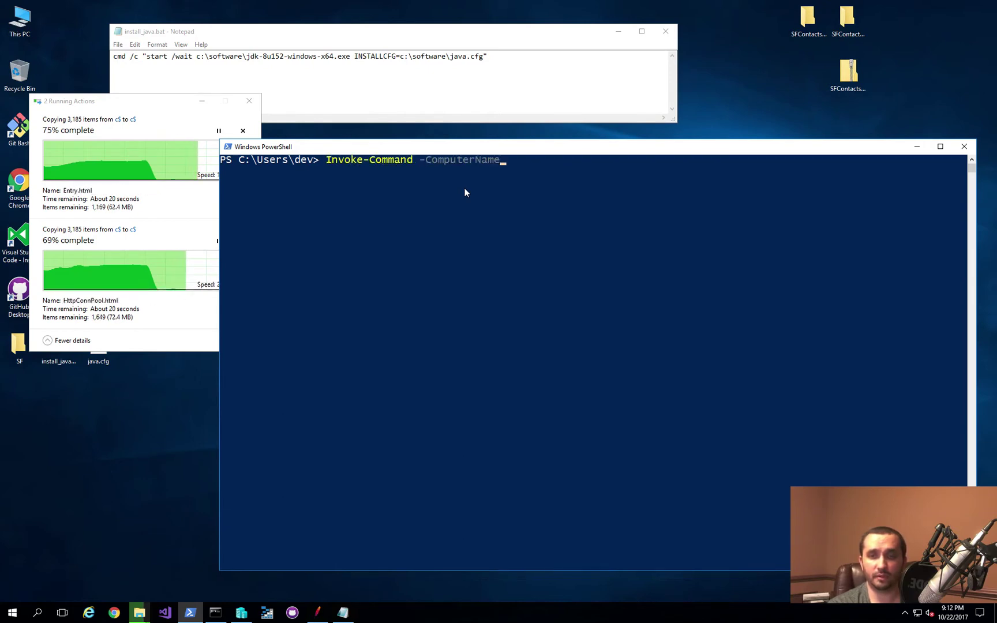
pyautogui.write('JM')
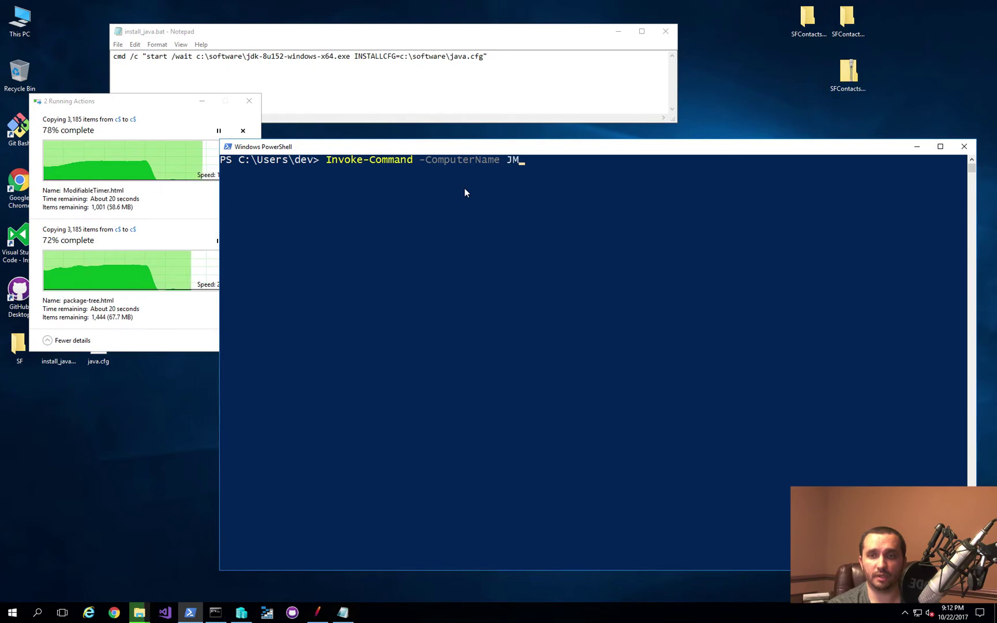
pyautogui.write('1,JM2,JM')
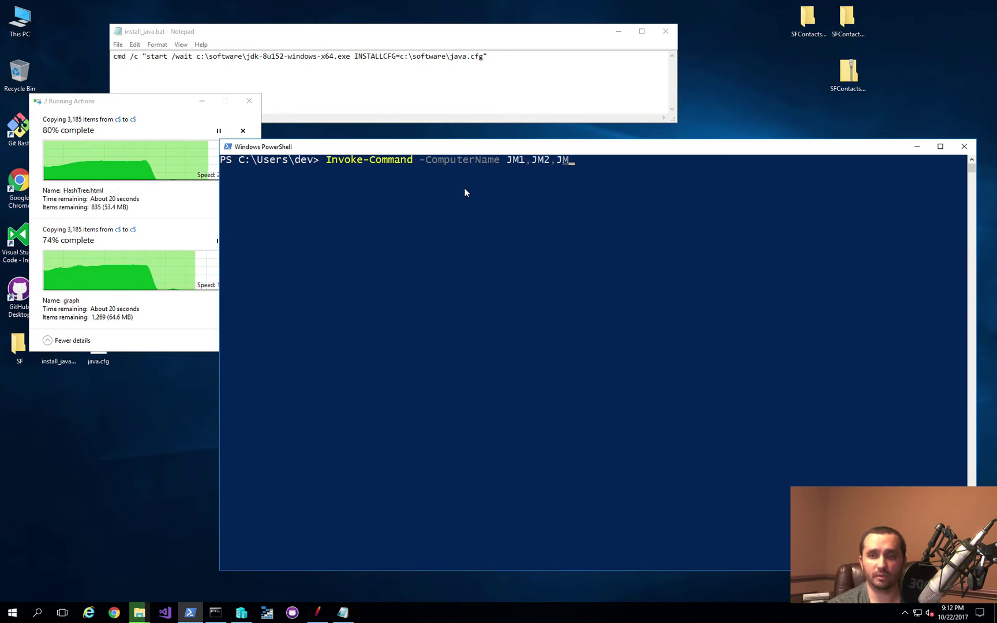
pyautogui.write('3 -scr')
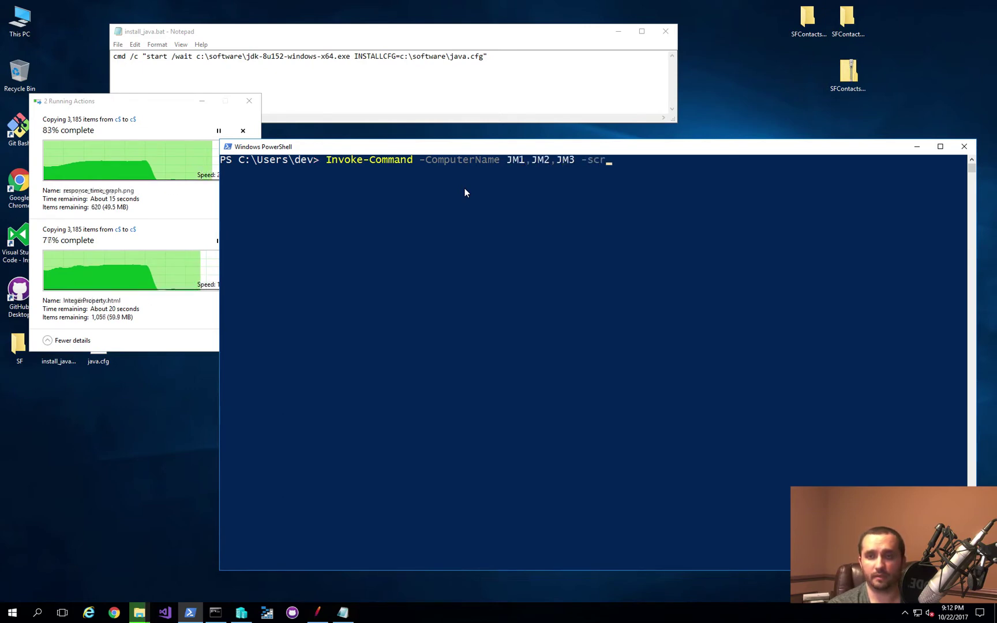
pyautogui.press('Tab')
pyautogui.write('{}')
pyautogui.press('Left')
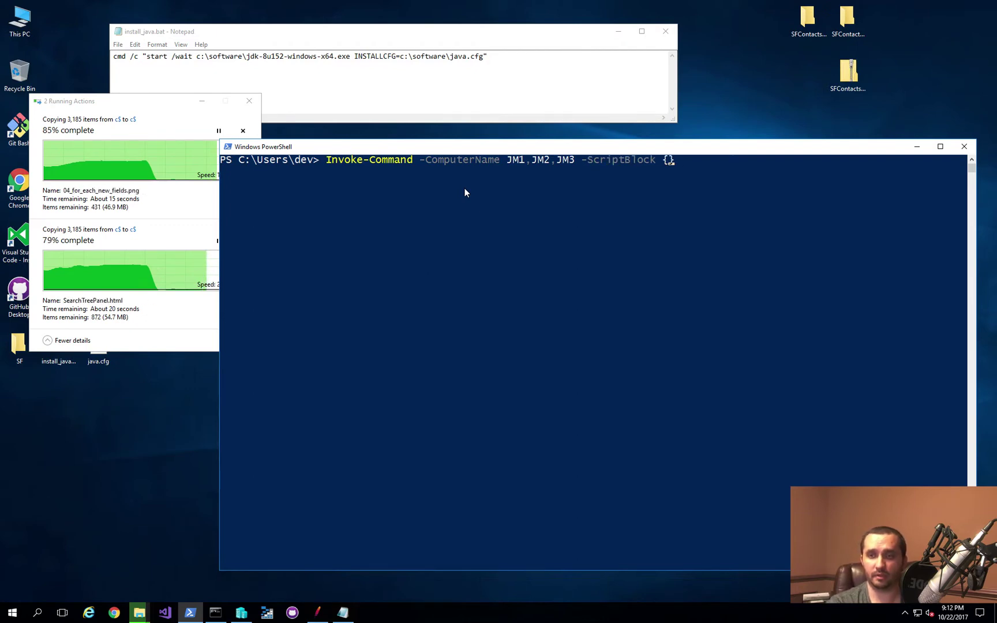
# Step: Insert the Java install line from Notepad into the script block and run it with domain credentials
pyautogui.click(519, 59)
pyautogui.hotkey('ctrl', 'a')
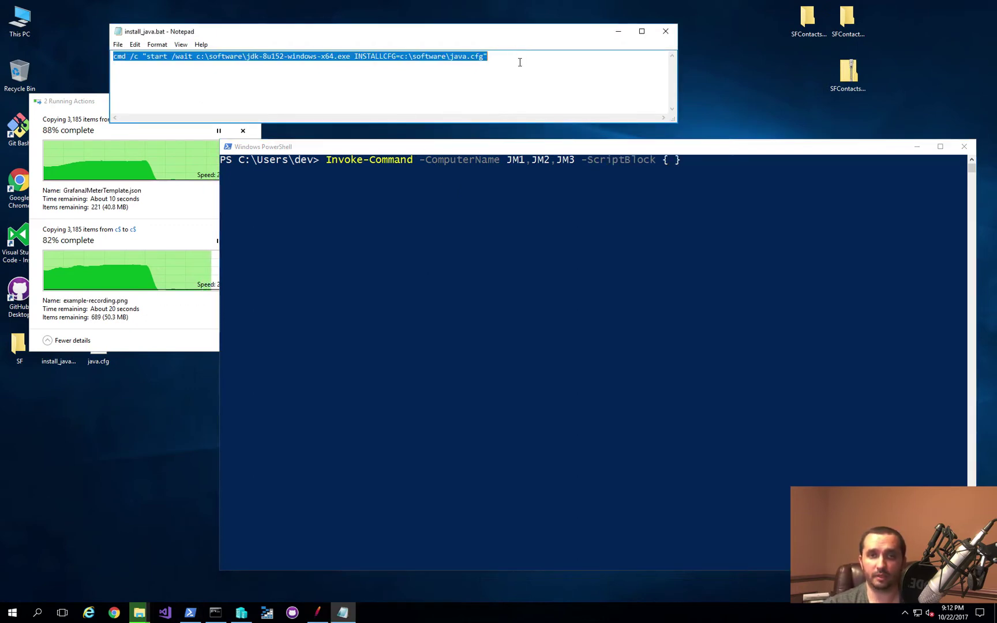
pyautogui.hotkey('ctrl', 'c')
pyautogui.click(644, 197)
pyautogui.hotkey('ctrl', 'v')
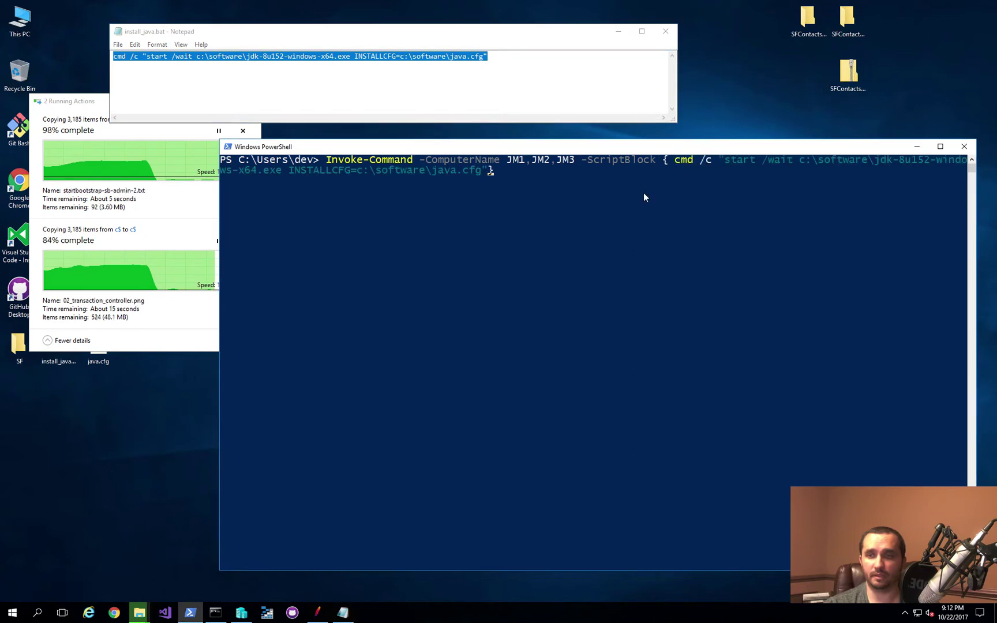
pyautogui.press('End')
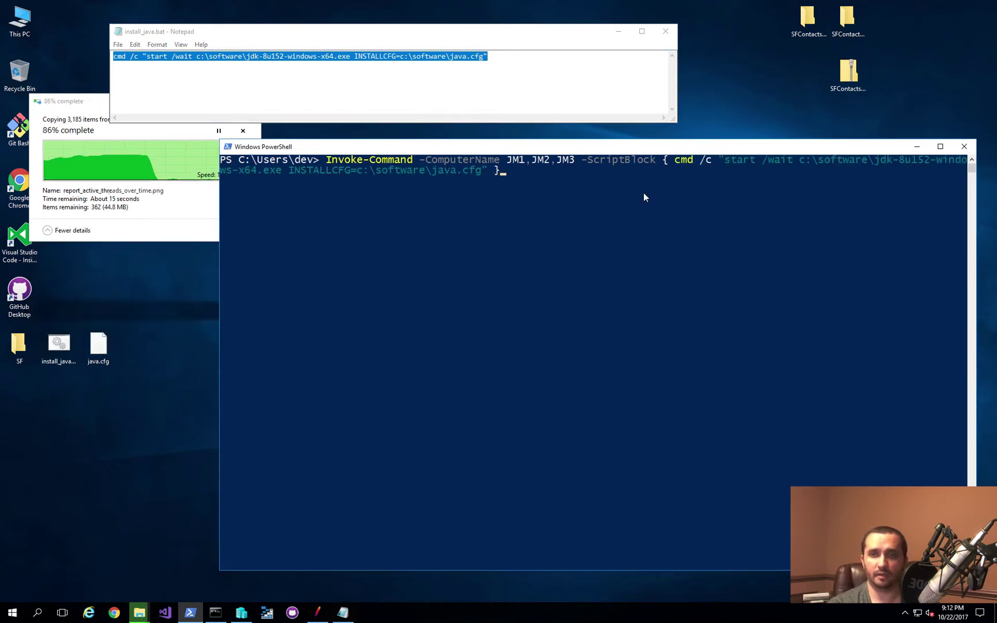
pyautogui.write('-')
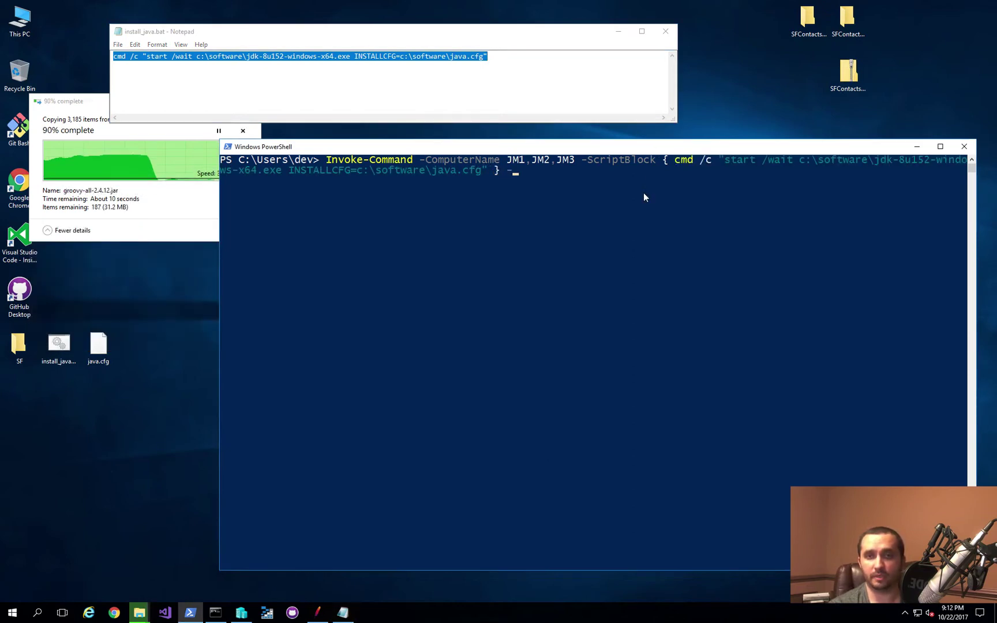
pyautogui.write('Credential ')
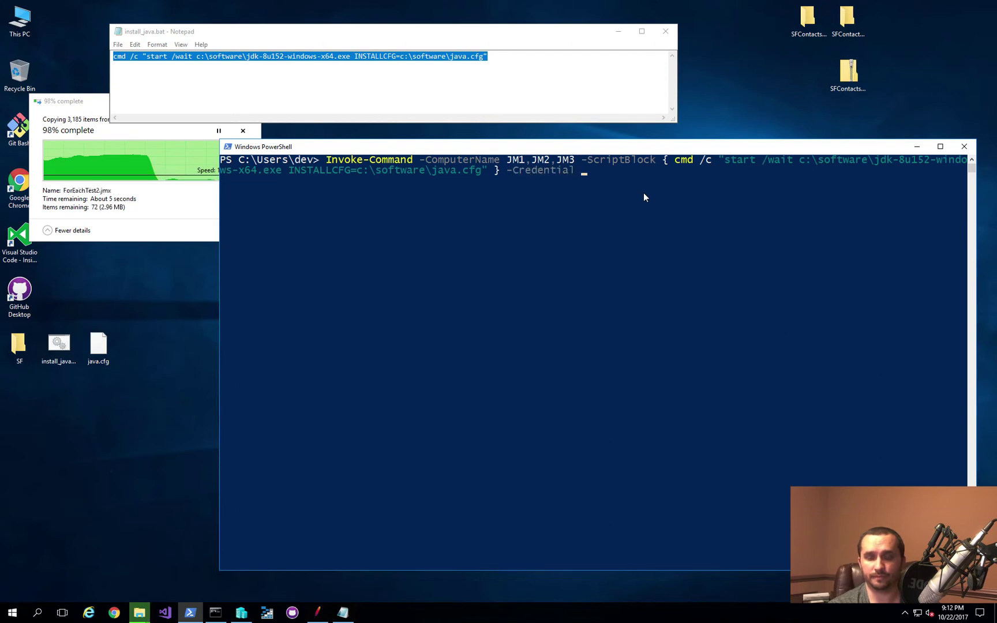
pyautogui.write('home\\dev')
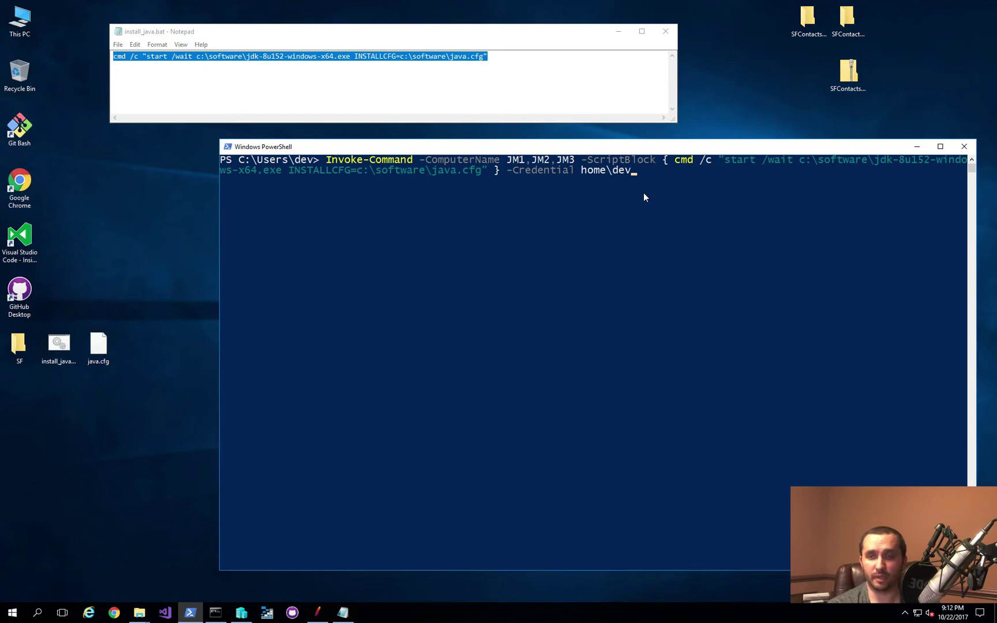
pyautogui.press('Return')
pyautogui.write('********')
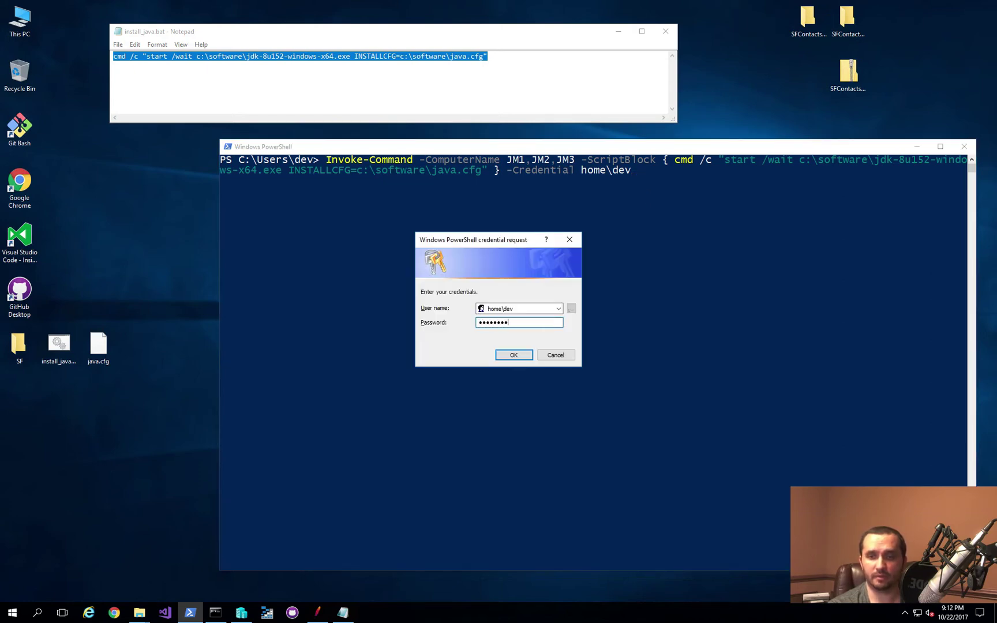
pyautogui.press('Return')
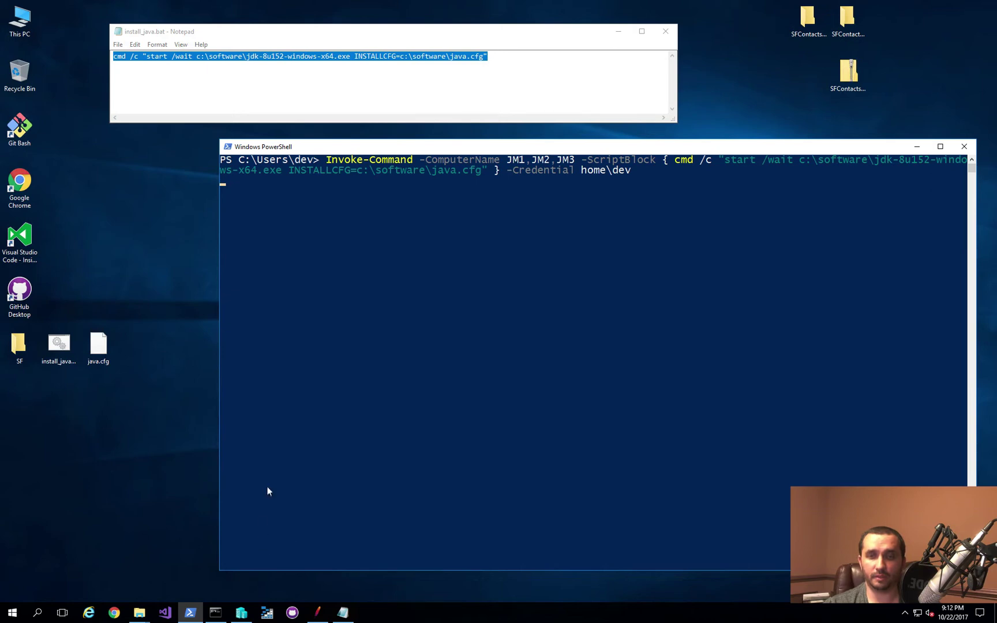
# Step: Connect to the JM1 virtual machine from Hyper-V Manager and sign in
pyautogui.moveTo(240, 617)
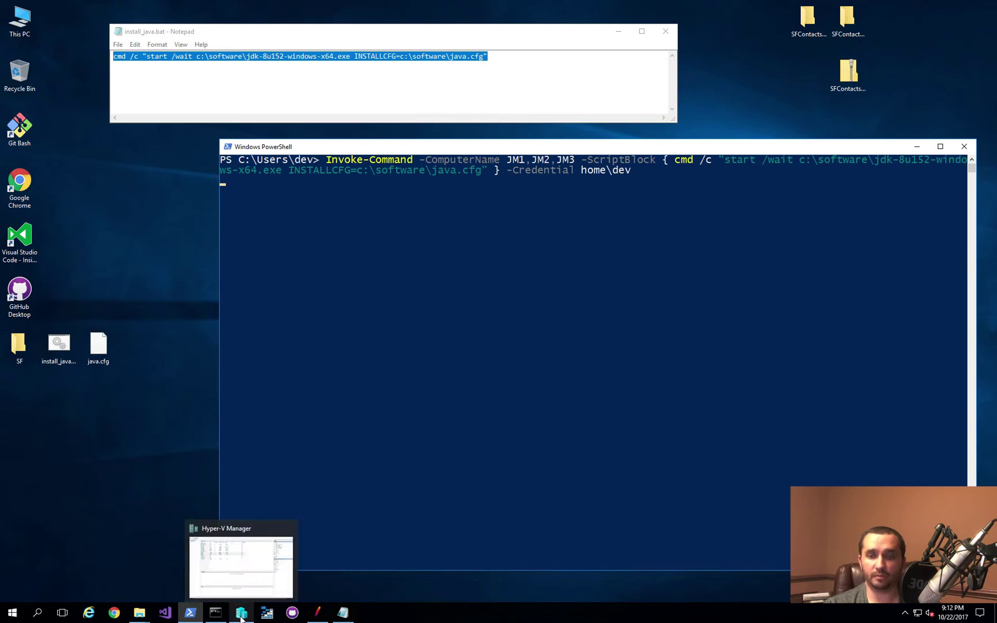
pyautogui.click(235, 568)
pyautogui.click(131, 167)
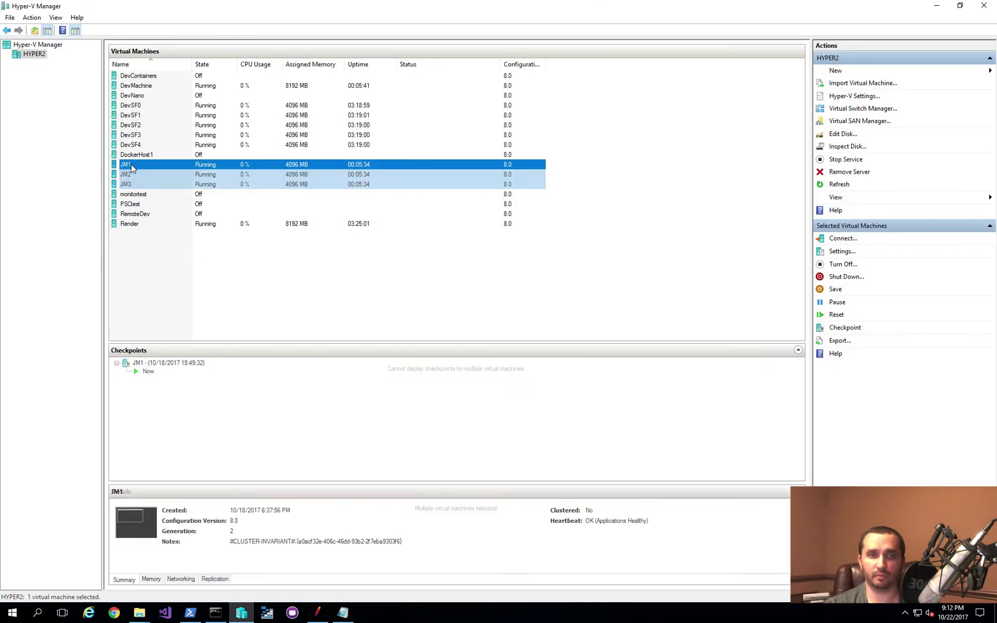
pyautogui.doubleClick(186, 170)
pyautogui.click(936, 5)
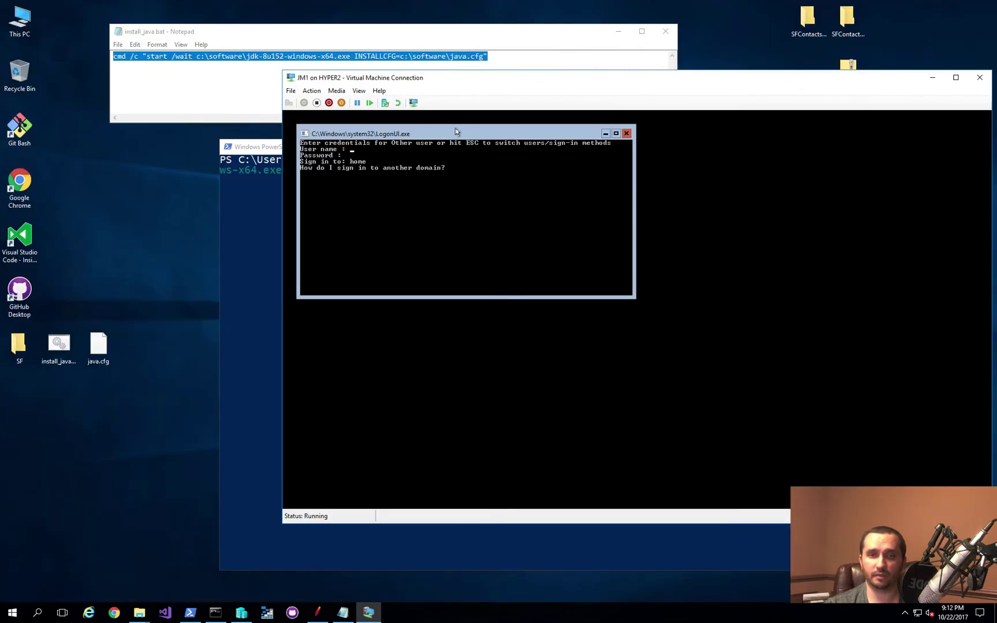
pyautogui.write('dev')
pyautogui.press('Return')
pyautogui.write('******')
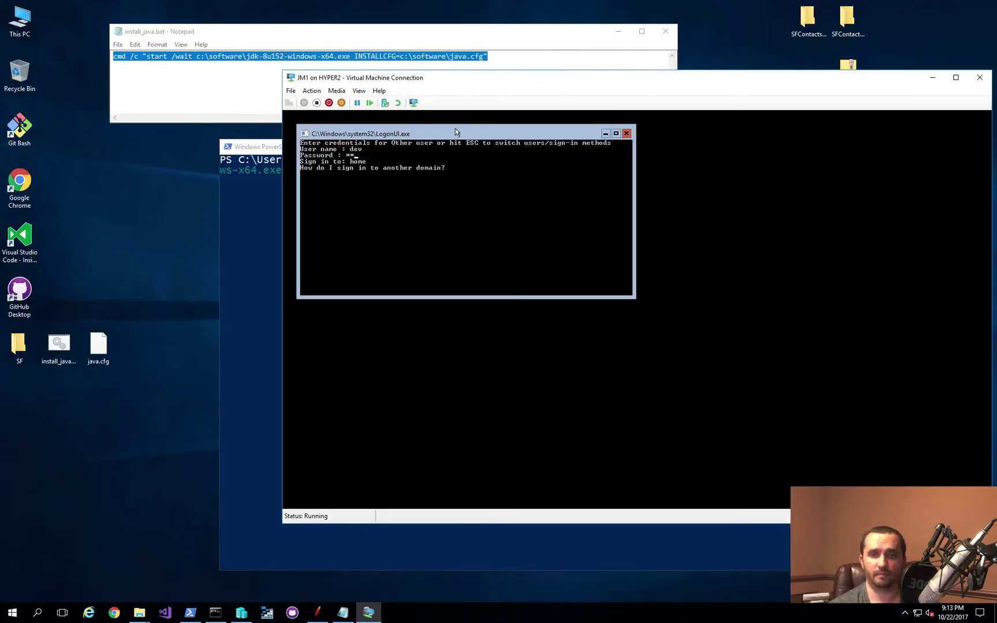
pyautogui.press('Return')
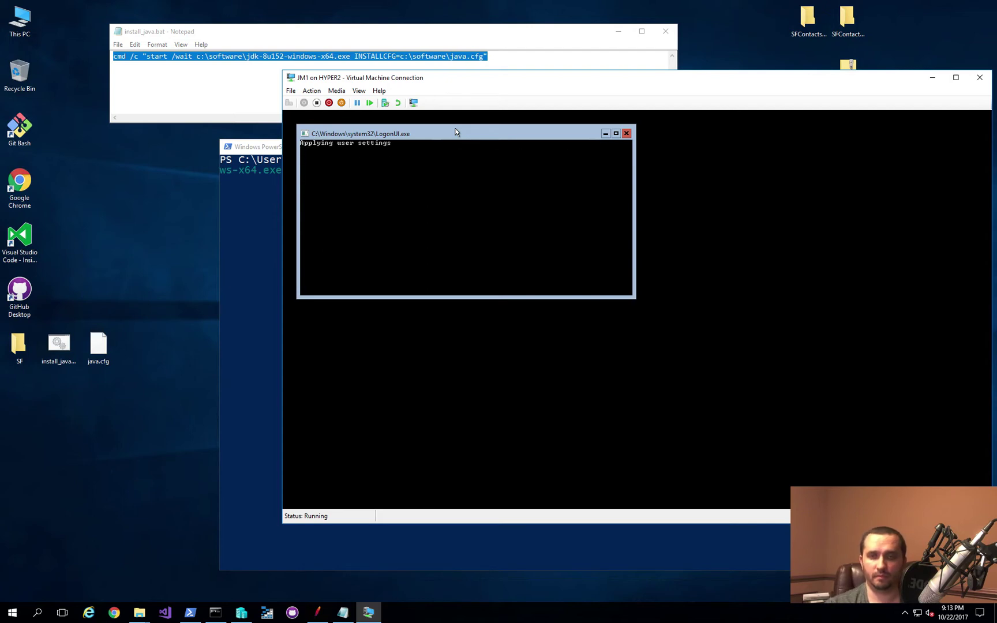
# Step: Confirm installer.exe is running in JM1's Task Manager Details sorted by CPU, then return to PowerShell
pyautogui.hotkey('ctrl', 'shift', 'Escape')
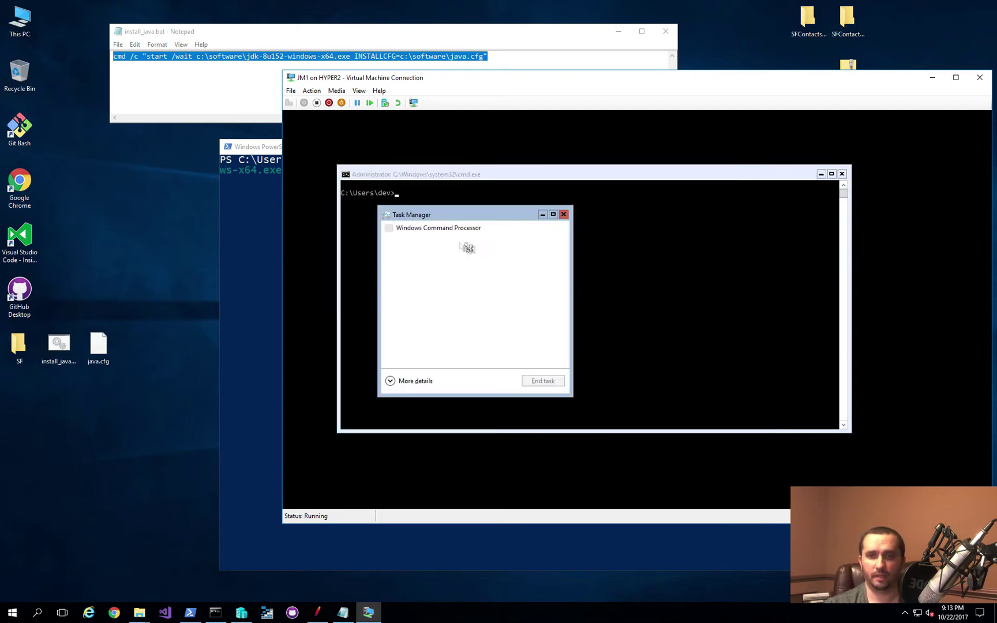
pyautogui.click(403, 387)
pyautogui.click(489, 238)
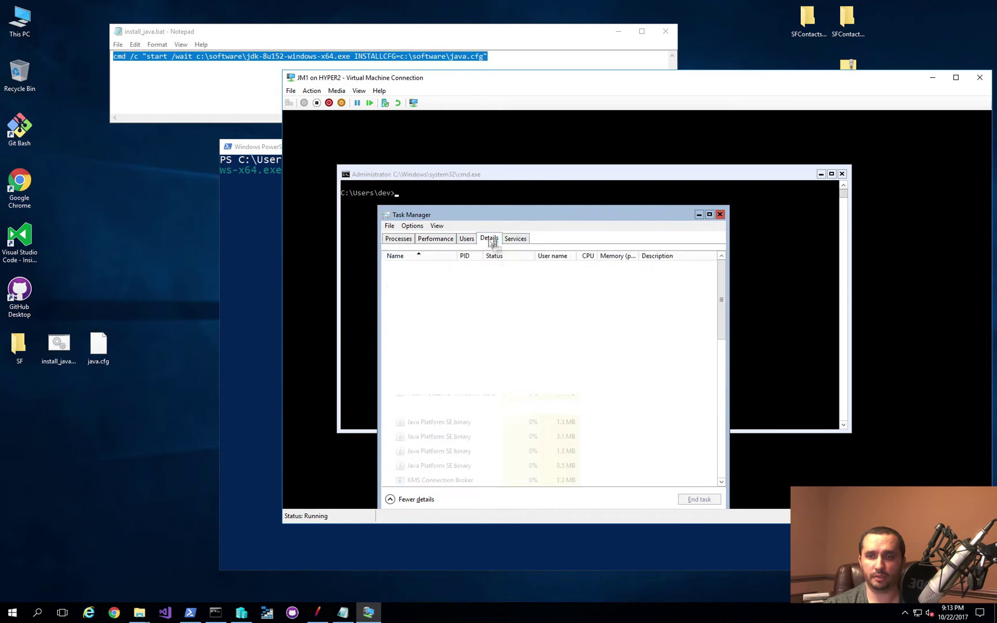
pyautogui.click(588, 255)
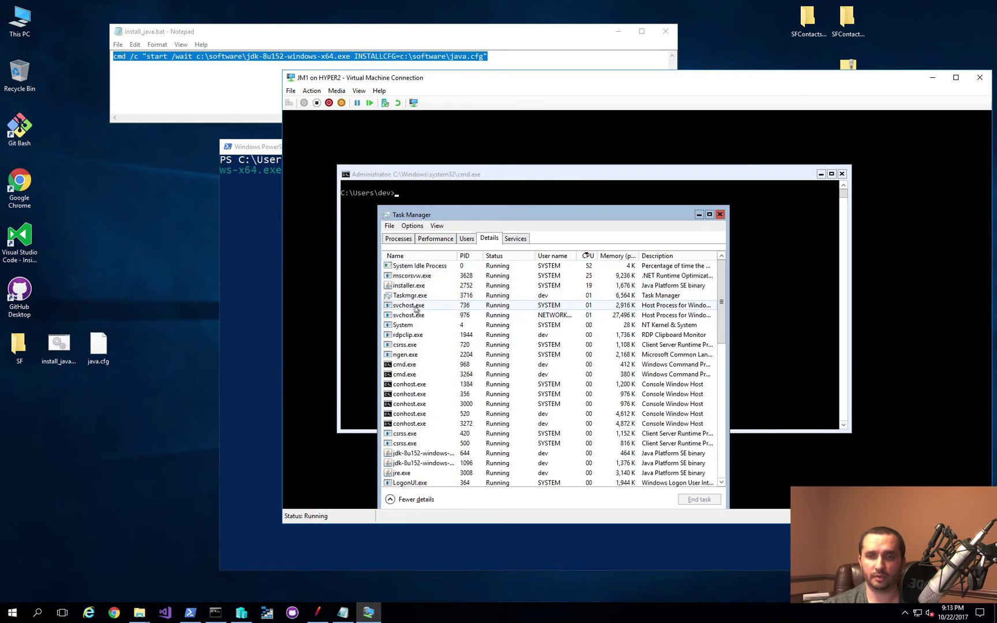
pyautogui.click(416, 293)
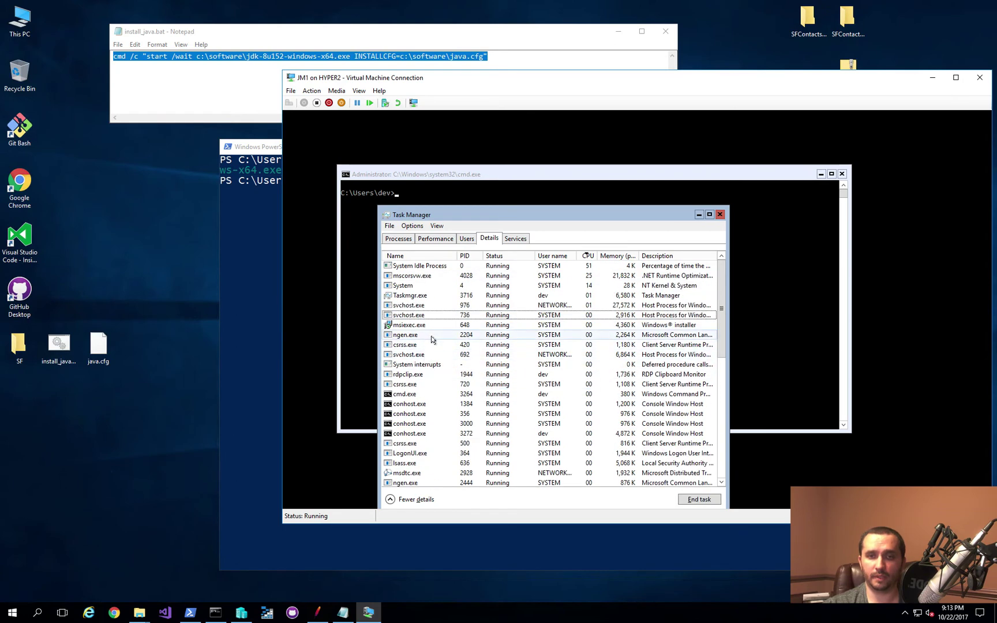
pyautogui.click(261, 152)
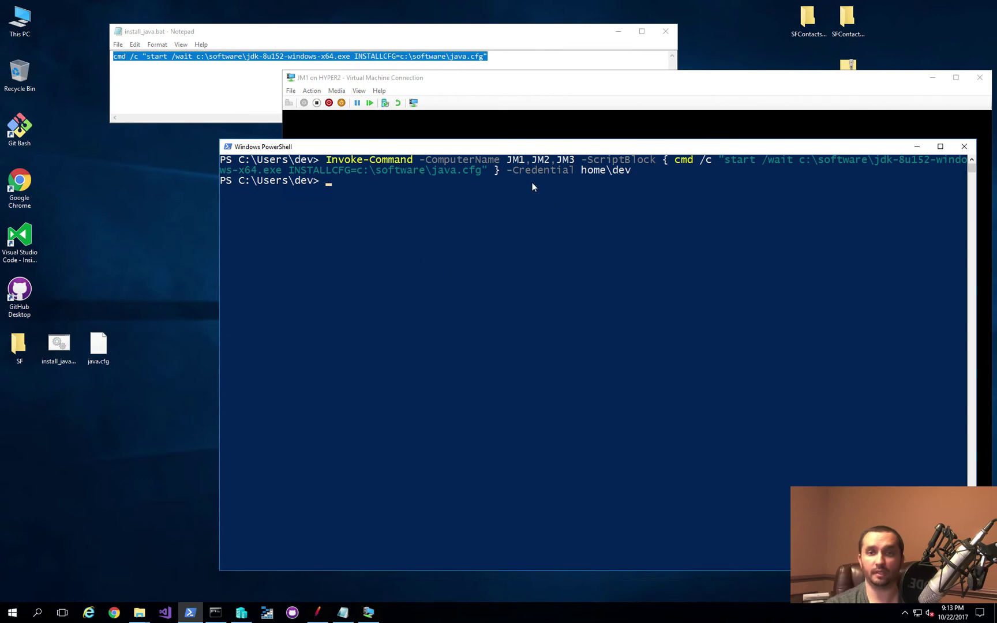
pyautogui.write('enter-pse')
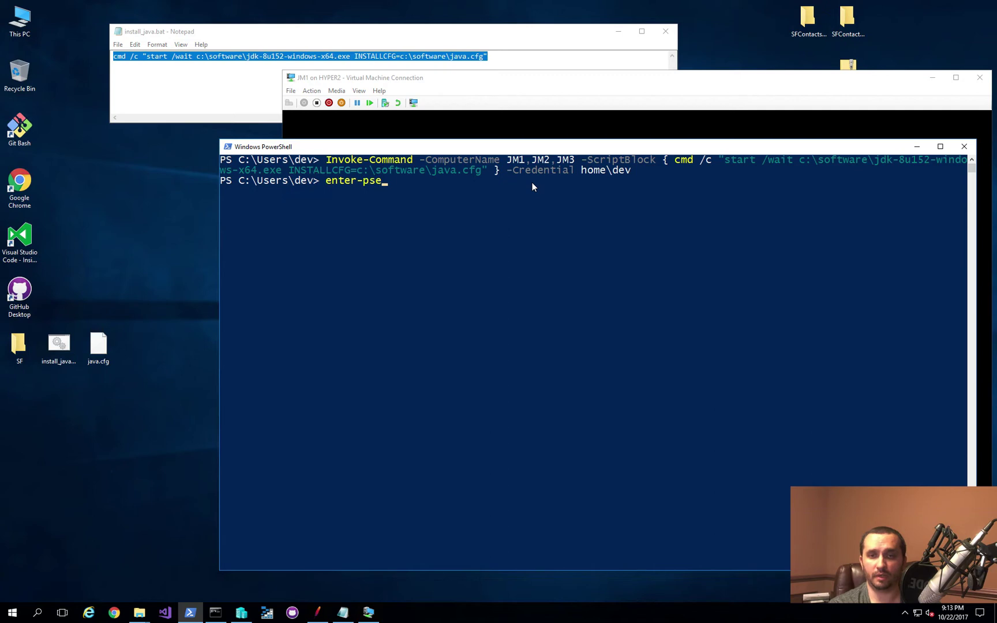
# Step: Enter a remote PSSession on jm1 and run java -version, which reports 1.8.0_152
pyautogui.press('BackSpace')
pyautogui.write('s')
pyautogui.press('Tab')
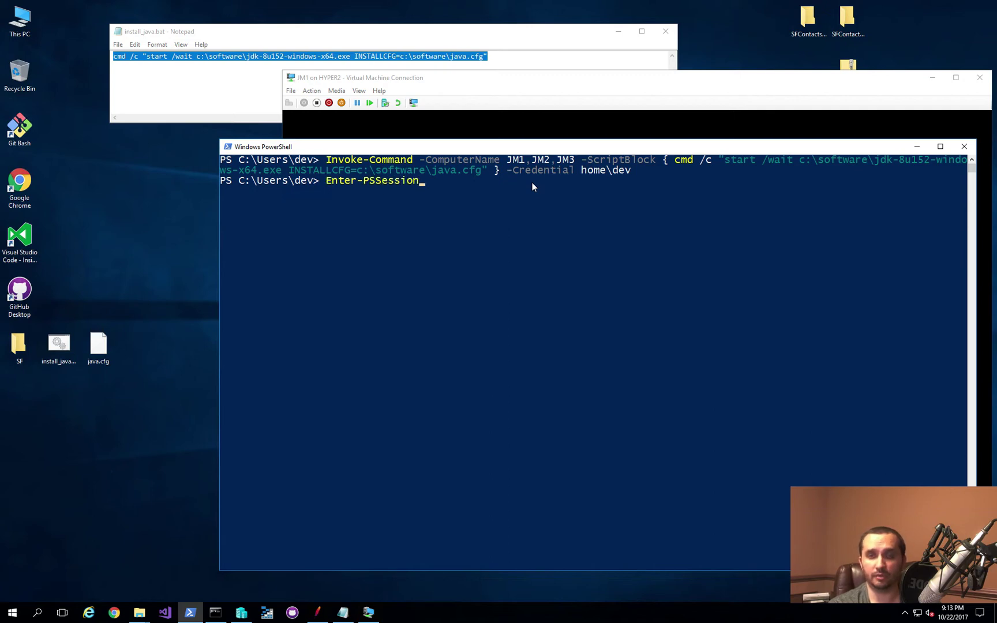
pyautogui.write('jm1')
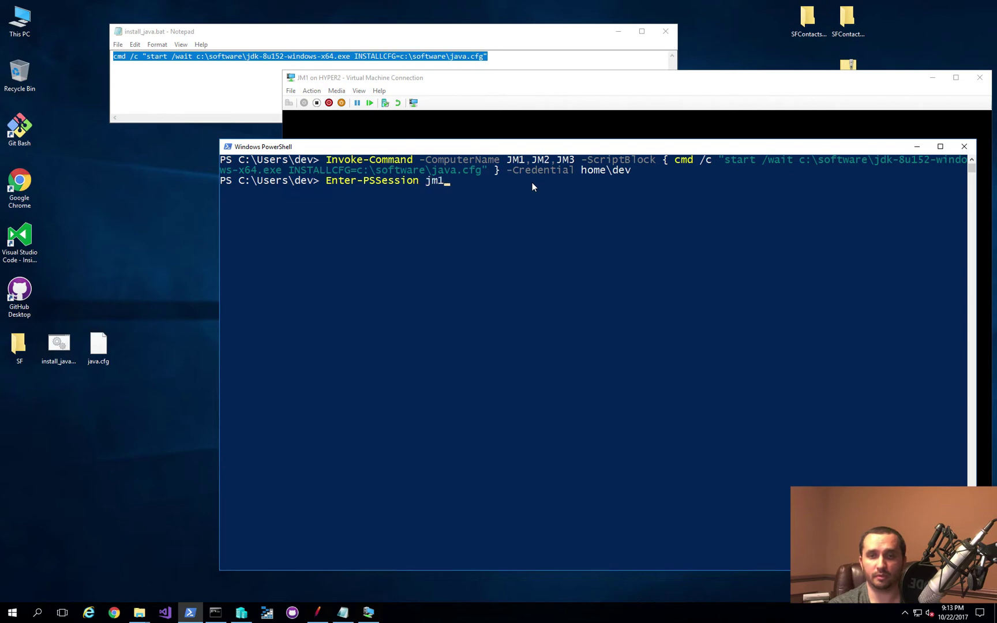
pyautogui.press('Return')
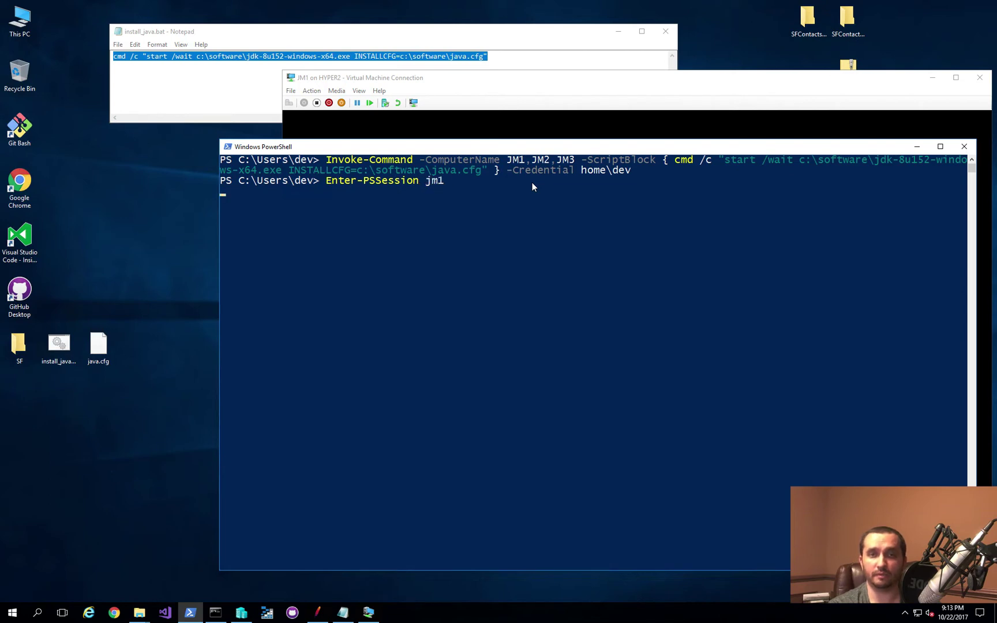
pyautogui.write('ja')
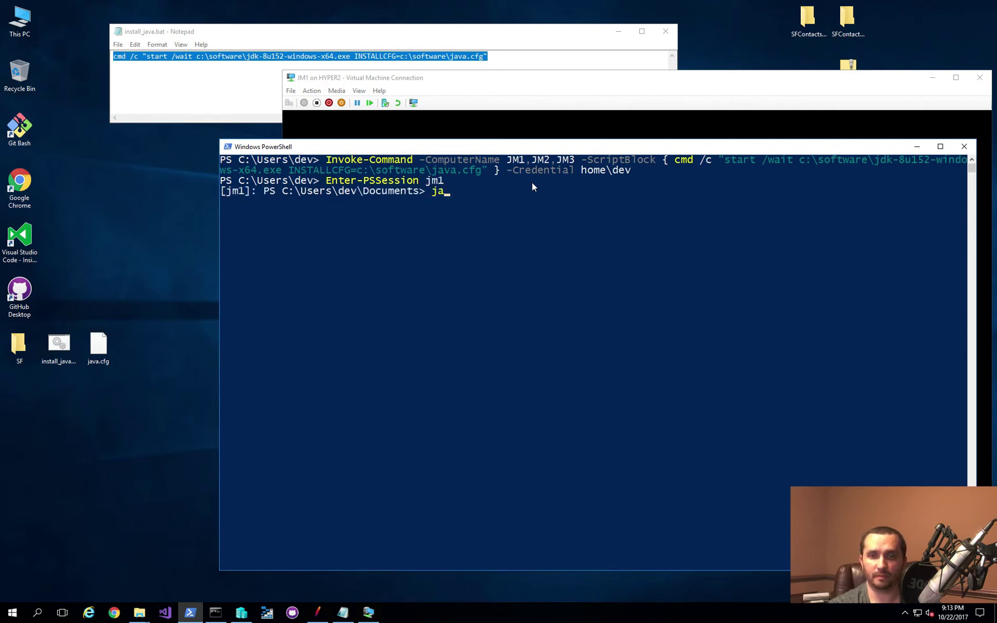
pyautogui.write('va -version')
pyautogui.press('Return')
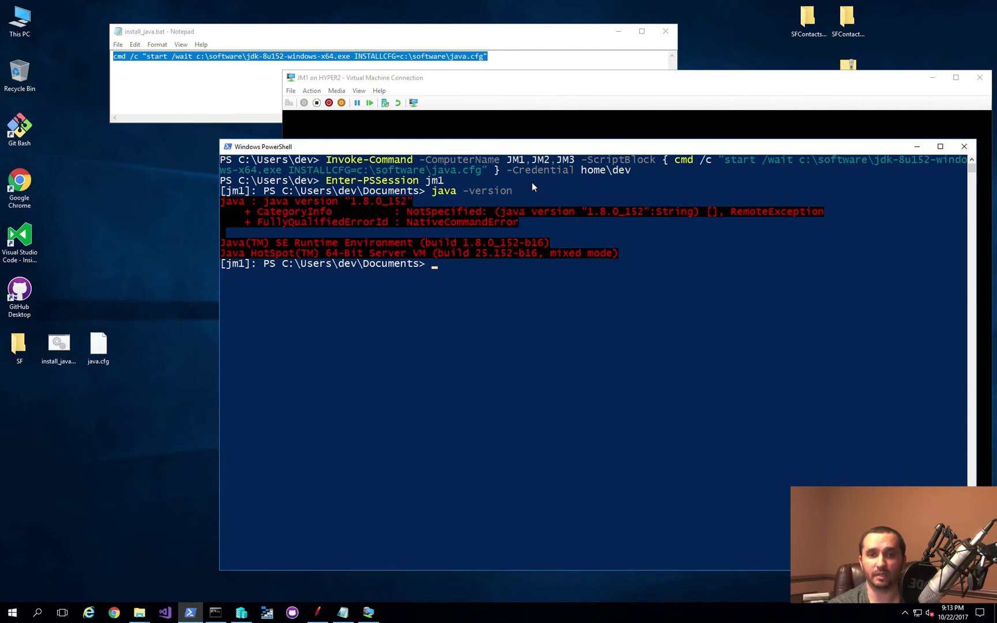
# Step: Exit the jm1 session and clear the PowerShell console
pyautogui.write('exit')
pyautogui.press('Return')
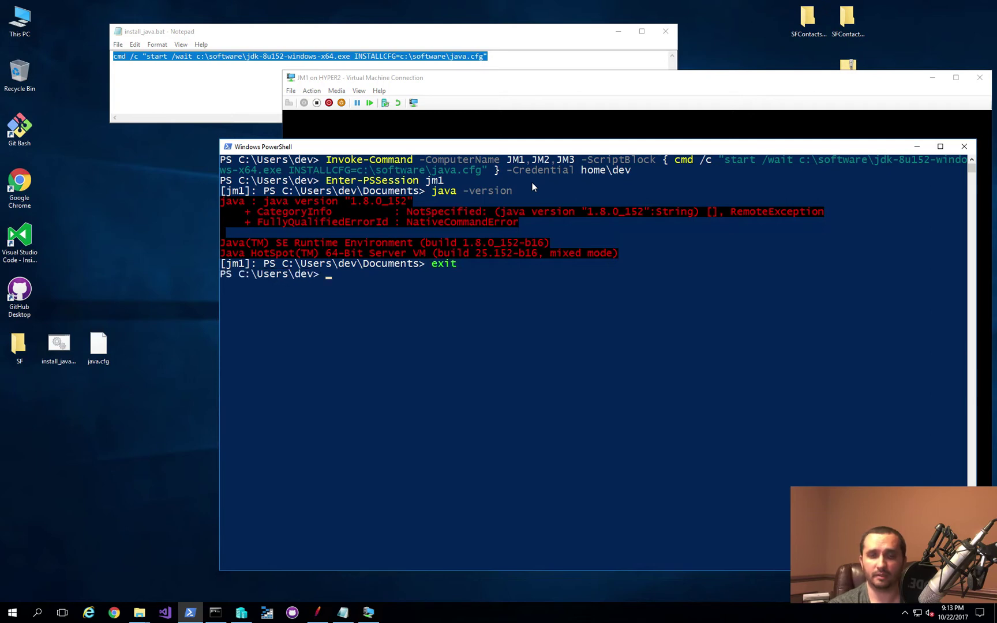
pyautogui.write('clear')
pyautogui.press('Return')
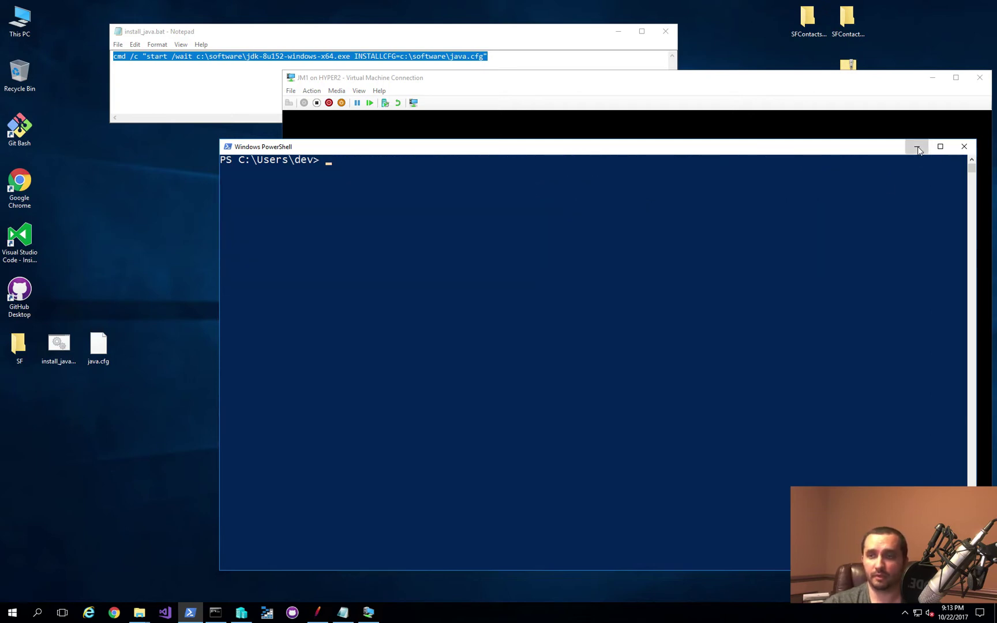
# Step: Minimize PowerShell and Notepad, close JM1's Task Manager, and reposition the JM1 windows
pyautogui.click(916, 148)
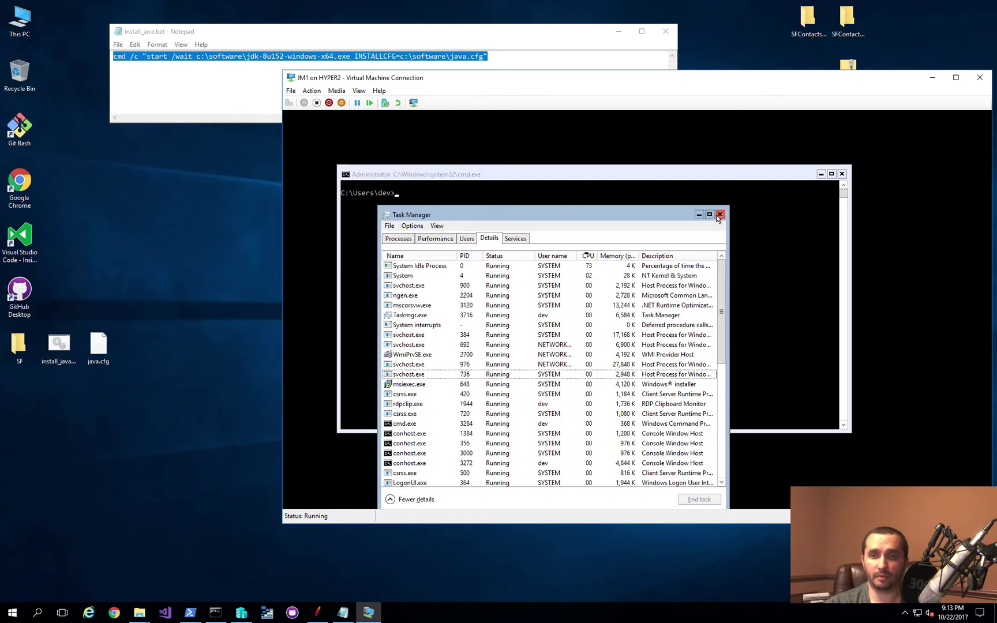
pyautogui.click(718, 215)
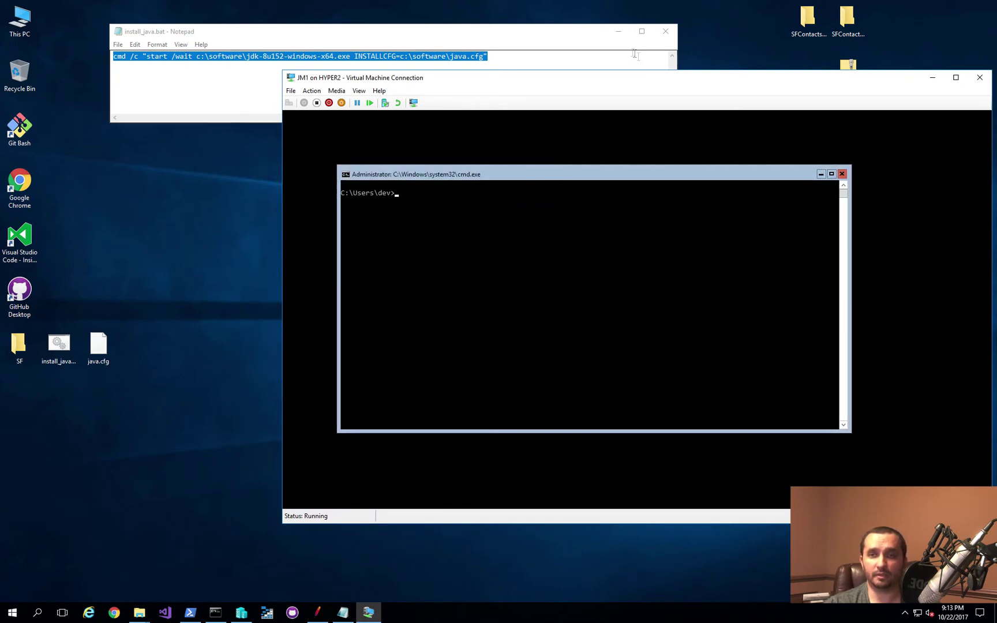
pyautogui.click(618, 31)
pyautogui.moveTo(575, 78); pyautogui.dragTo(538, 57)
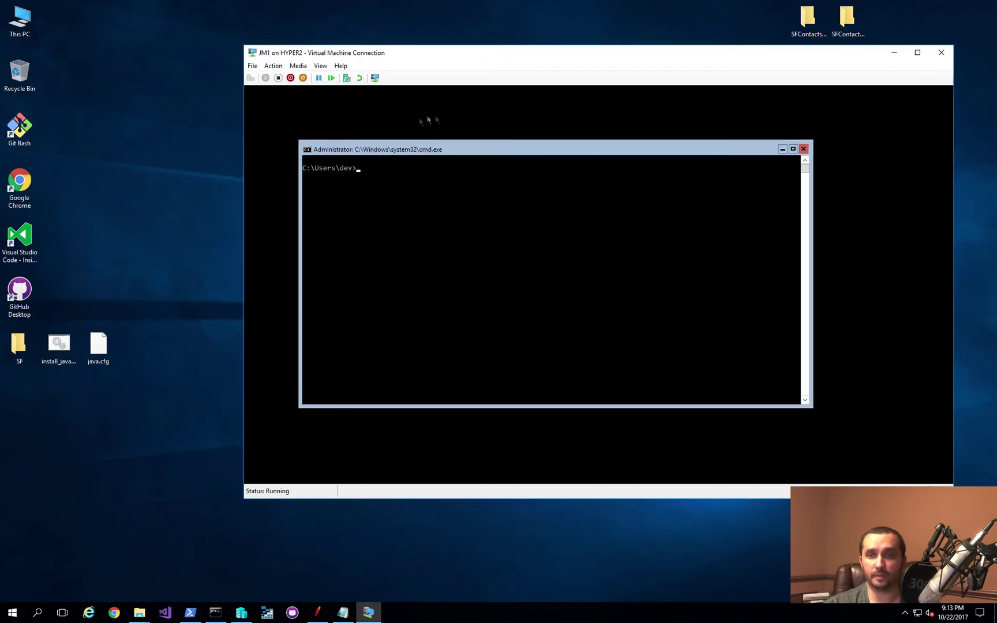
pyautogui.moveTo(451, 148); pyautogui.dragTo(407, 123)
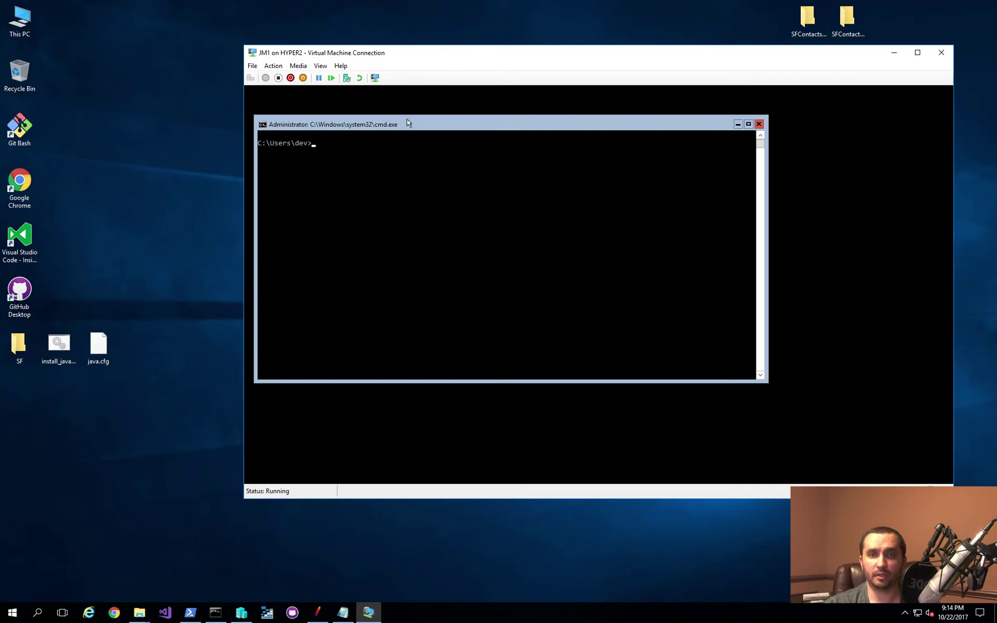
# Step: In JM1's command prompt, change to C:\software and list its contents
pyautogui.write('cd')
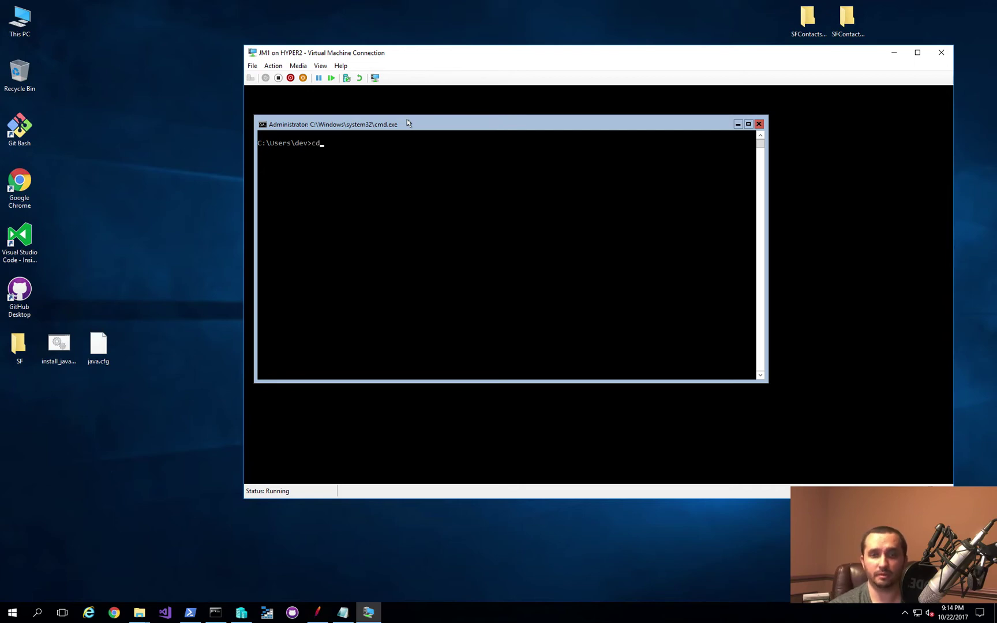
pyautogui.write(' \\software')
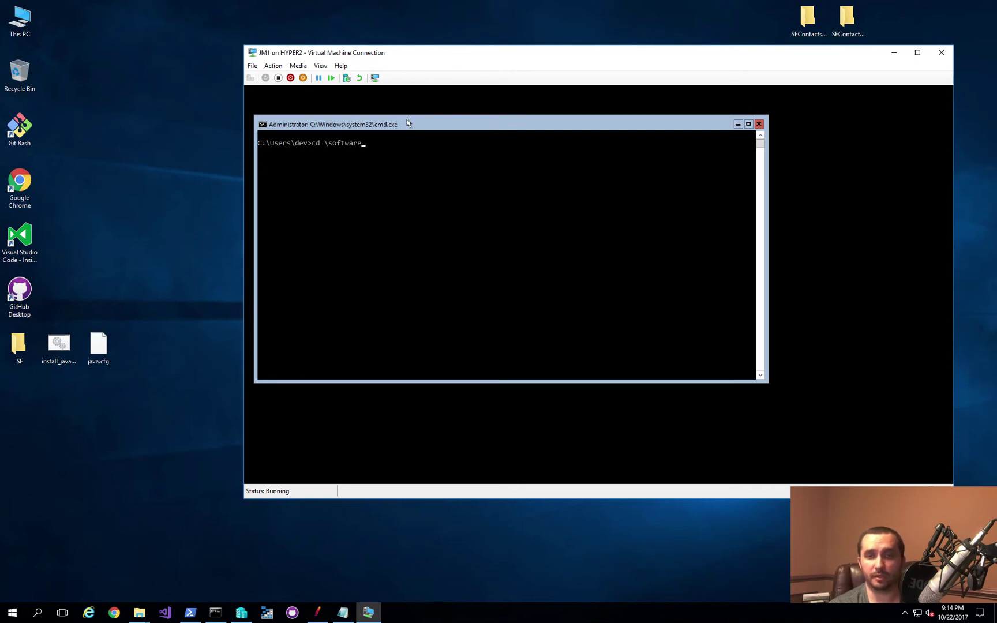
pyautogui.press('Return')
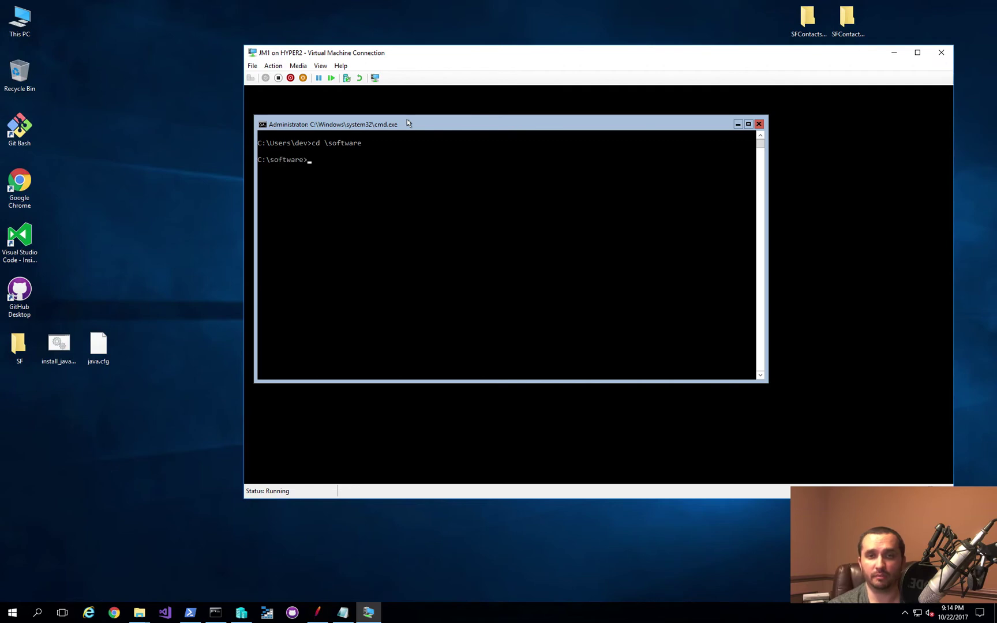
pyautogui.write('cd j')
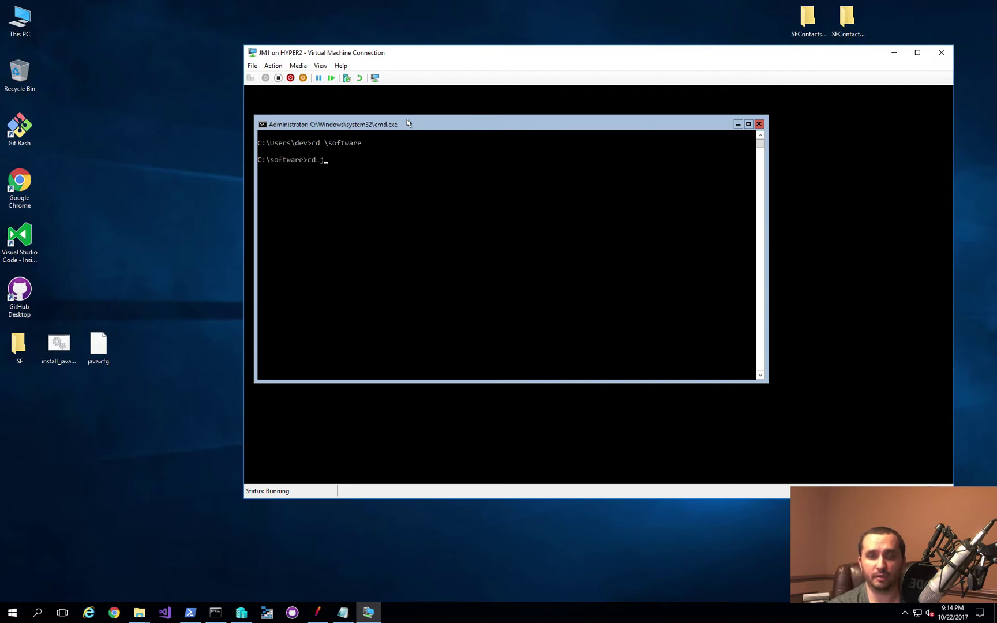
pyautogui.write('m')
pyautogui.press('BackSpace')
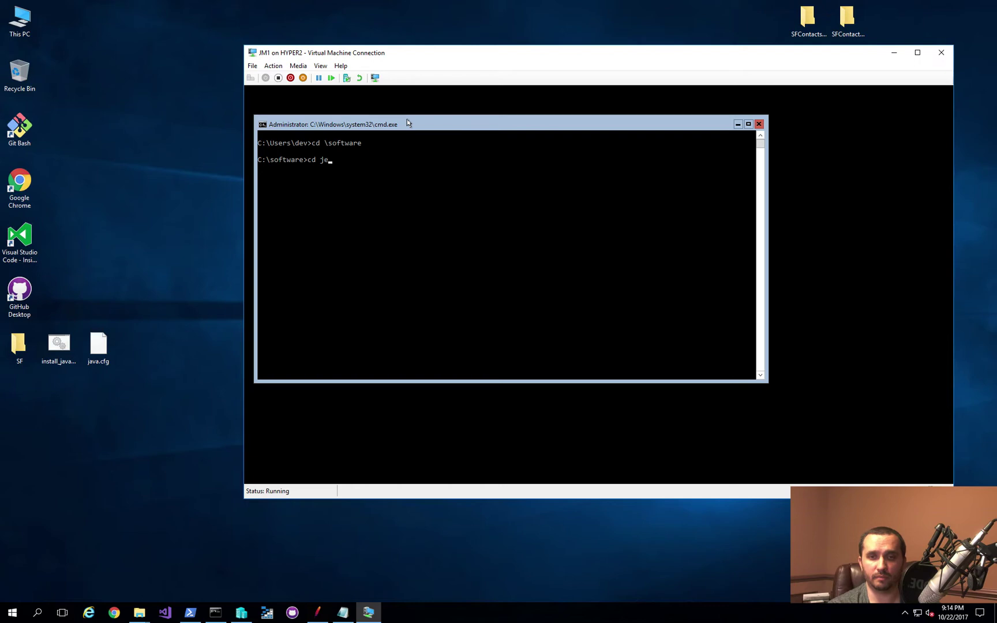
pyautogui.press('BackSpace')
pyautogui.press('BackSpace')
pyautogui.press('BackSpace')
pyautogui.press('BackSpace')
pyautogui.write('dir')
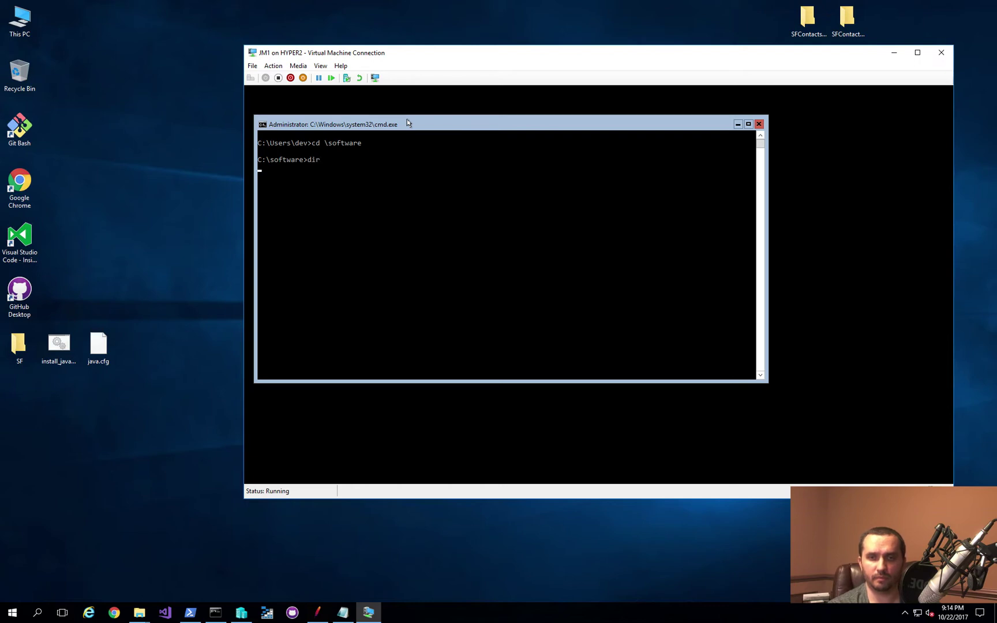
pyautogui.press('Return')
# Step: Go into apache-jmeter-3.3\bin and list its .bat files, including jmeter-server.bat
pyautogui.write('cd apa')
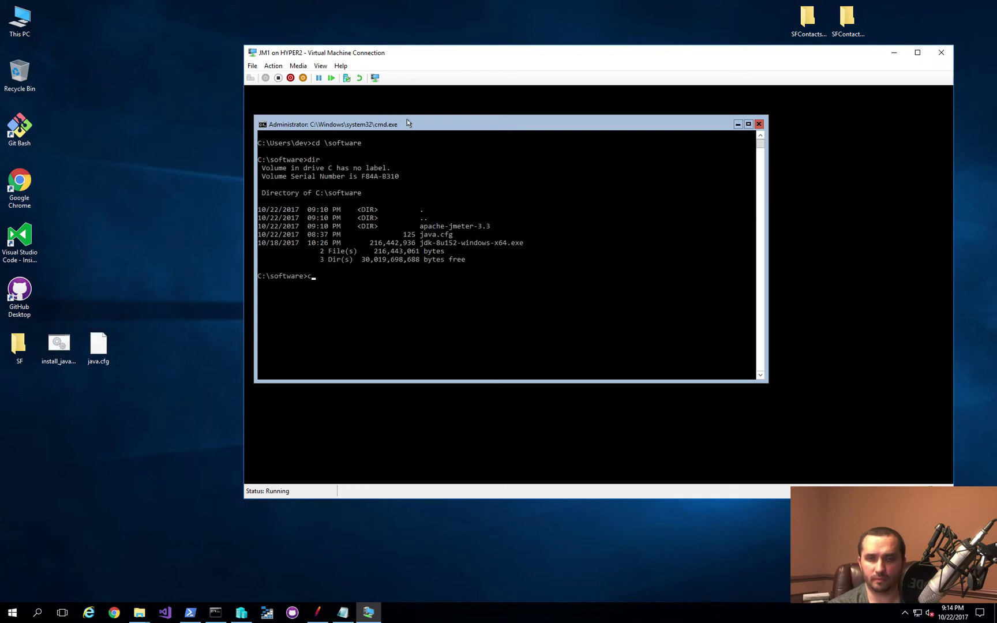
pyautogui.press('Tab')
pyautogui.press('Return')
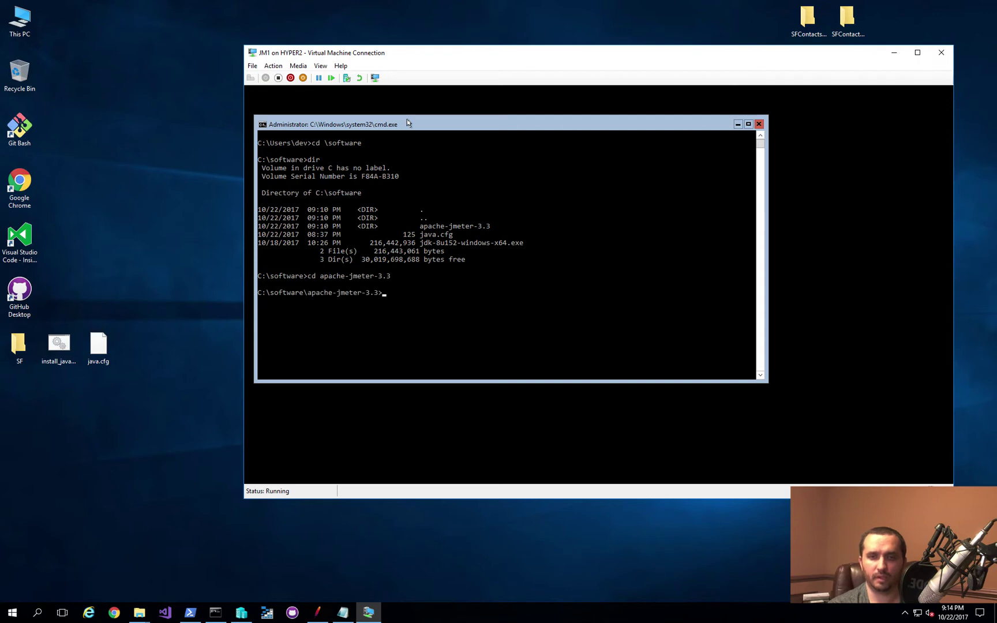
pyautogui.write('dir')
pyautogui.press('Return')
pyautogui.write('cd b')
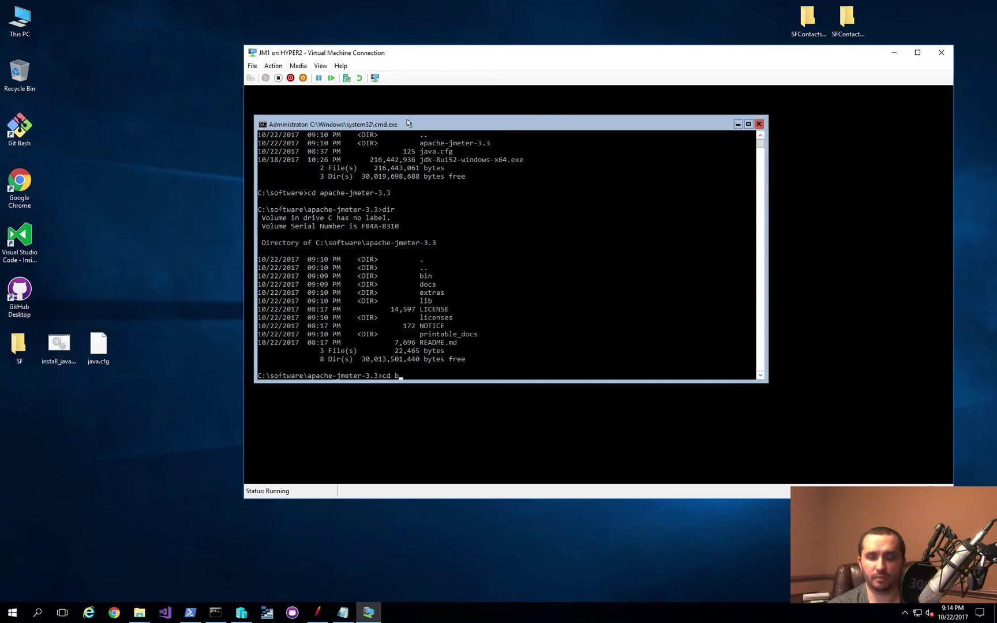
pyautogui.write('in')
pyautogui.press('Return')
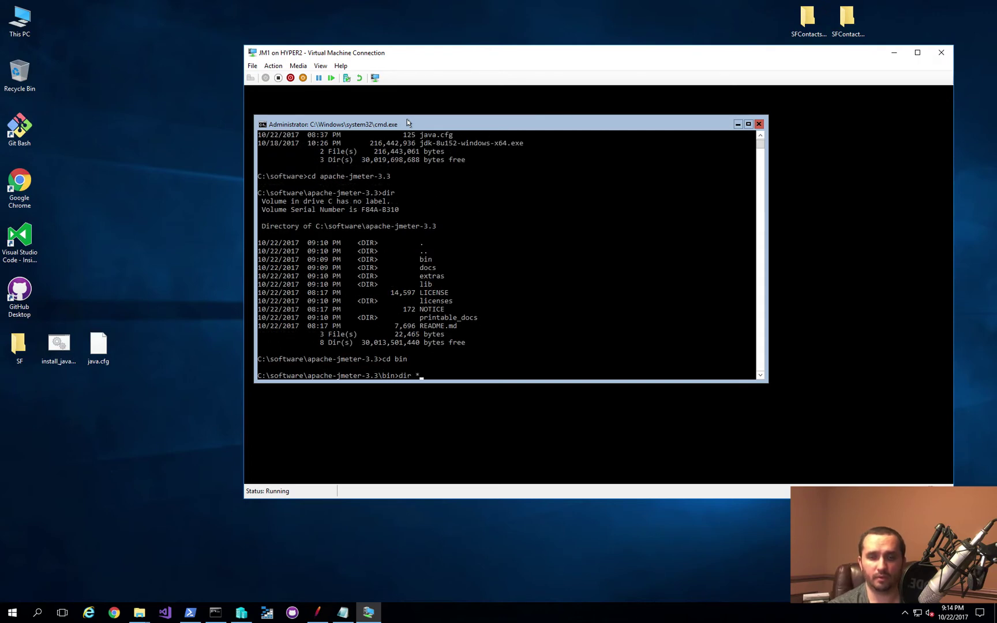
pyautogui.write('dir *.bat')
pyautogui.press('Return')
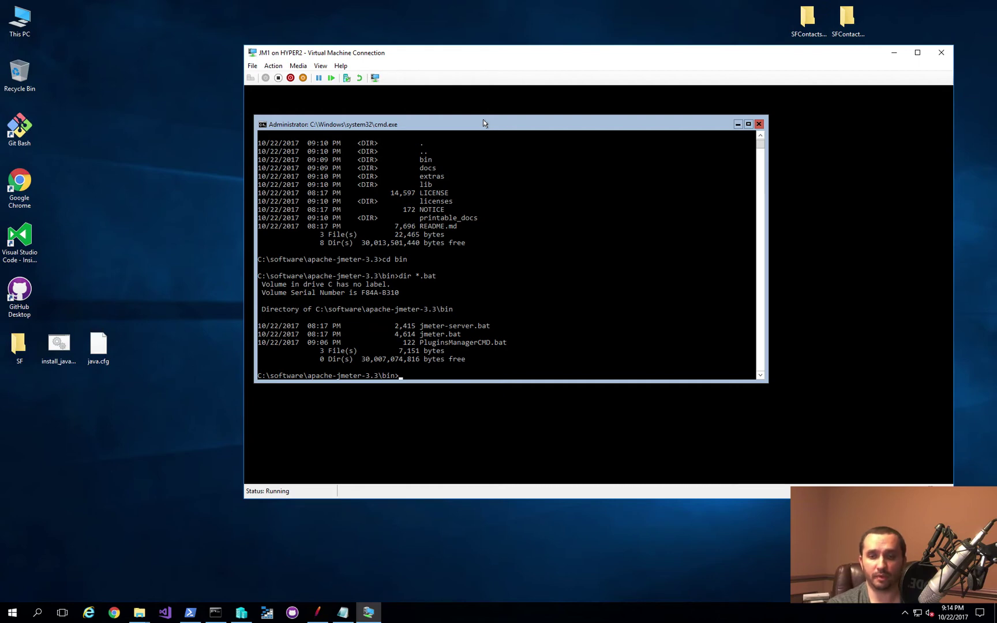
pyautogui.write('jmeter-server')
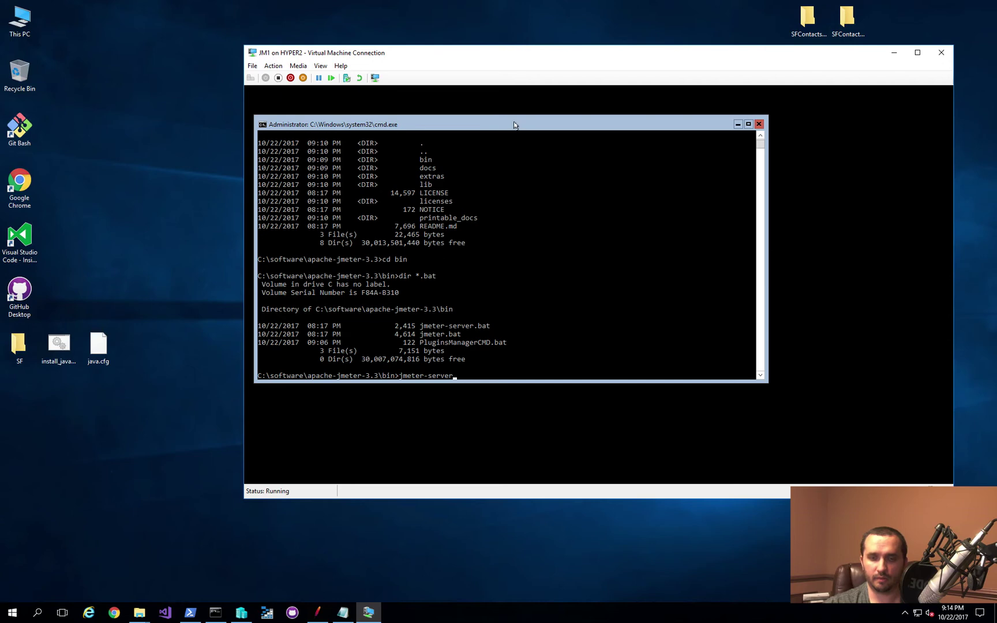
# Step: Try running jmeter-server on JM1, hit a Java error, retry jmeter-server.bat and check java -version
pyautogui.press('Return')
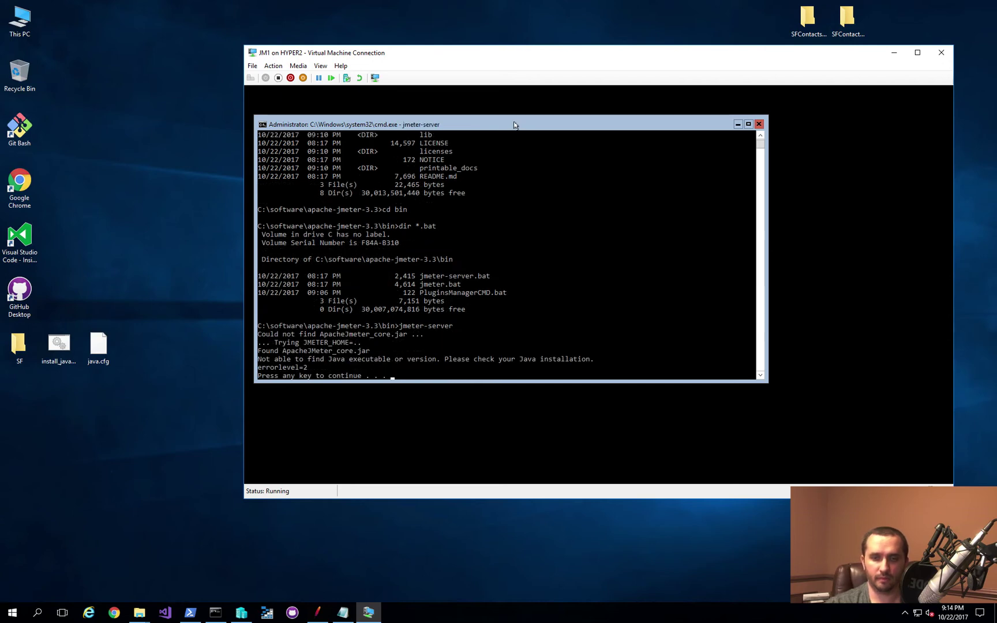
pyautogui.press('Return')
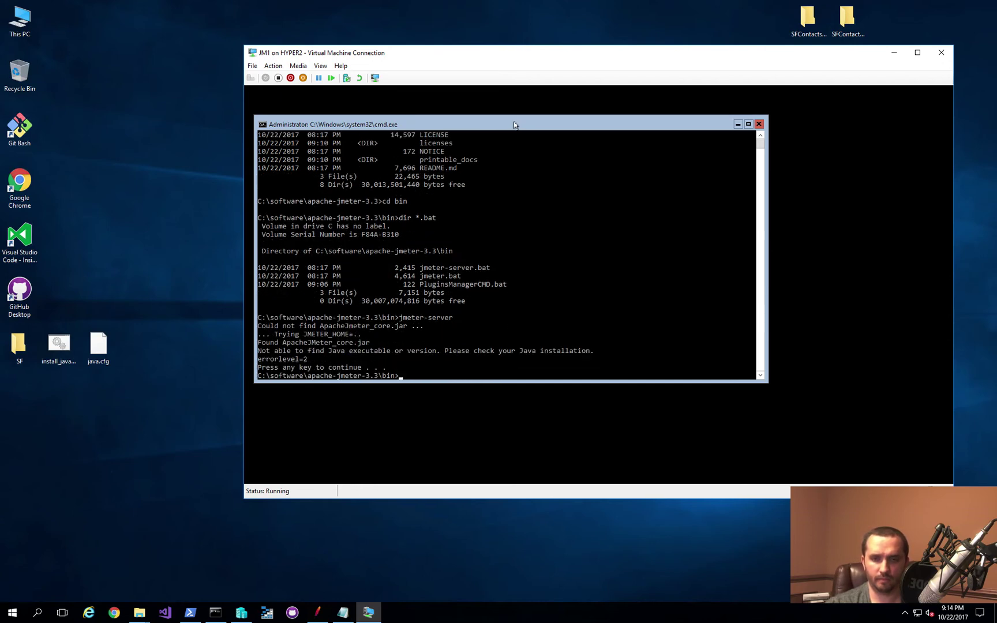
pyautogui.press('Up')
pyautogui.write('.bat')
pyautogui.press('Return')
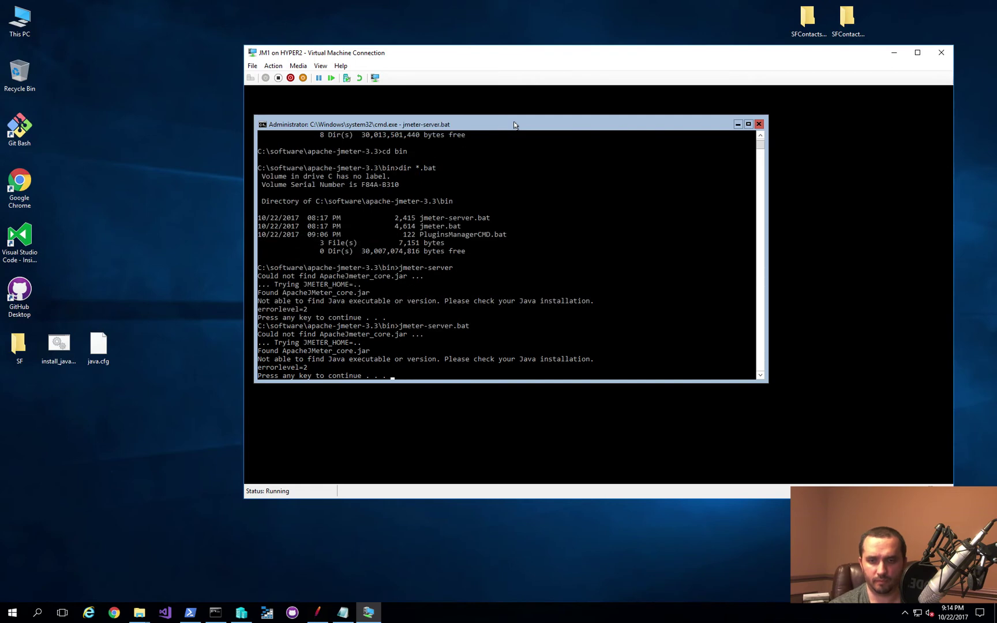
pyautogui.press('Return')
pyautogui.write('java -version')
pyautogui.press('Return')
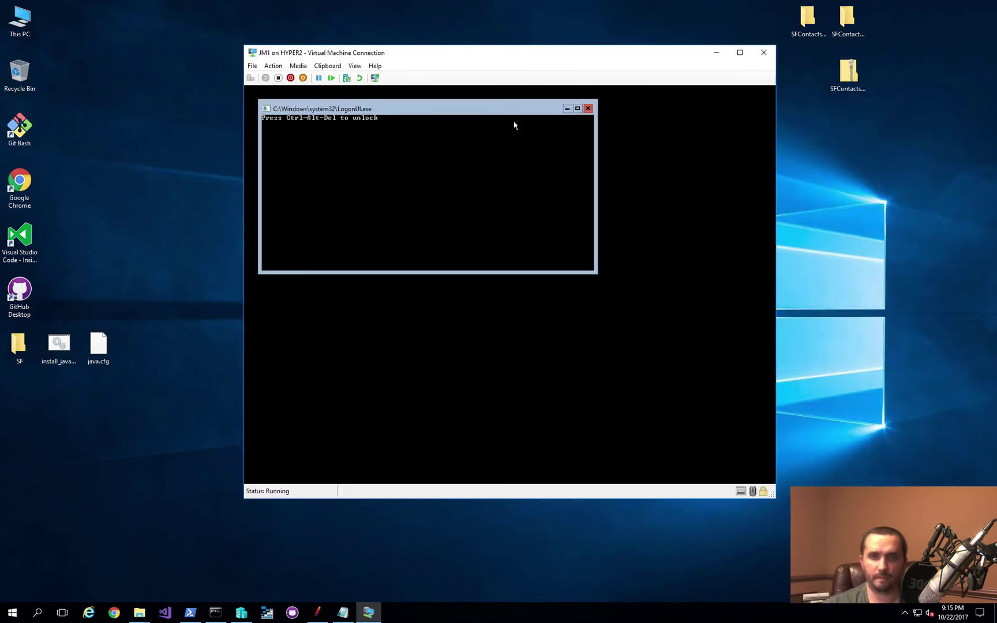
# Step: Sign in to JM1 with the user name and account password
pyautogui.write('dev')
pyautogui.press('Tab')
pyautogui.write('P@ssw0rd')
pyautogui.press('Return')
# Step: Change to C:\software\apache-jmeter-3.3\bin, clear the screen, and start jmeter-server.bat
pyautogui.write('cd \\software')
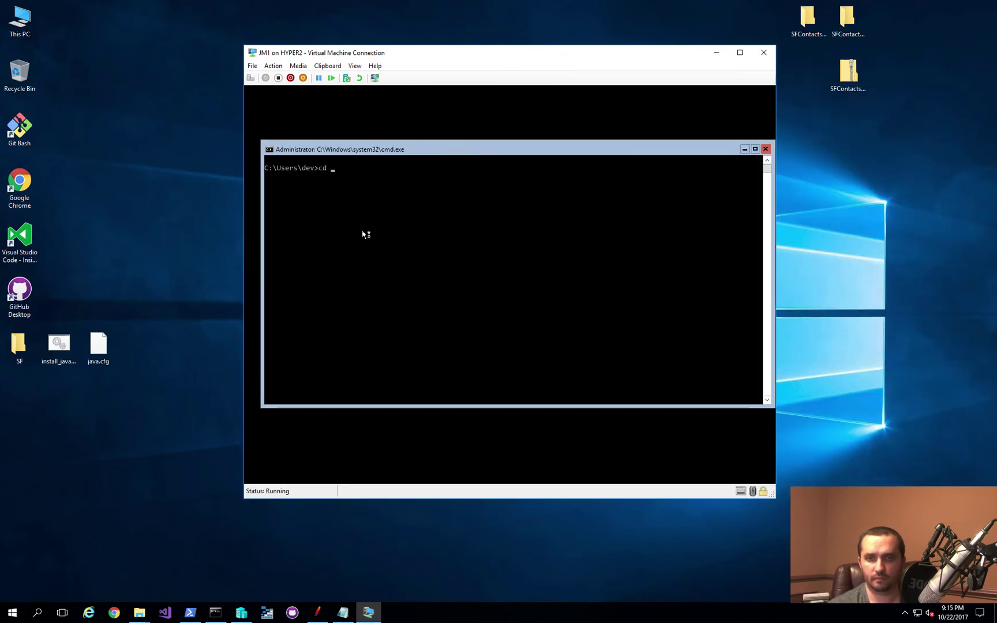
pyautogui.press('Return')
pyautogui.write('cd apache-jmeter-3.3')
pyautogui.press('Return')
pyautogui.write('cd bin')
pyautogui.press('Return')
pyautogui.write('cls')
pyautogui.press('Return')
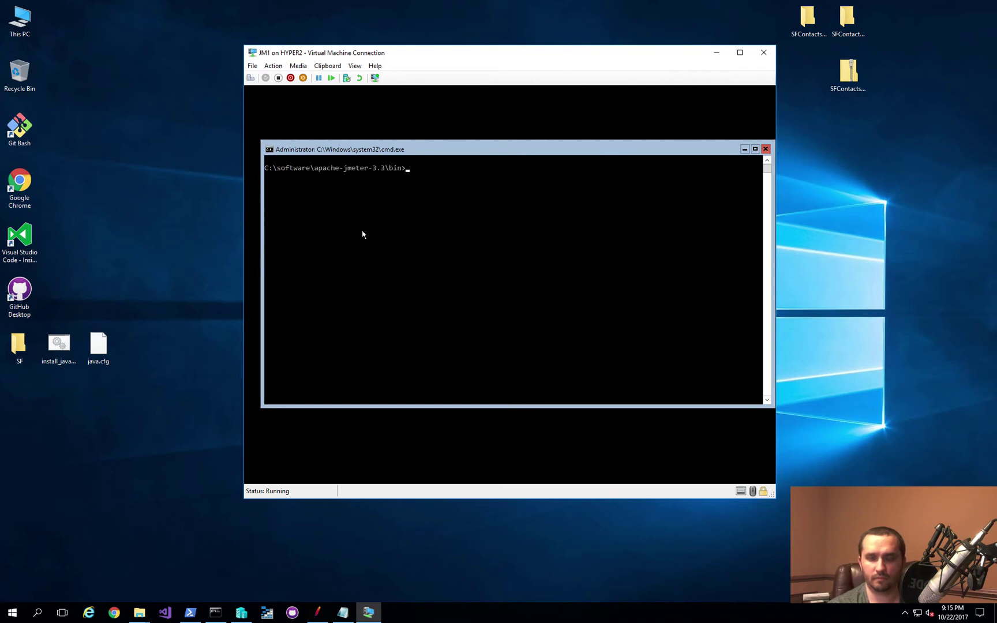
pyautogui.write('jmeter-server')
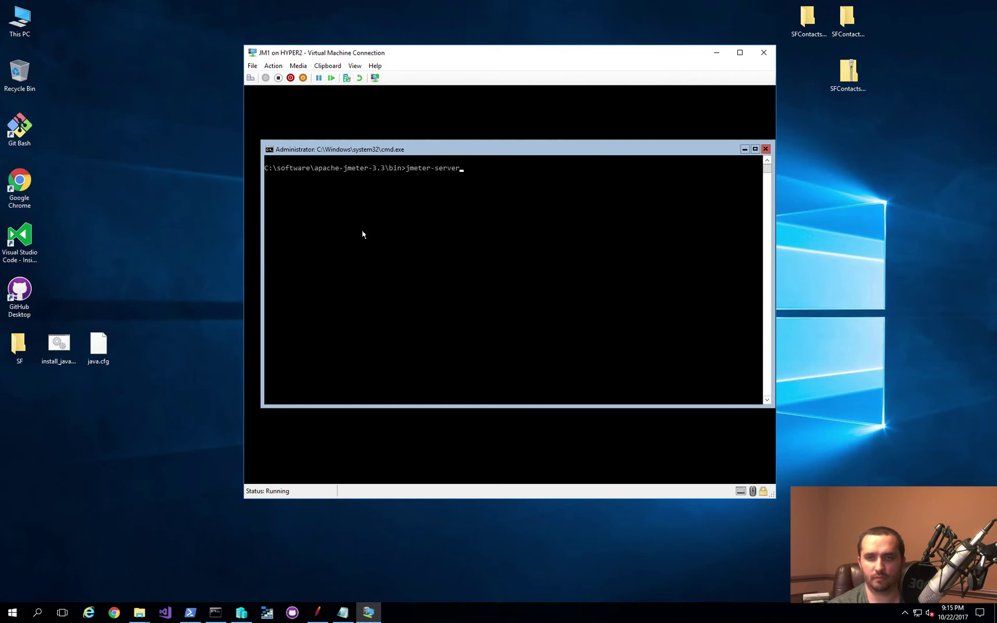
pyautogui.write('.bat')
pyautogui.press('Return')
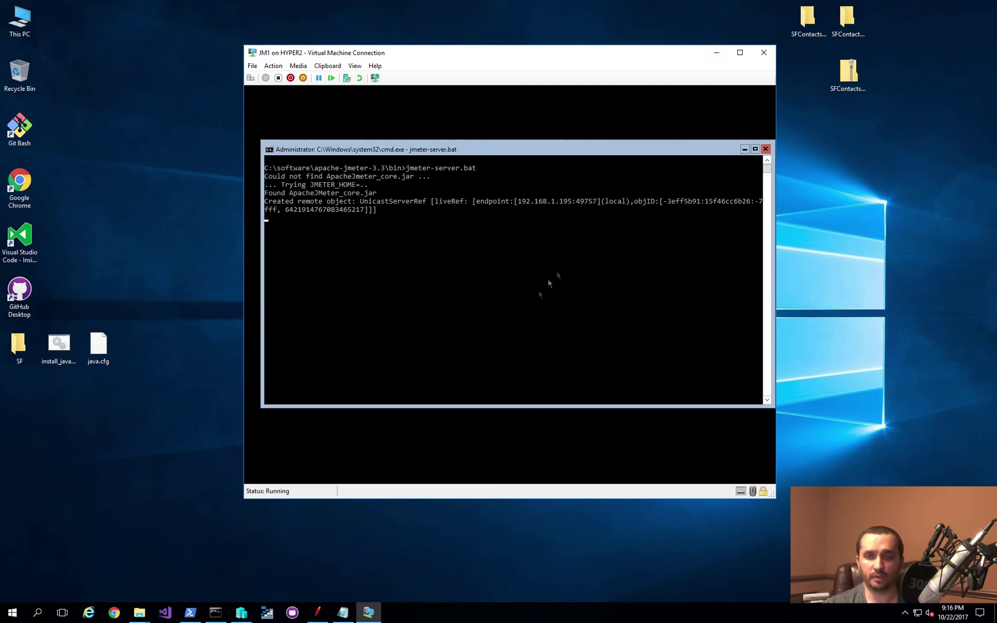
# Step: Check JM1's running processes in Task Manager Details by CPU, close it, and minimize the JM1 console
pyautogui.hotkey('ctrl', 'shift', 'Escape')
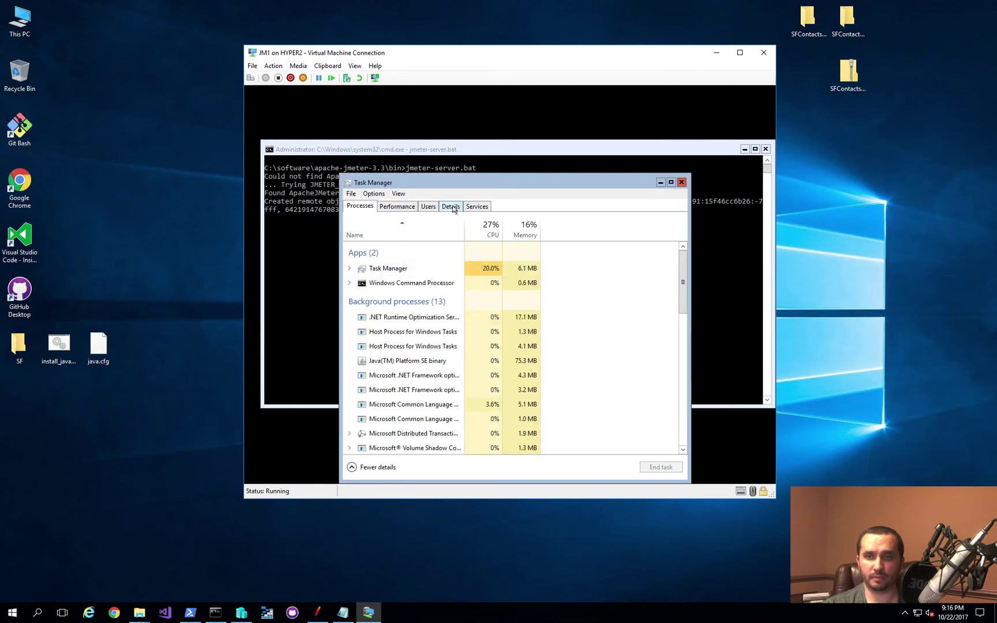
pyautogui.click(455, 207)
pyautogui.click(548, 223)
pyautogui.click(548, 223)
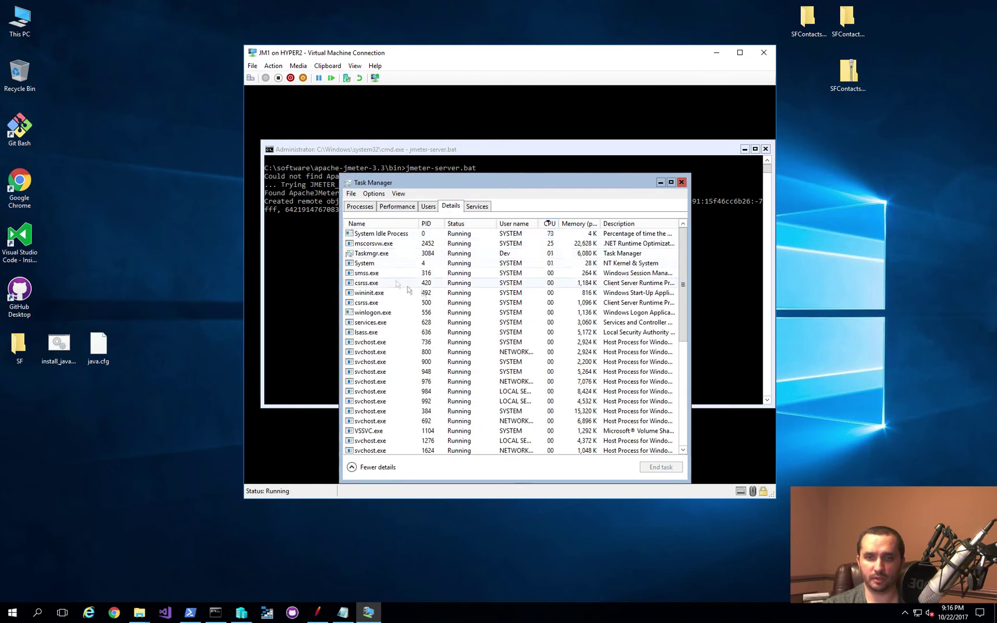
pyautogui.click(415, 244)
pyautogui.click(681, 182)
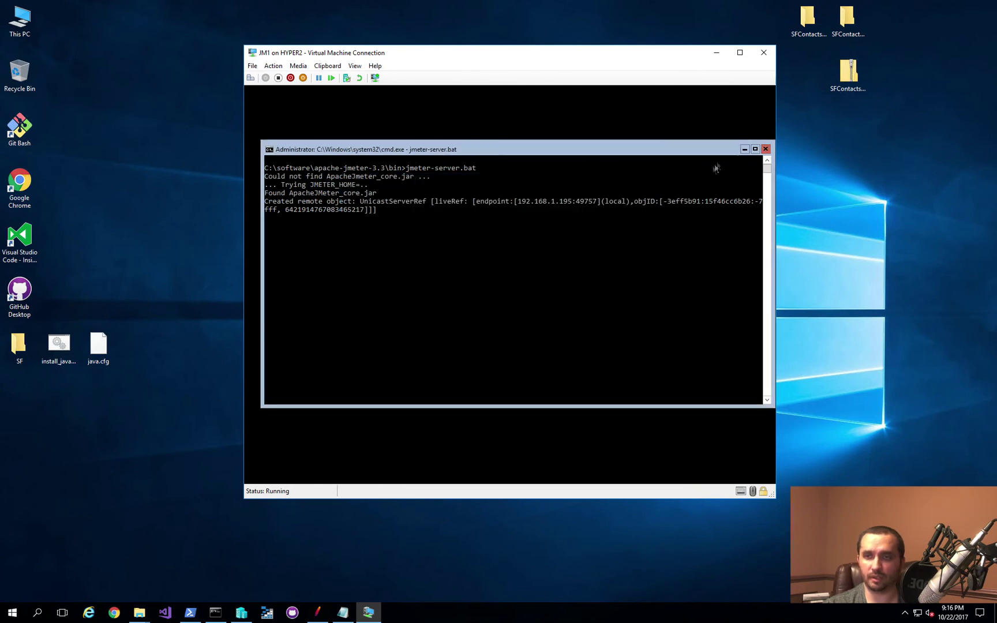
pyautogui.click(715, 53)
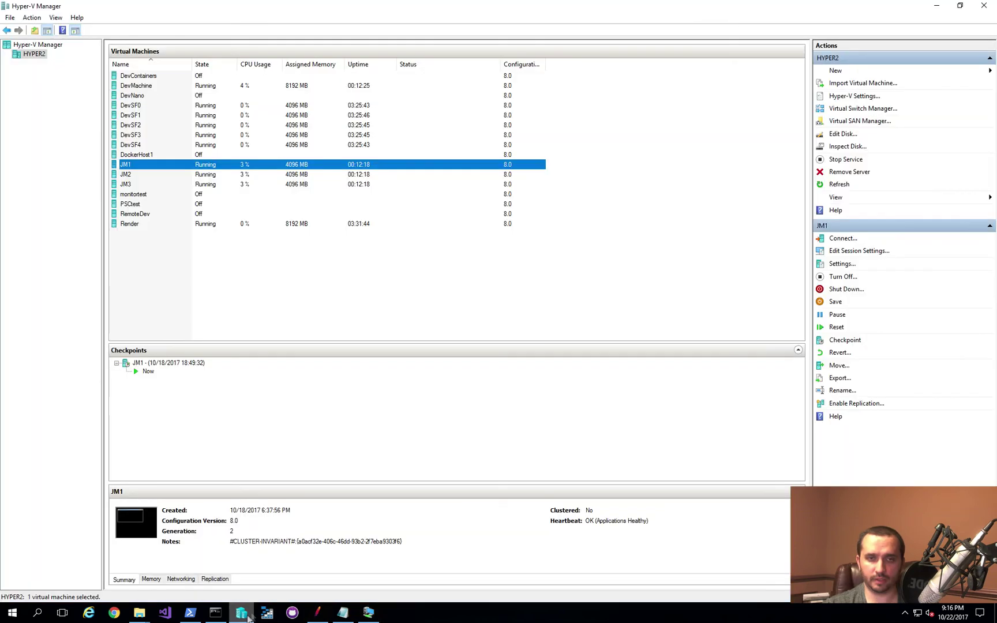
# Step: Open a console connection to JM2 from Hyper-V Manager and sign in
pyautogui.click(241, 612)
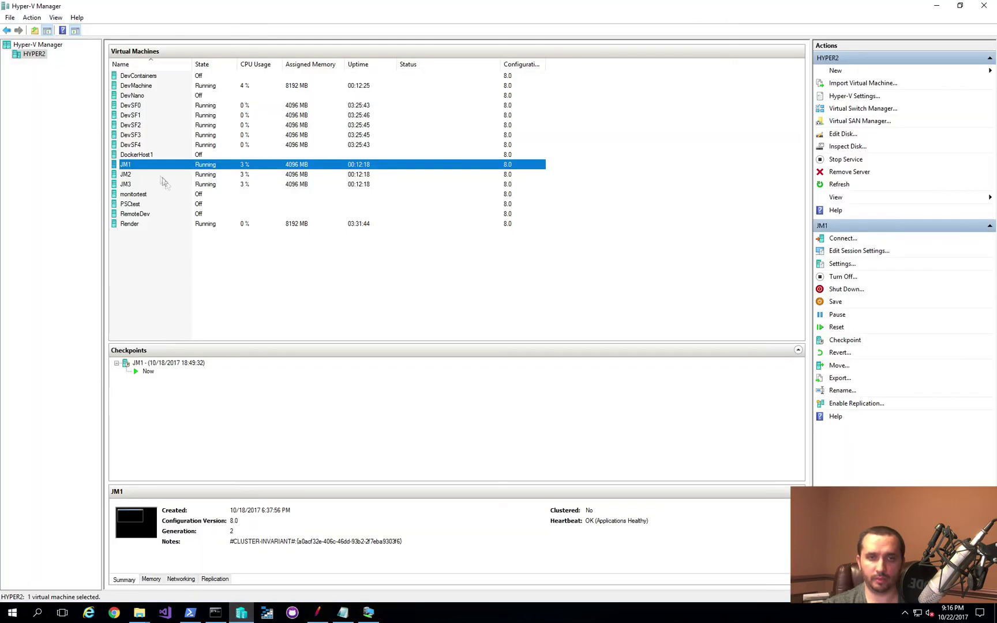
pyautogui.doubleClick(142, 174)
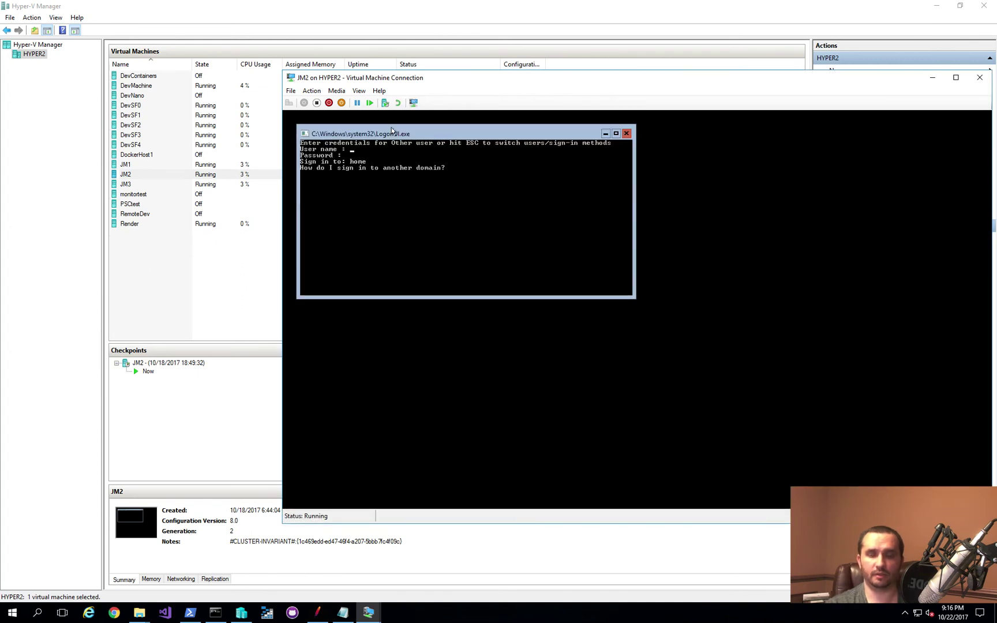
pyautogui.press('Return')
pyautogui.write('**********')
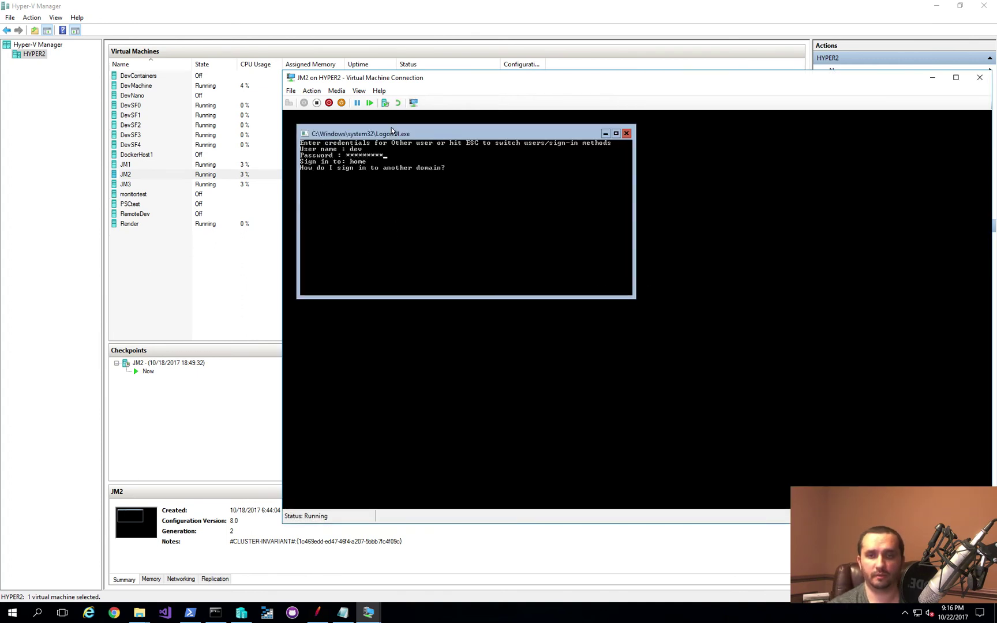
pyautogui.press('Return')
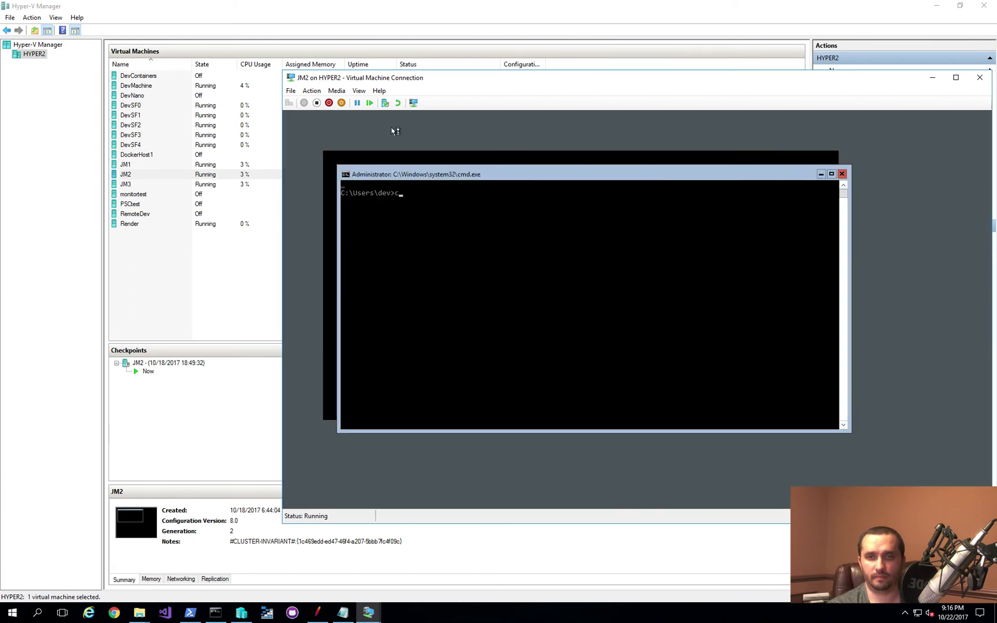
# Step: Start jmeter-server.bat from \software\apache-jmeter-3.3\bin on JM2, minimize it, and connect to JM3
pyautogui.write('cd \\')
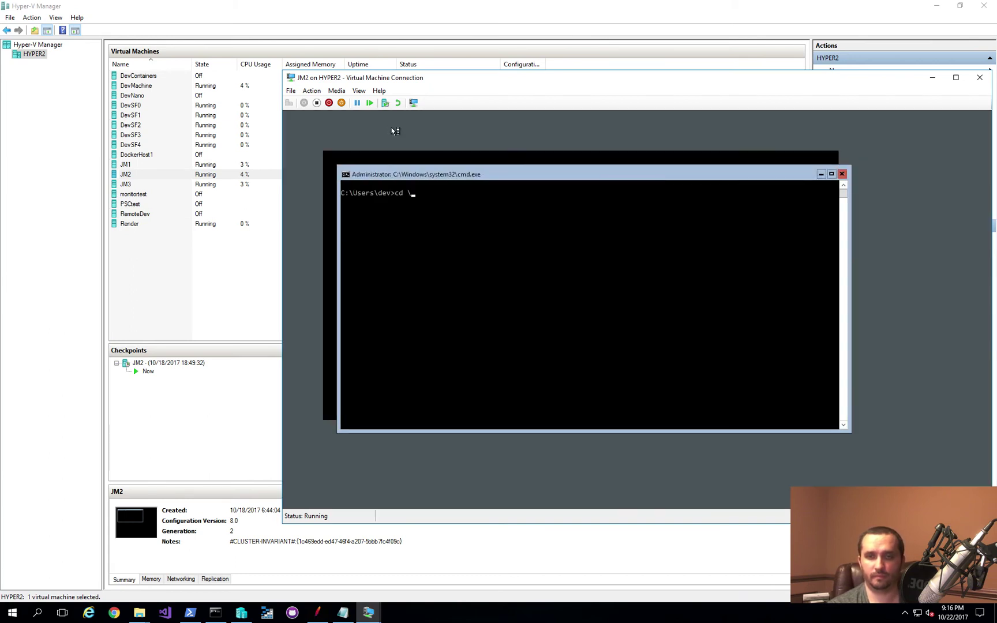
pyautogui.write('software\\aa')
pyautogui.press('BackSpace')
pyautogui.press('BackSpace')
pyautogui.write('ap')
pyautogui.press('Tab')
pyautogui.write('\\bin')
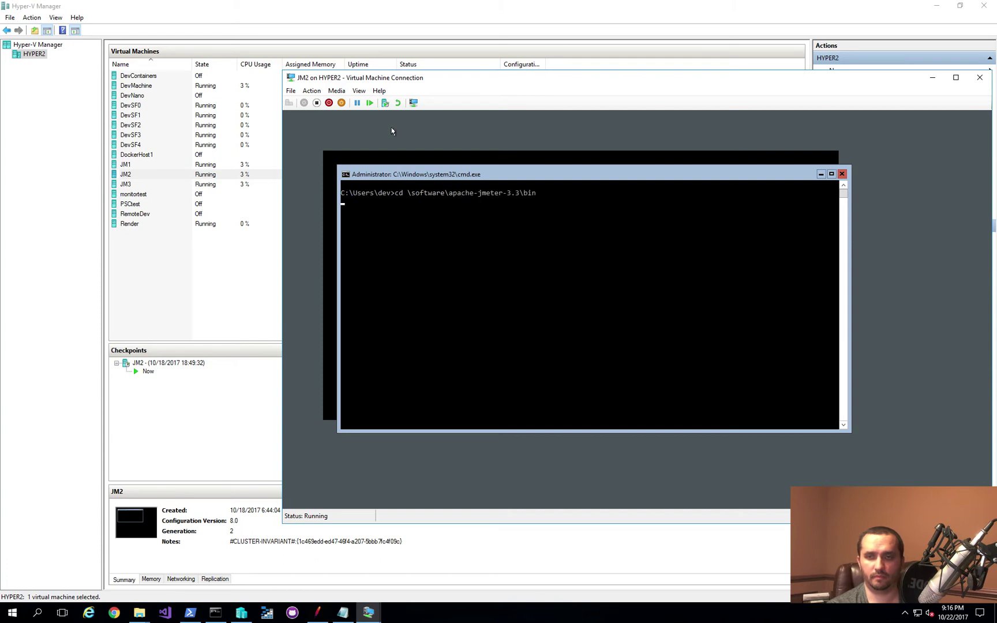
pyautogui.press('Return')
pyautogui.write('cls')
pyautogui.press('Return')
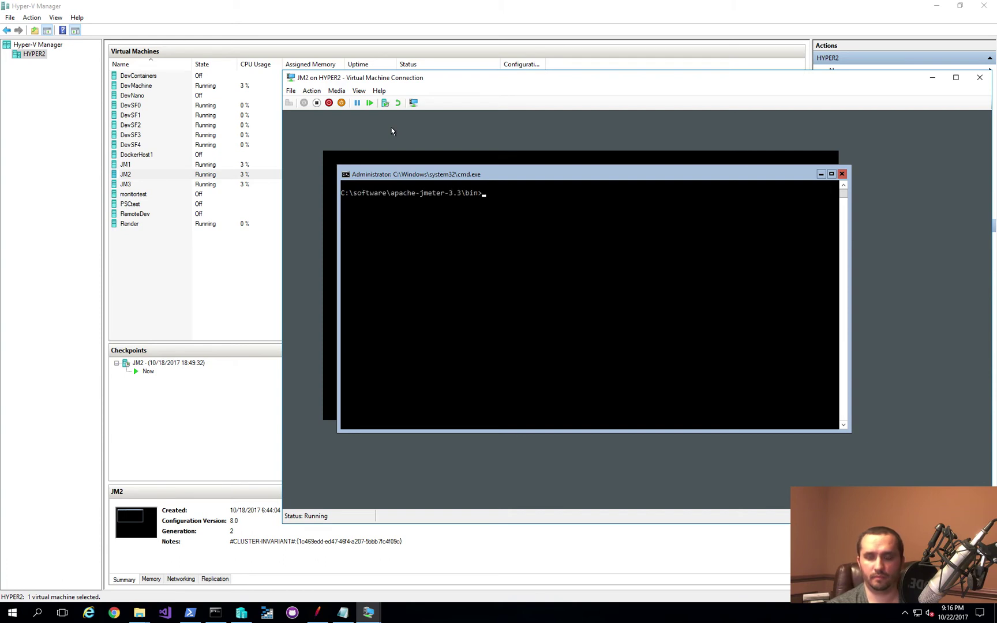
pyautogui.write('jmeter-server.bat')
pyautogui.press('Return')
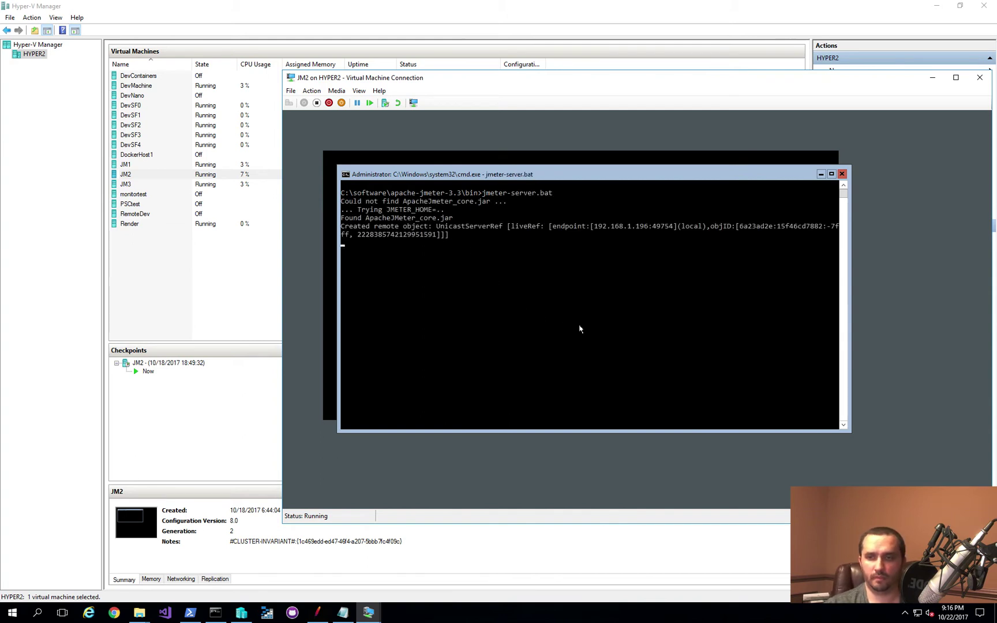
pyautogui.click(932, 77)
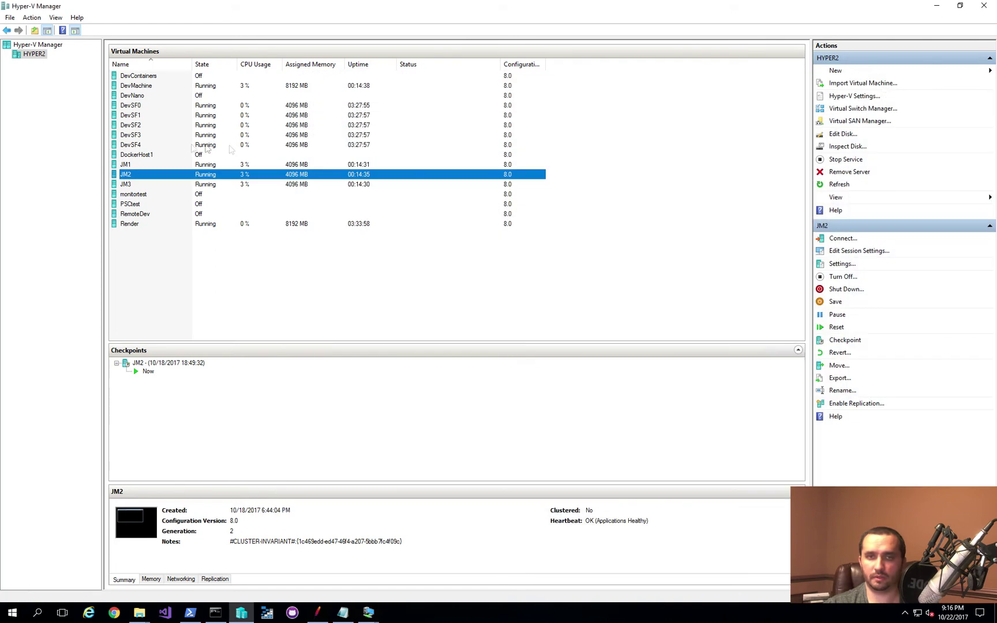
pyautogui.doubleClick(154, 188)
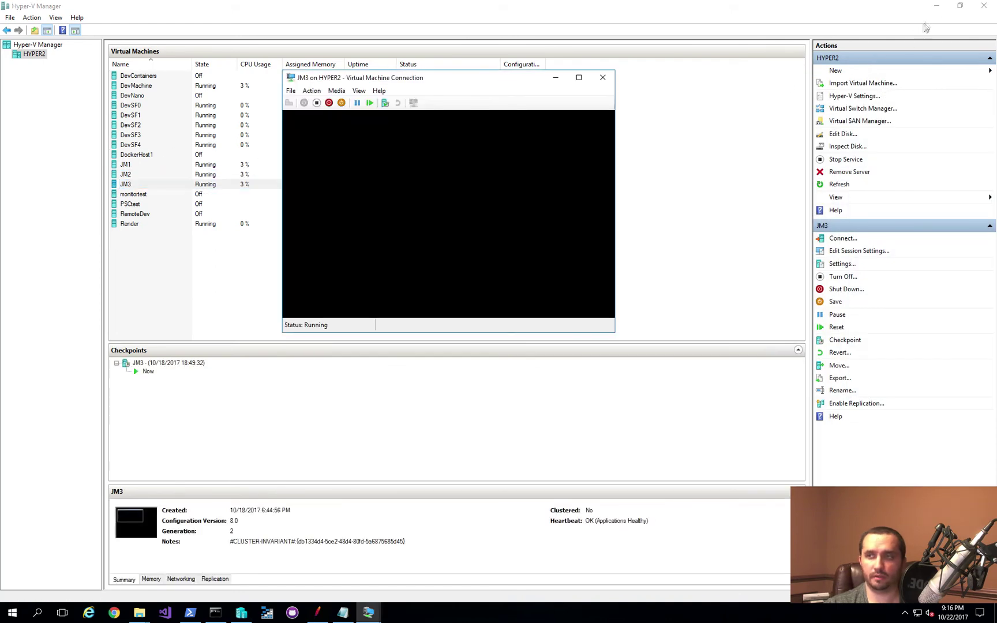
# Step: Sign in to JM3 with the account password and run jmeter-server from \software\apache-jmeter-3.3\bin
pyautogui.click(942, 9)
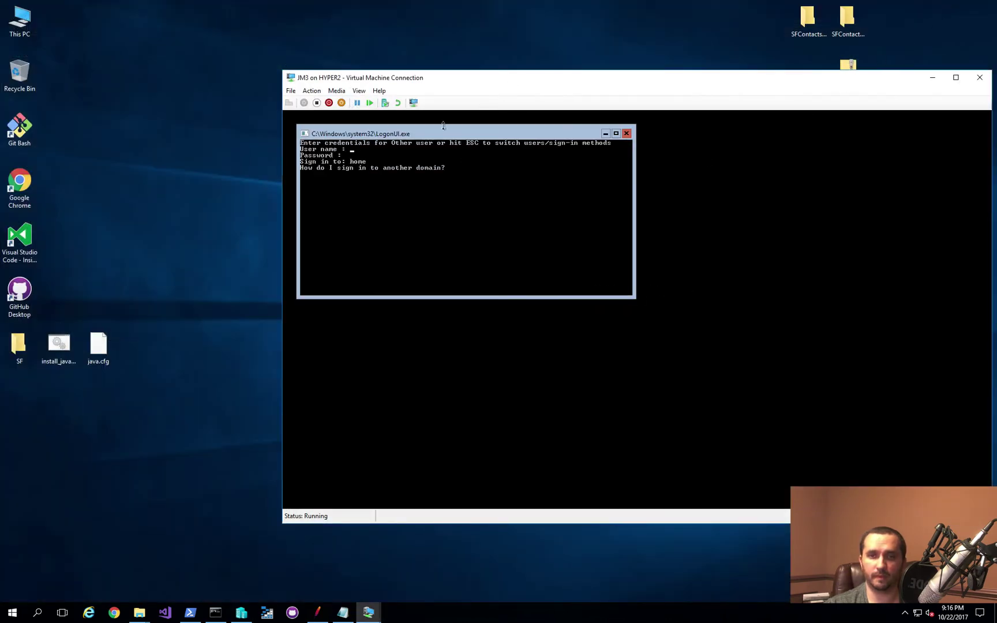
pyautogui.write('d********')
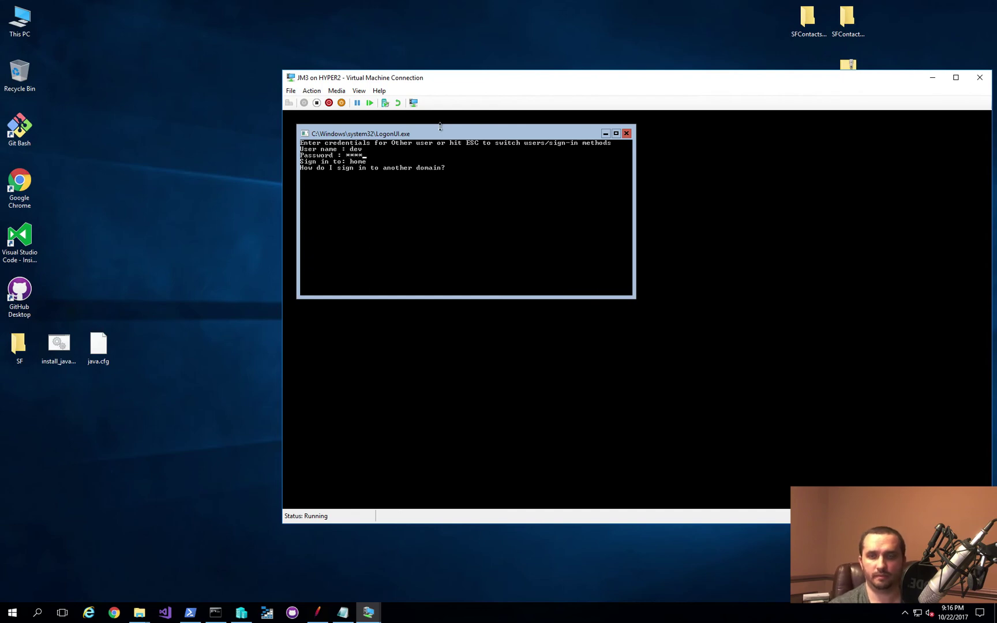
pyautogui.press('Return')
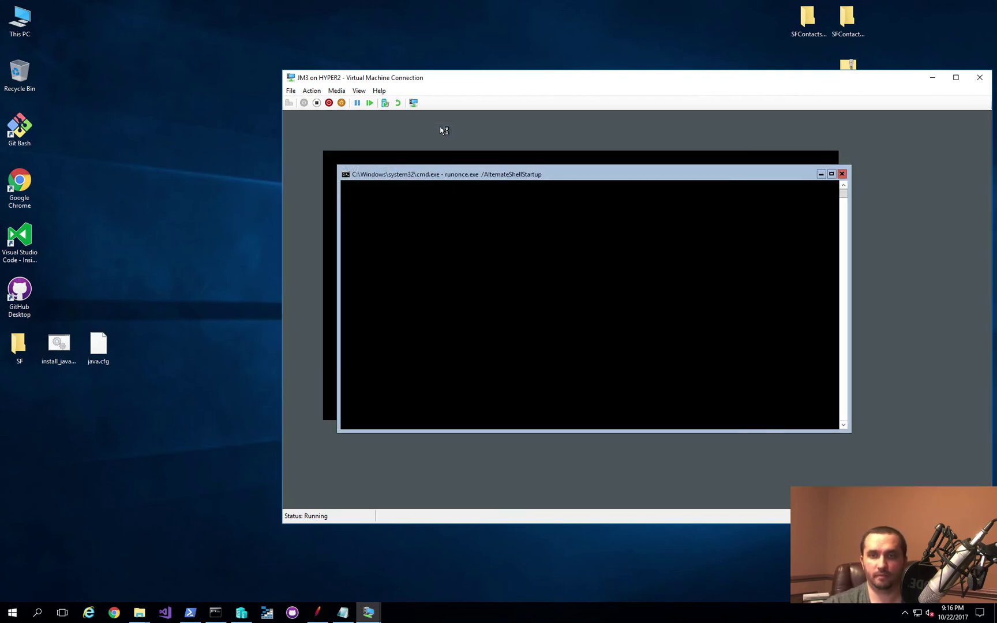
pyautogui.write('\\')
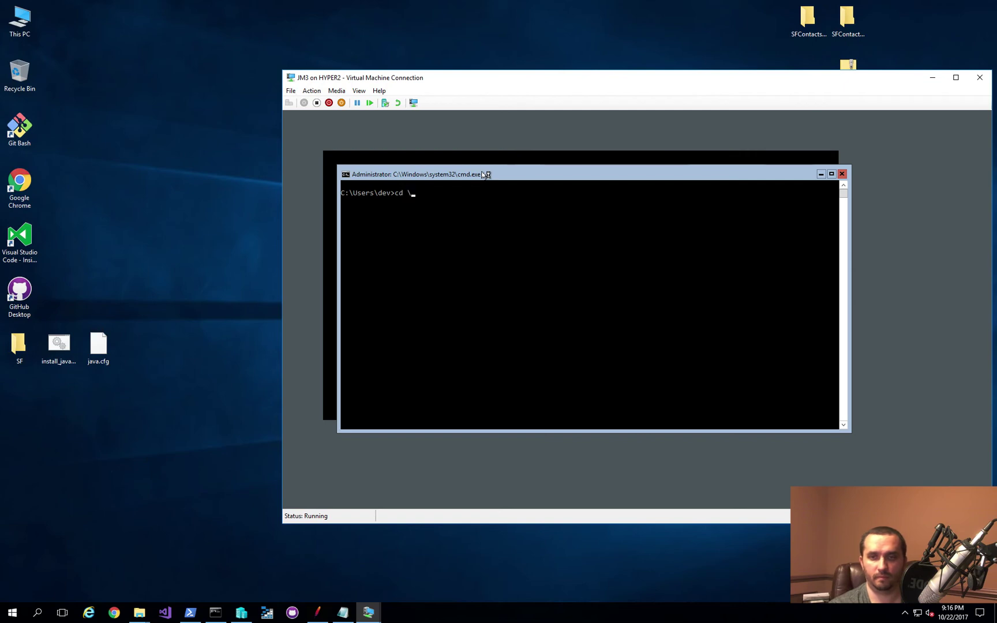
pyautogui.write('software\\apache-jmeter-3.3\x08in')
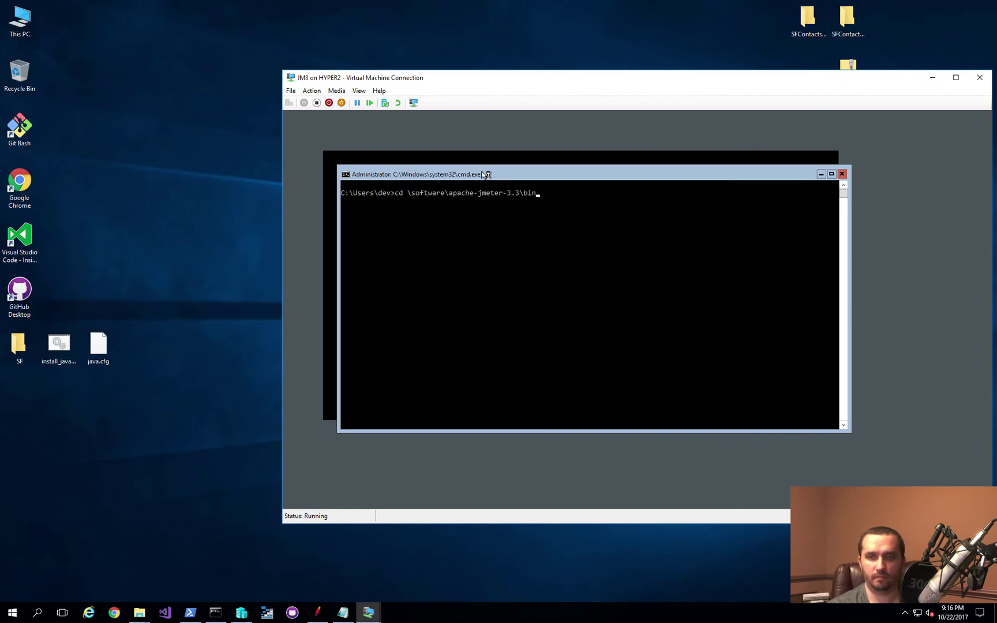
pyautogui.press('Return')
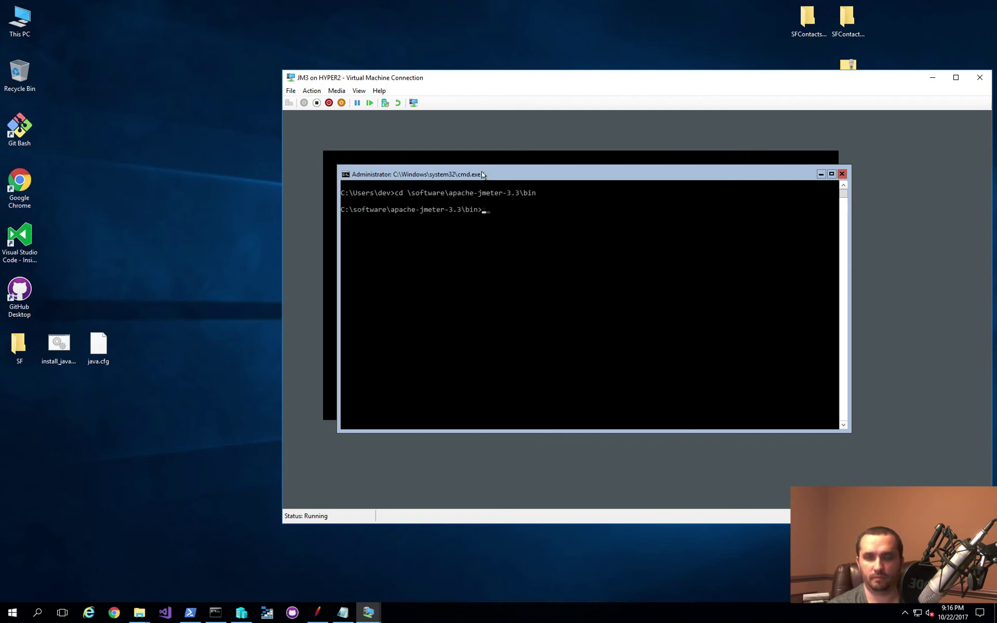
pyautogui.write('jmeter-server')
pyautogui.press('Return')
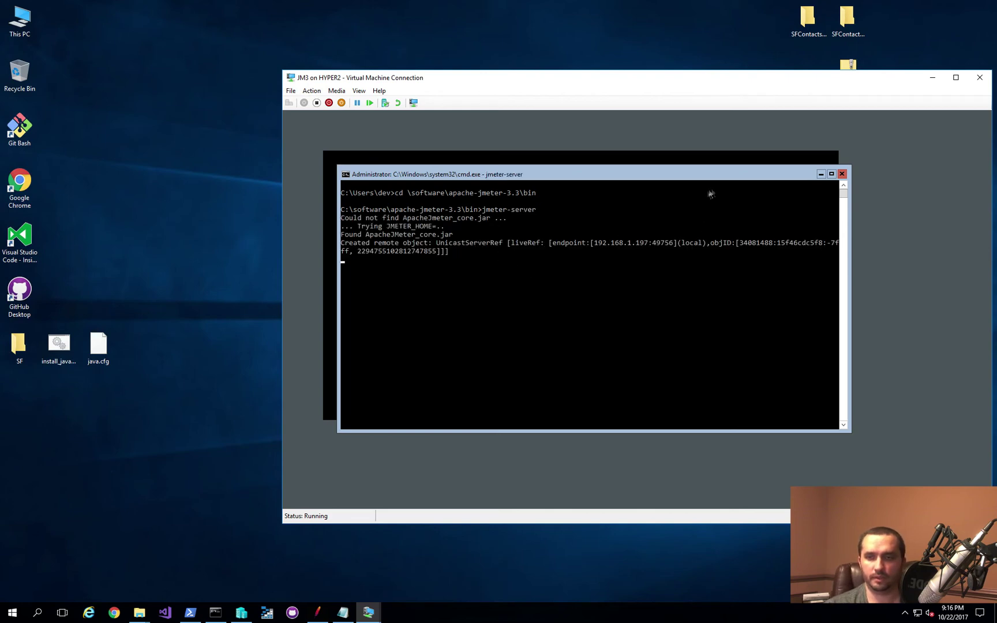
# Step: Minimize the JM3 console and move the JM1 console window back to the top-left
pyautogui.click(931, 79)
pyautogui.moveTo(368, 611)
pyautogui.click(277, 564)
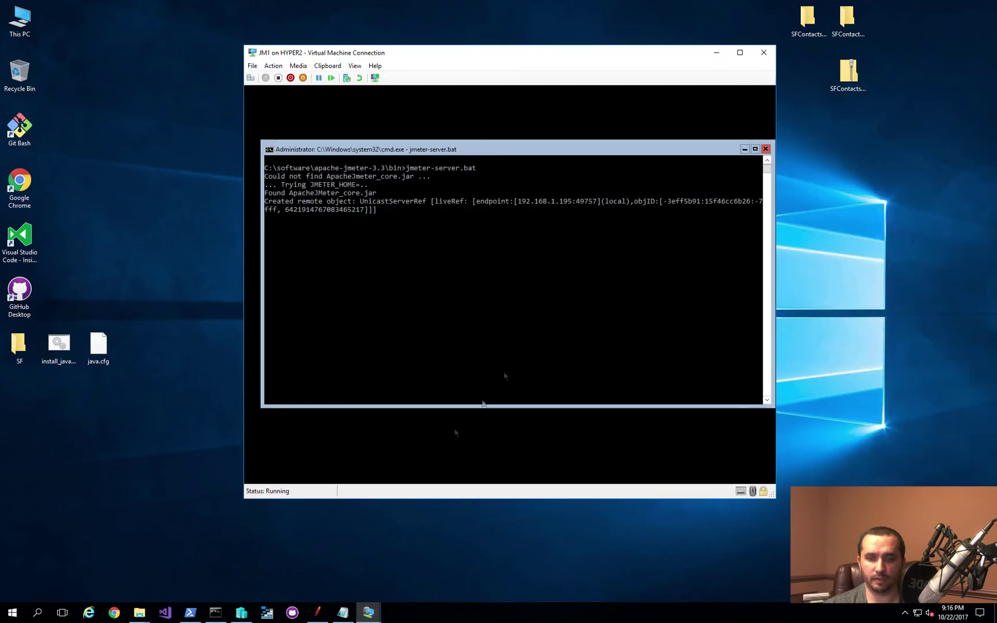
pyautogui.moveTo(524, 52); pyautogui.dragTo(291, 23)
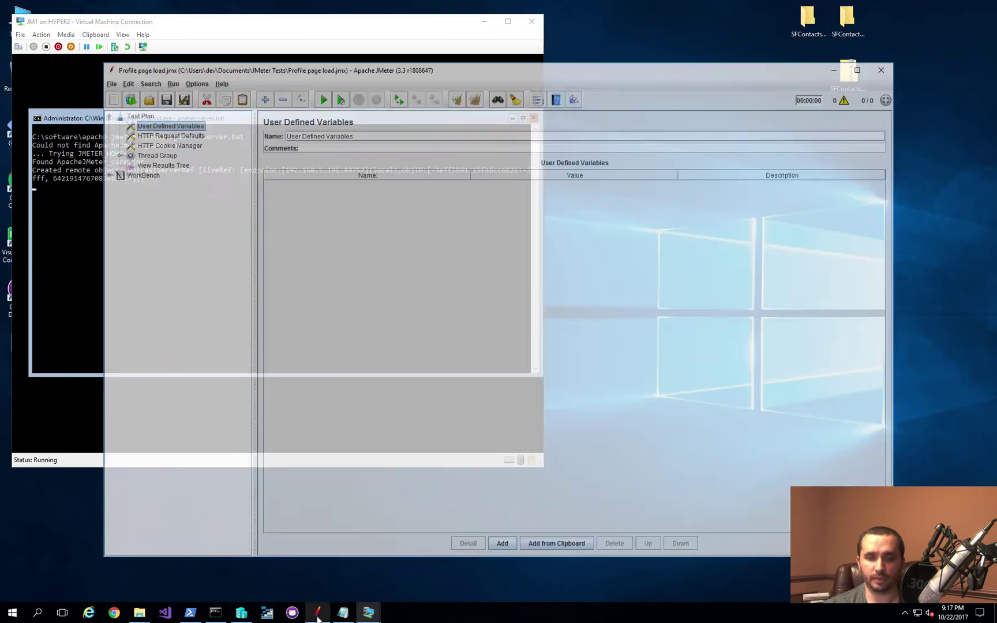
# Step: Reposition the JMeter window and run the test plan via Run > Remote Start > JM1
pyautogui.click(318, 613)
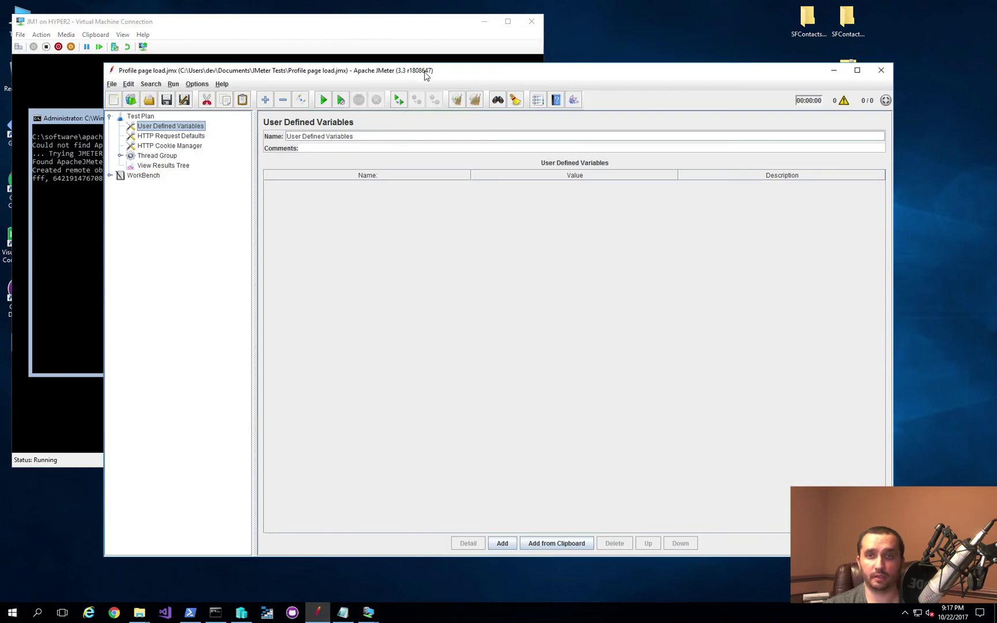
pyautogui.moveTo(425, 65); pyautogui.dragTo(513, 79)
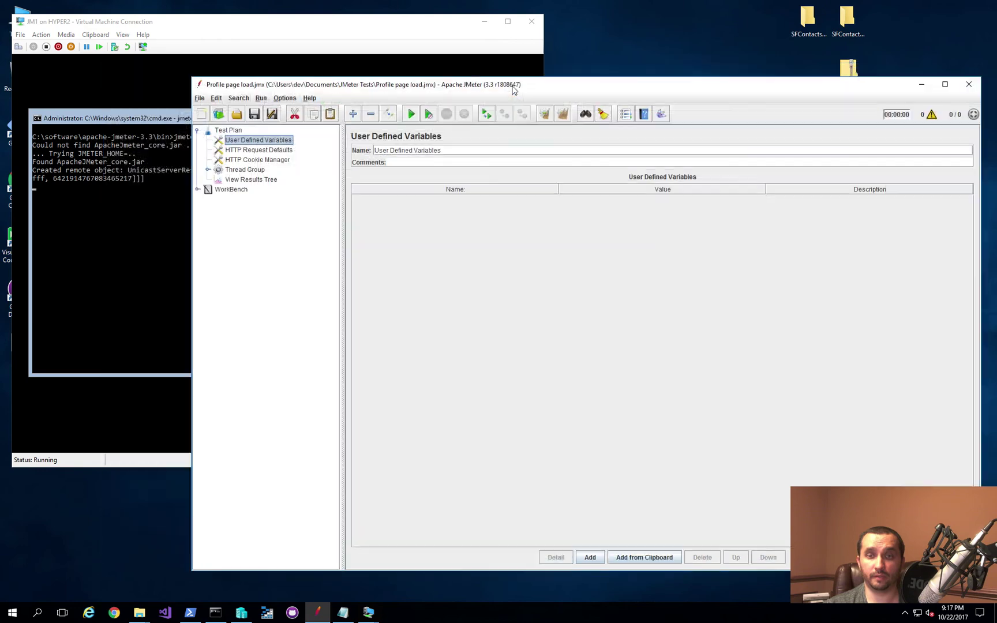
pyautogui.click(263, 101)
pyautogui.moveTo(291, 133)
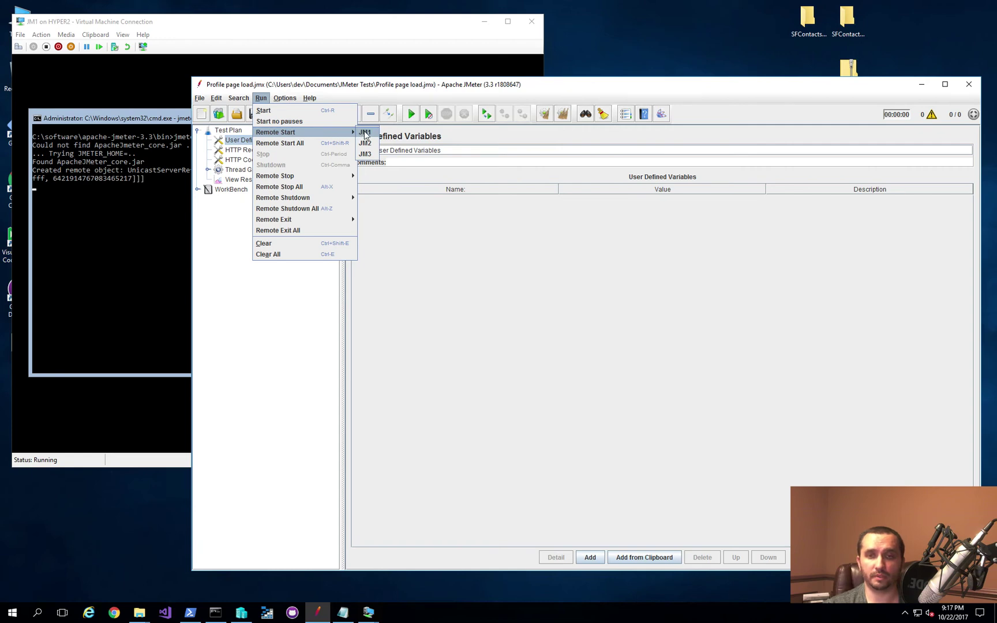
pyautogui.click(363, 133)
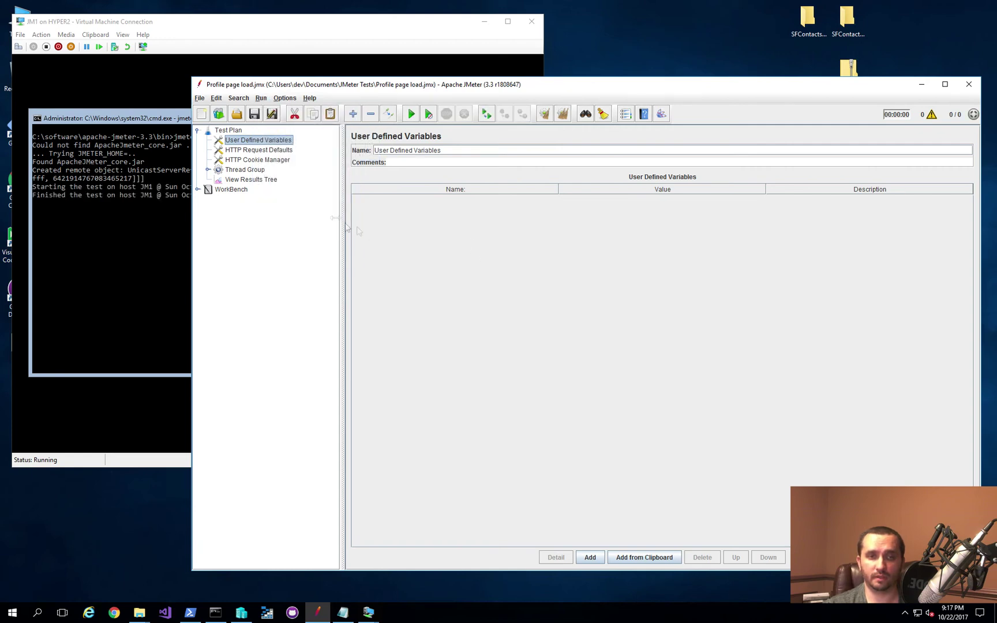
# Step: Confirm the JM1 console logged the test run, then select Thread Group in JMeter
pyautogui.click(116, 121)
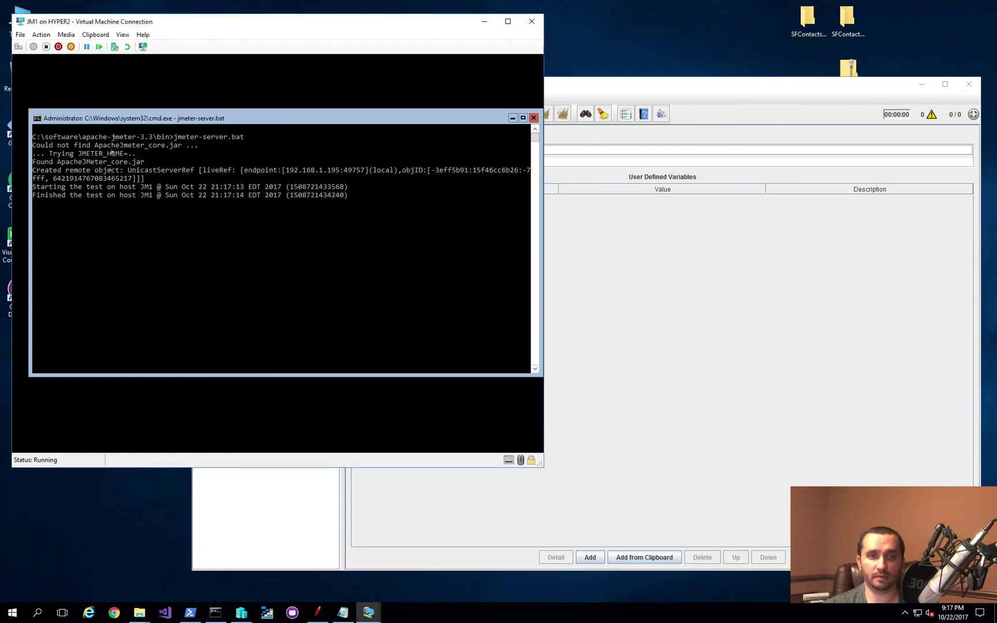
pyautogui.click(636, 92)
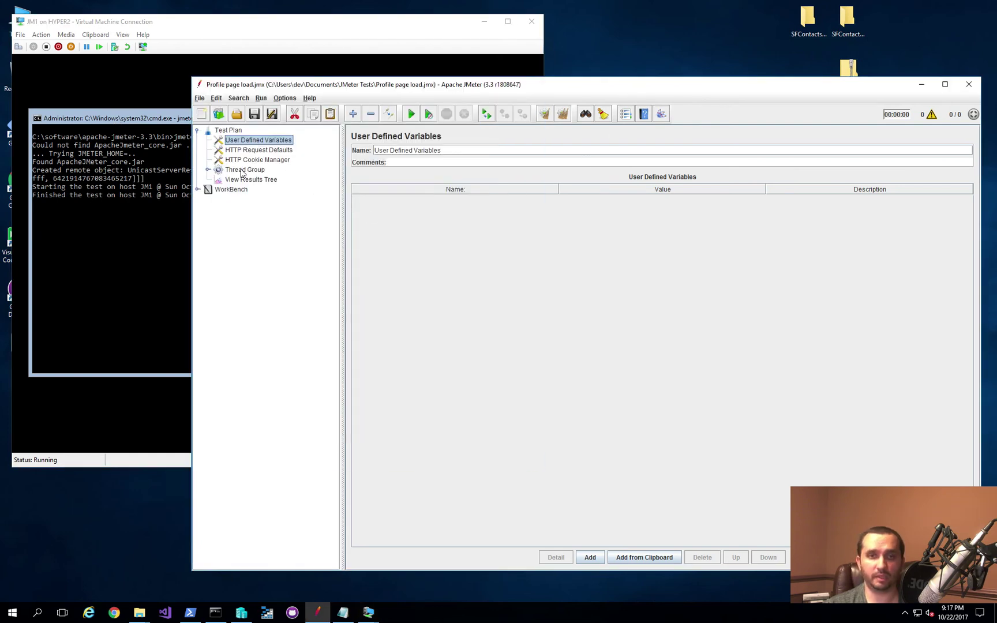
pyautogui.click(239, 170)
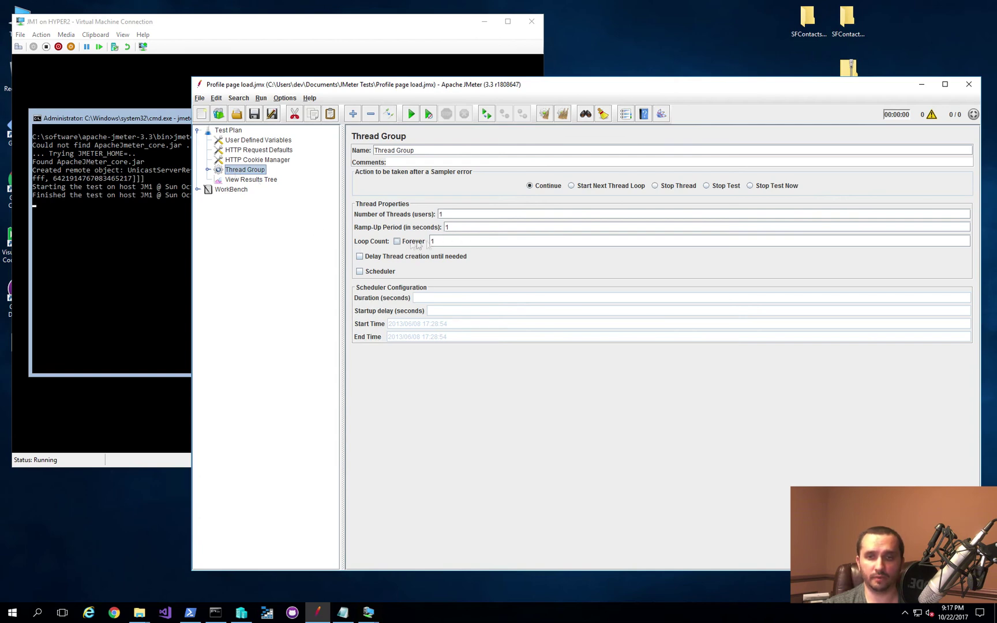
# Step: Change the Thread Group Loop Count to 100 and rerun the test remotely on JM1
pyautogui.moveTo(482, 242); pyautogui.dragTo(386, 252)
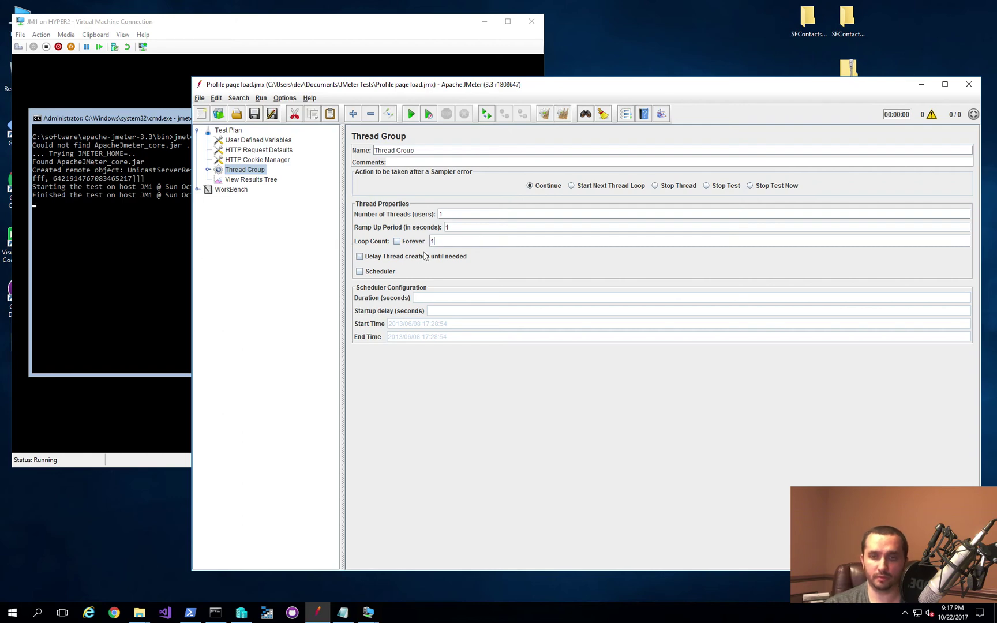
pyautogui.write('1100')
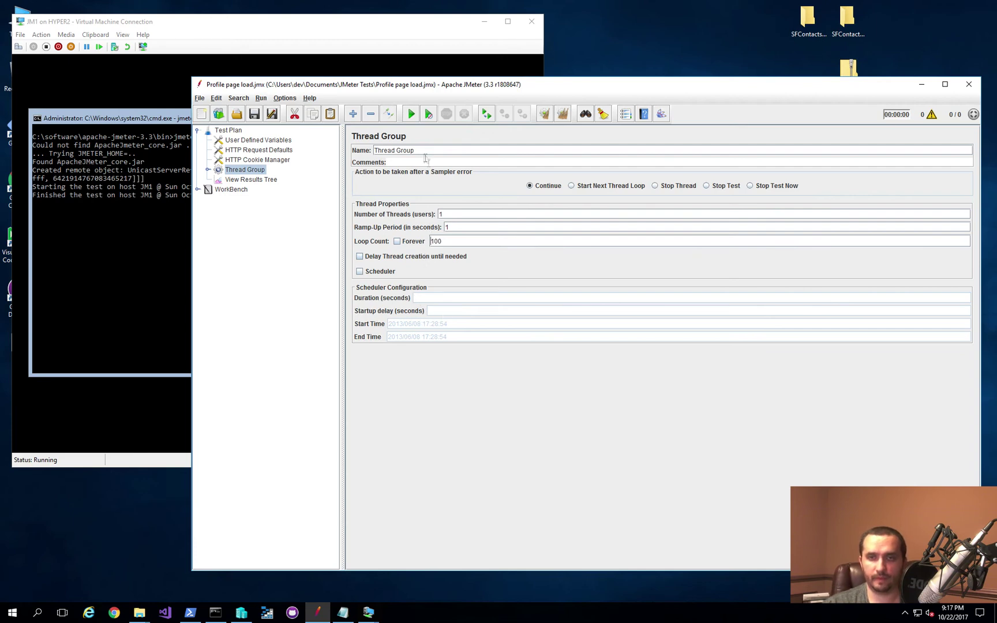
pyautogui.click(261, 98)
pyautogui.moveTo(280, 134)
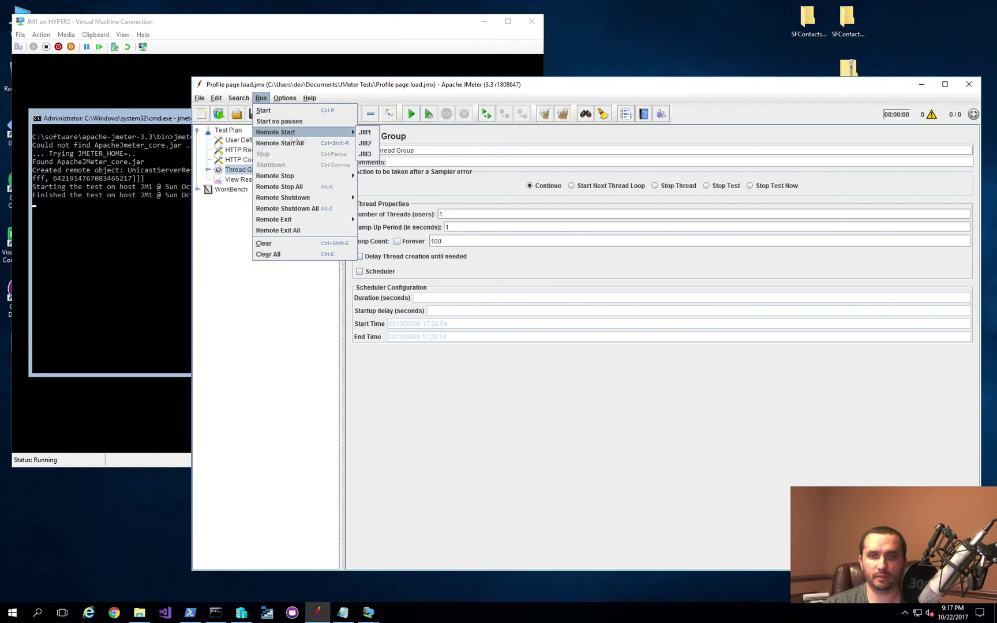
pyautogui.click(362, 134)
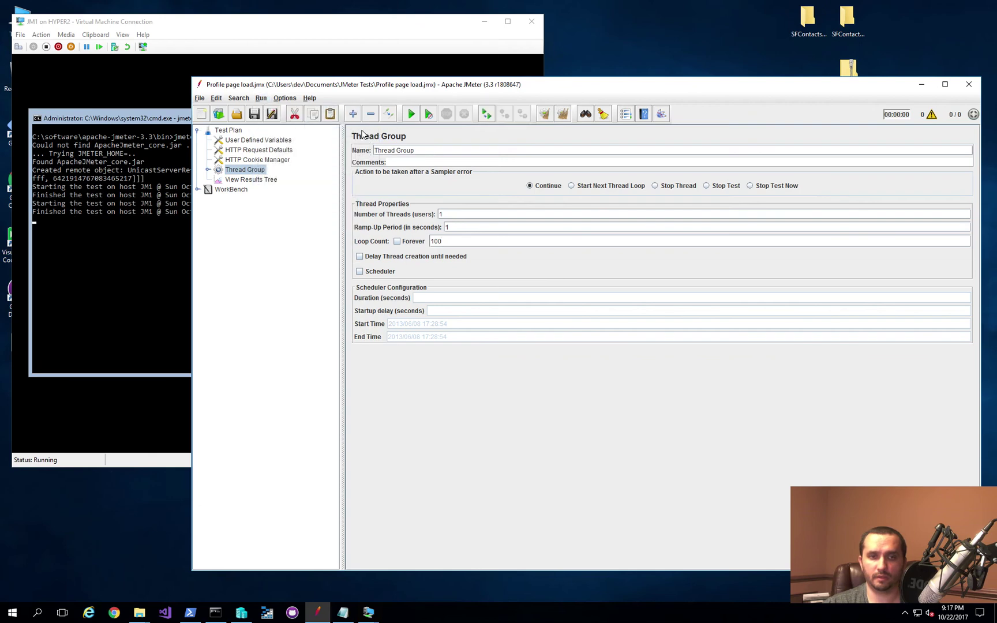
# Step: Inspect several HTTP Request samples in View Results Tree, then bring up JM2's console
pyautogui.click(242, 180)
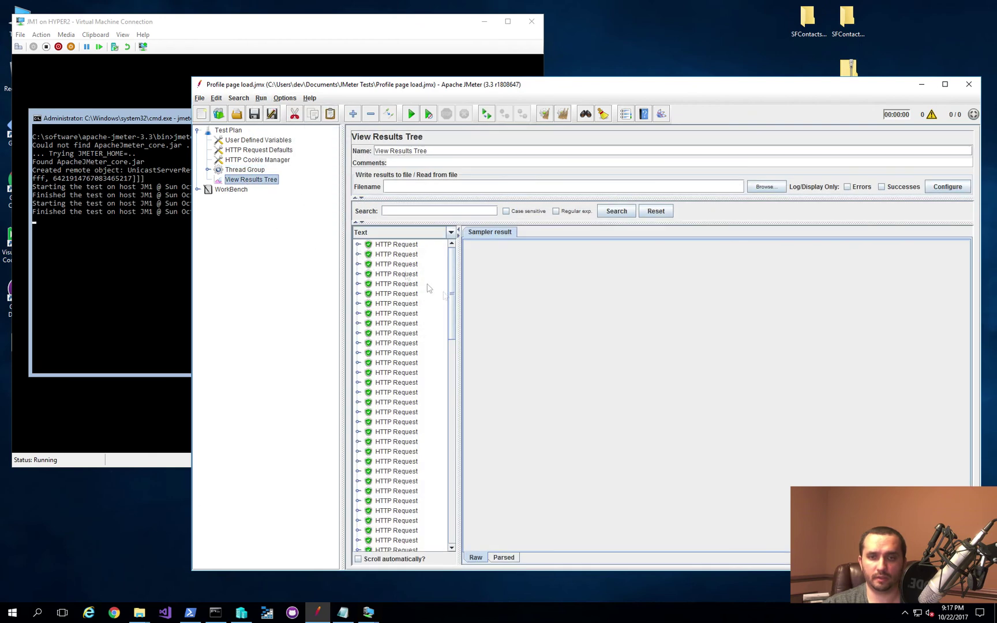
pyautogui.scroll(-15, 398, 375)
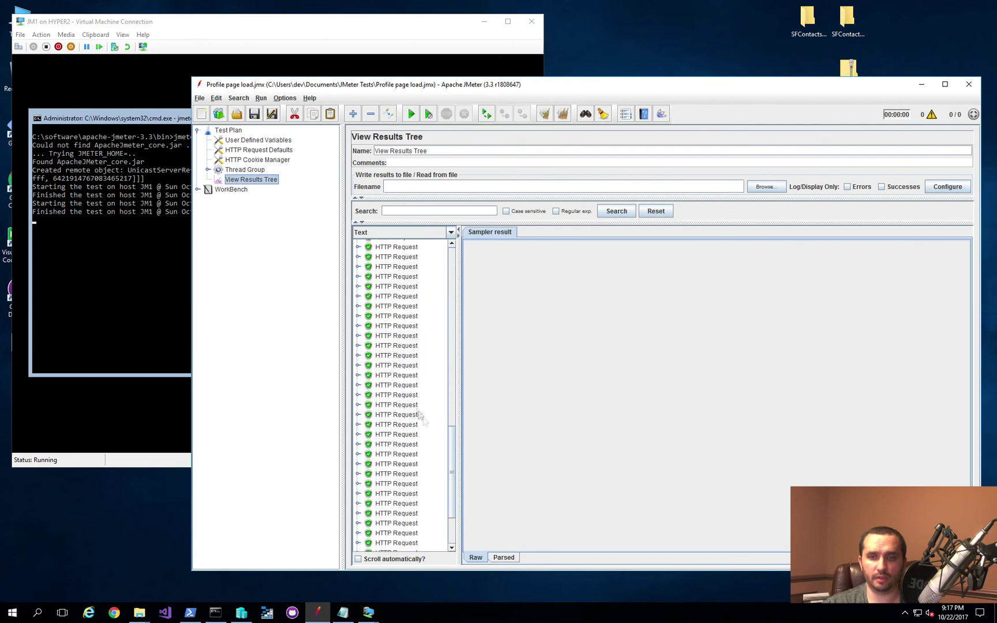
pyautogui.click(393, 376)
pyautogui.scroll(-3, 394, 386)
pyautogui.click(395, 379)
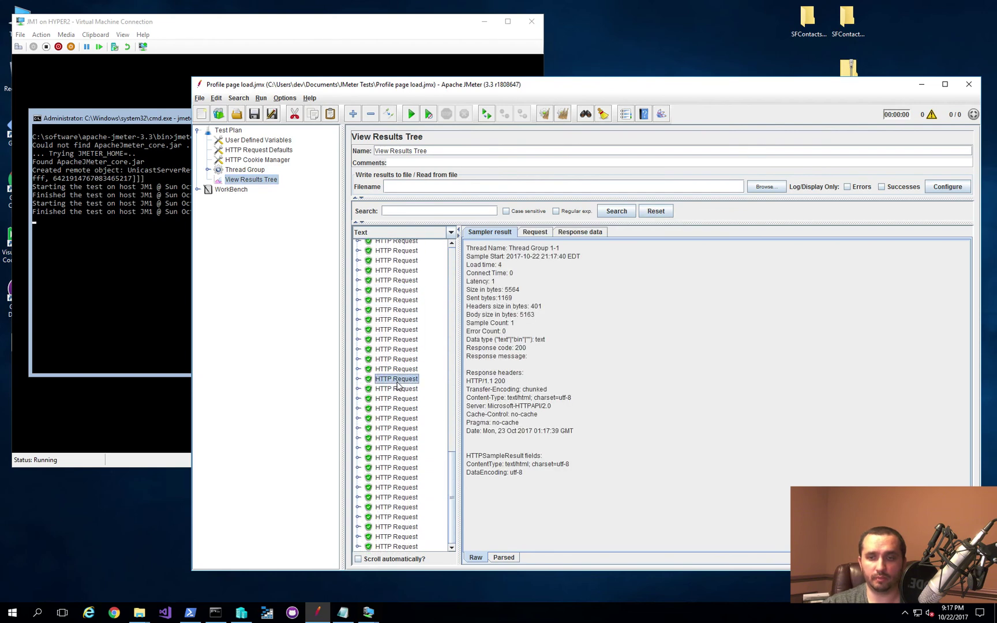
pyautogui.click(396, 438)
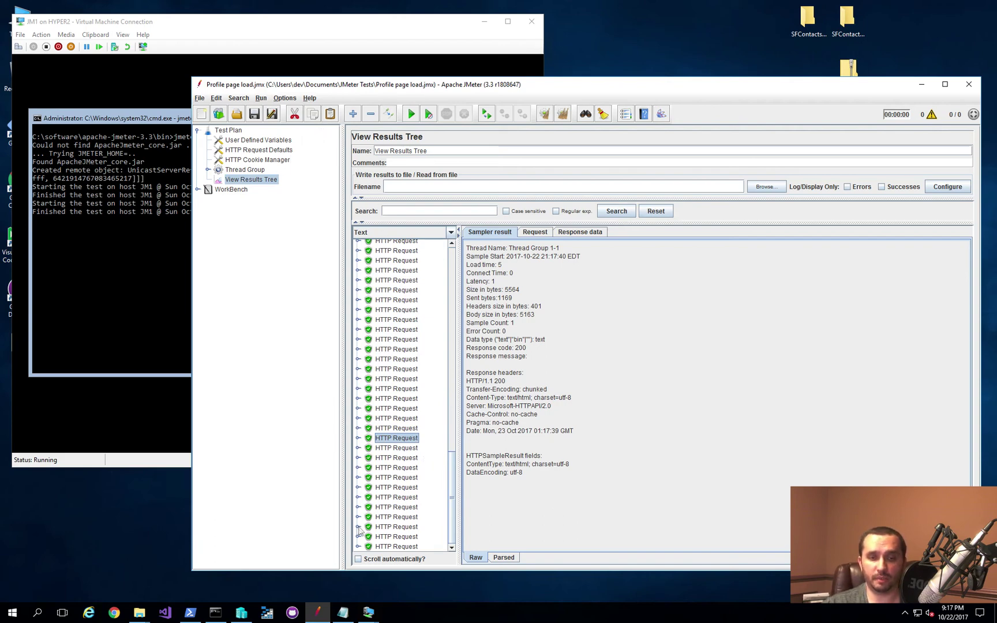
pyautogui.moveTo(368, 611)
pyautogui.click(366, 565)
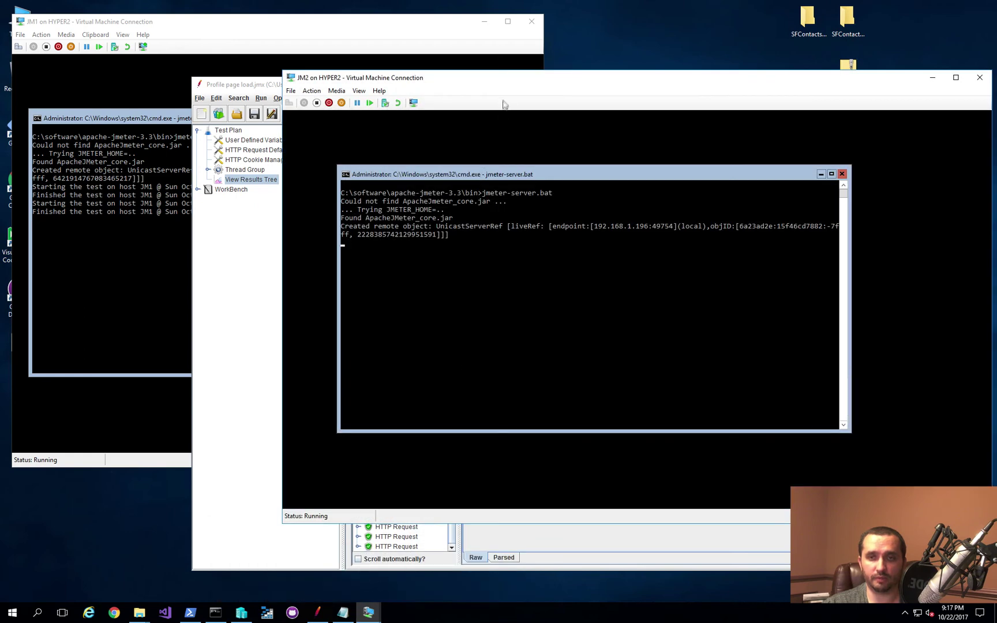
# Step: Move the JM2 window aside and run the test via Run > Remote Start > JM2
pyautogui.moveTo(457, 104); pyautogui.dragTo(301, 127)
pyautogui.click(349, 87)
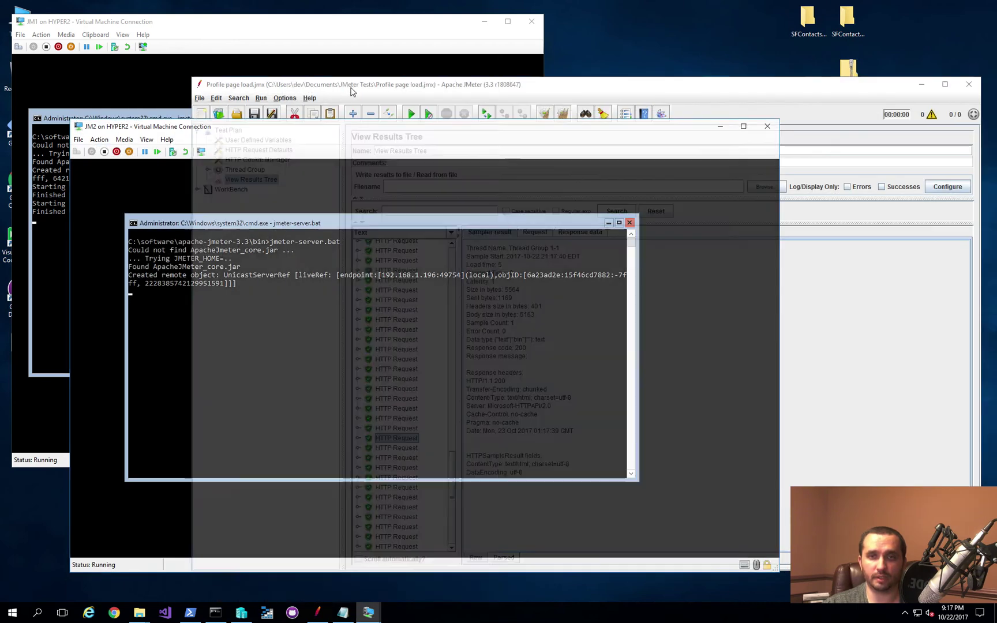
pyautogui.click(266, 100)
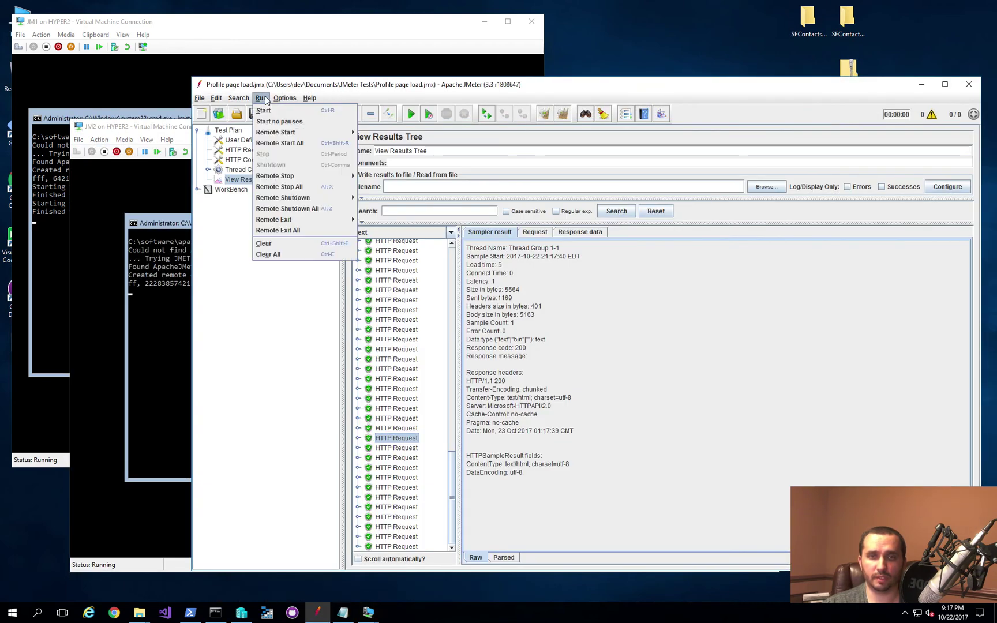
pyautogui.moveTo(323, 134)
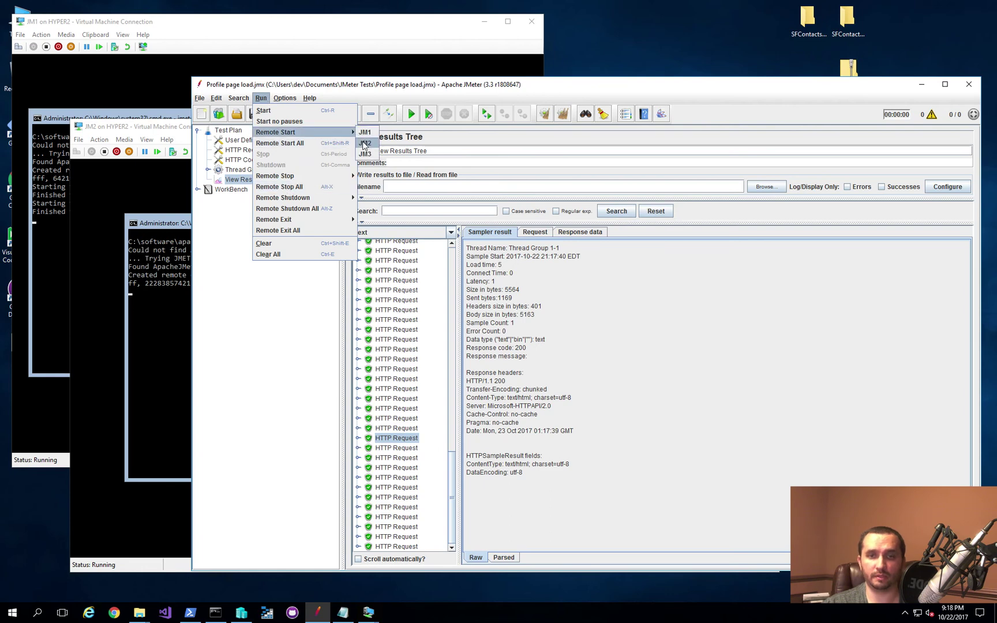
pyautogui.click(364, 144)
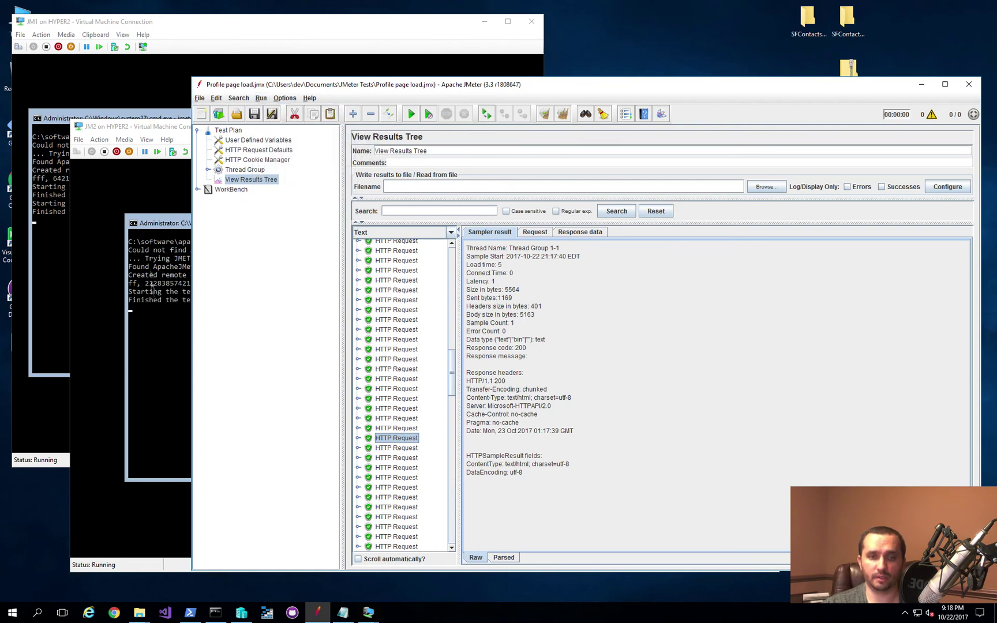
# Step: Run the test remotely on JM3, then clear all collected results
pyautogui.moveTo(369, 612)
pyautogui.click(501, 534)
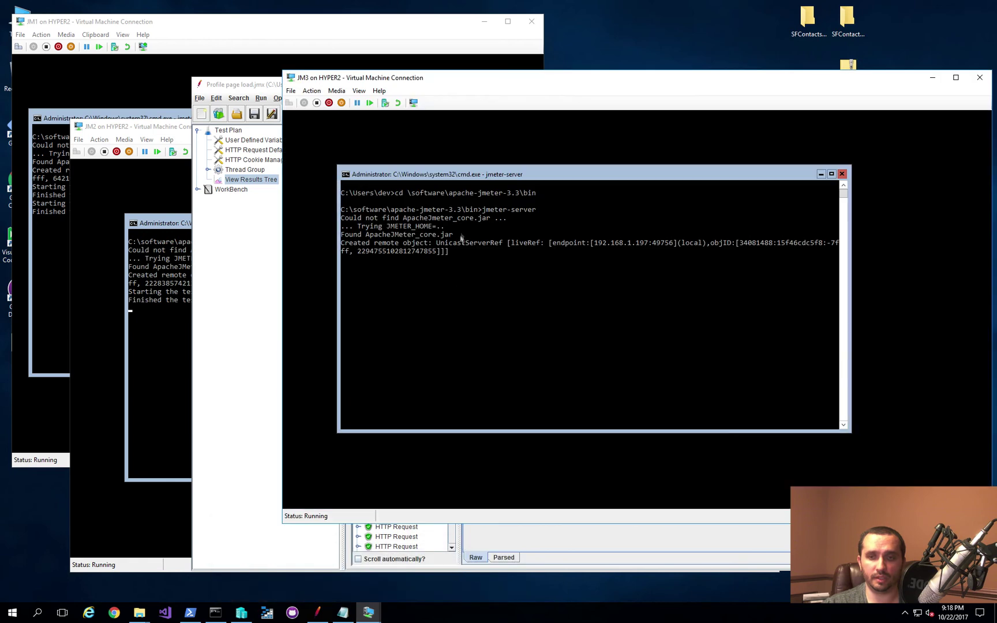
pyautogui.moveTo(501, 80); pyautogui.dragTo(259, 147)
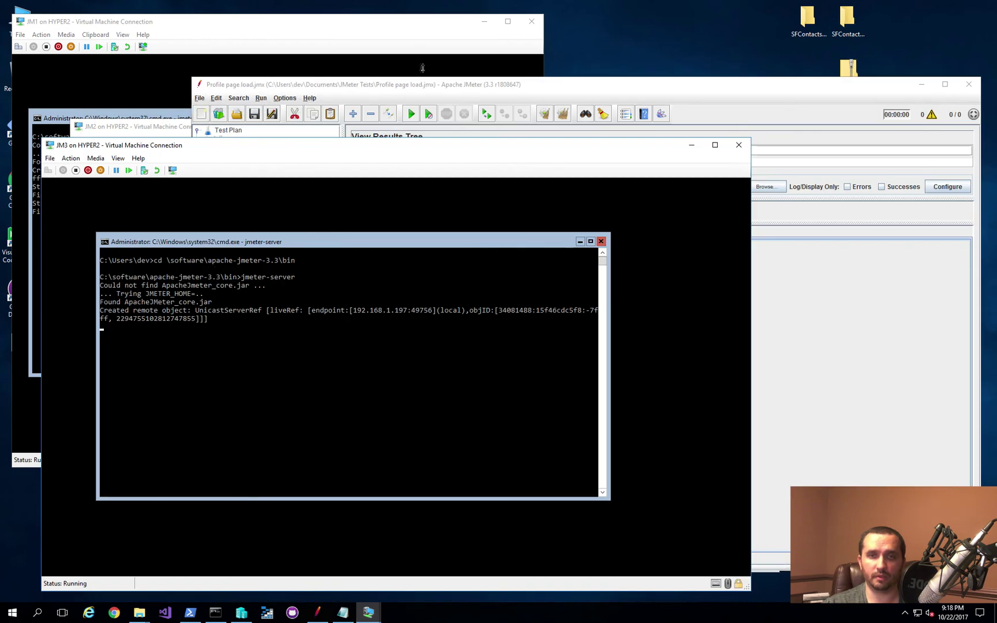
pyautogui.click(422, 87)
pyautogui.click(260, 98)
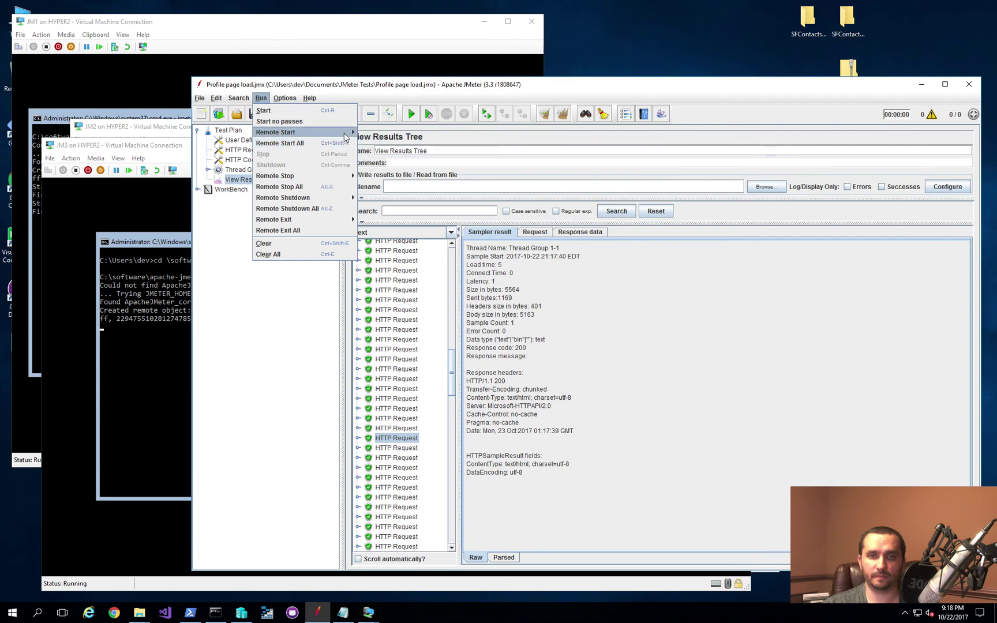
pyautogui.click(363, 143)
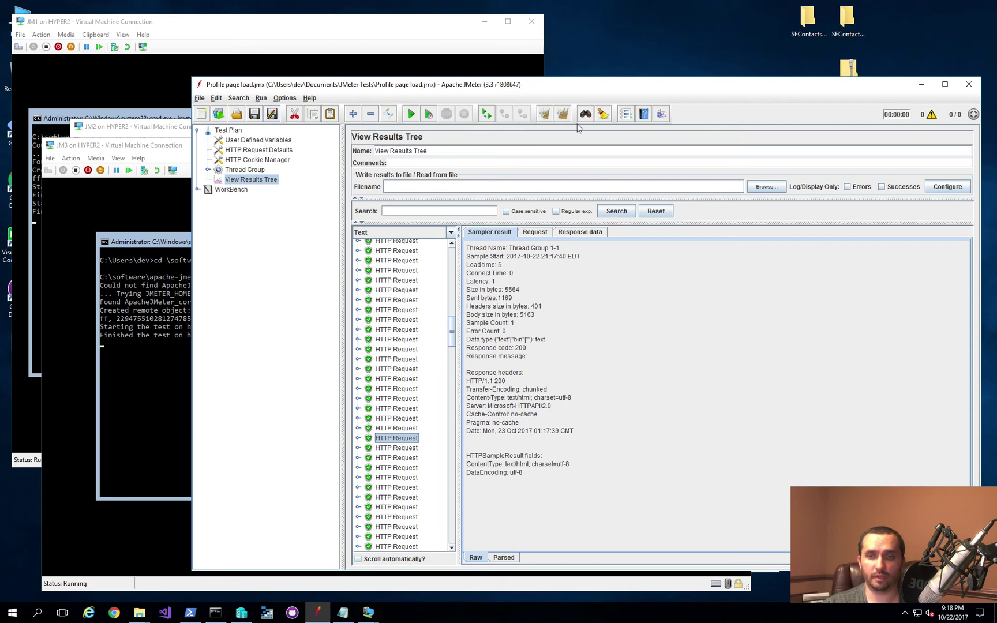
pyautogui.click(553, 115)
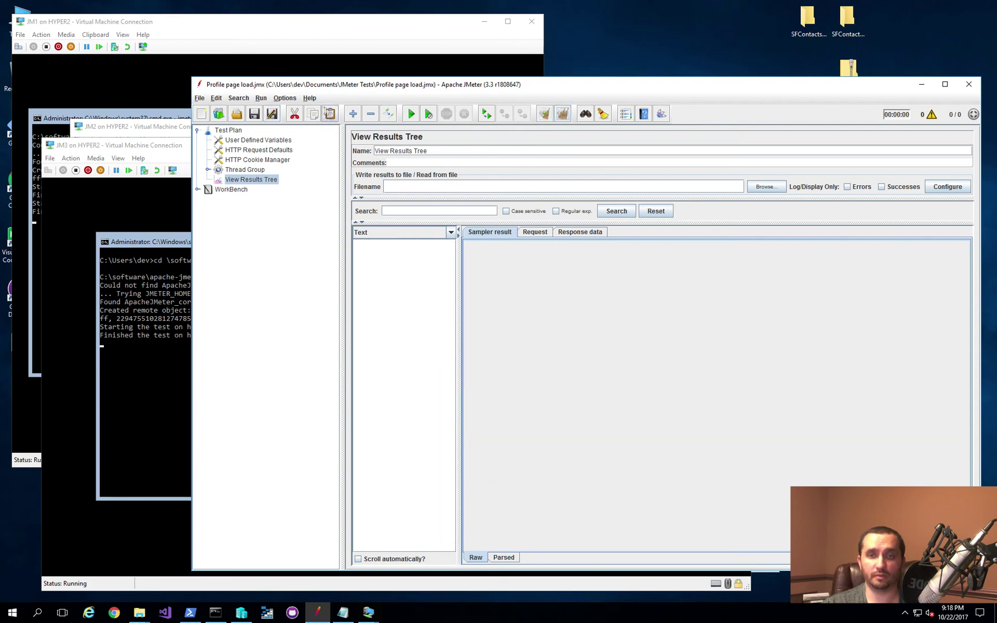
# Step: Run the test on all three hosts via Run > Remote Start All, then select Thread Group
pyautogui.click(261, 98)
pyautogui.moveTo(294, 133)
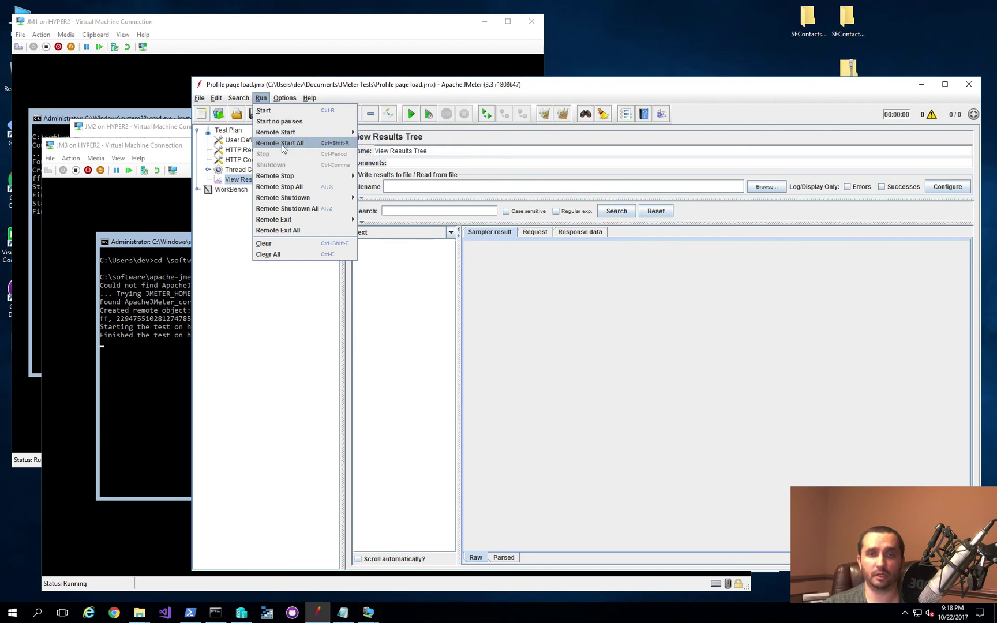
pyautogui.click(281, 145)
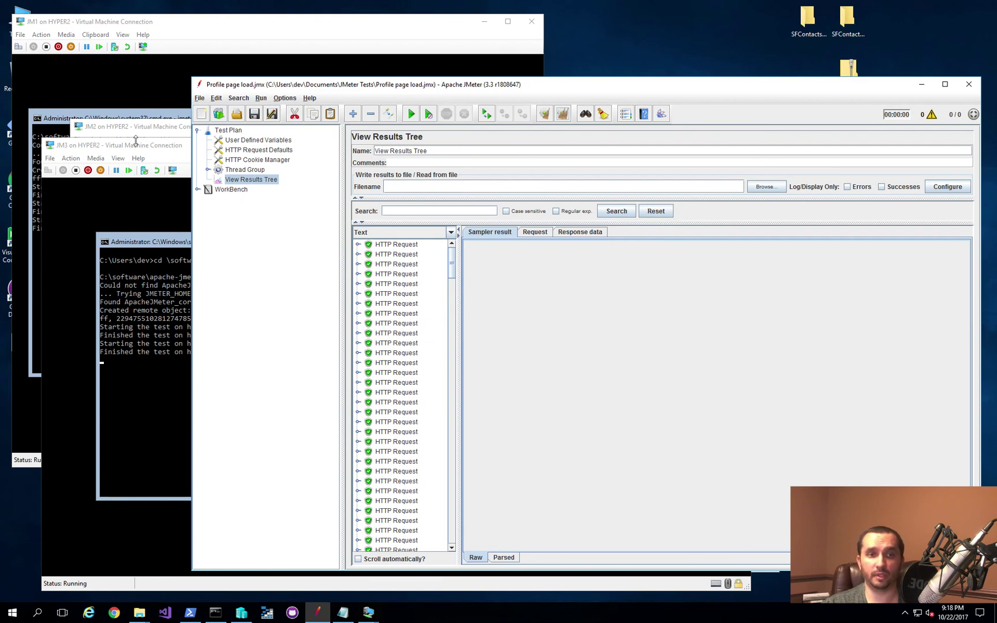
pyautogui.click(244, 171)
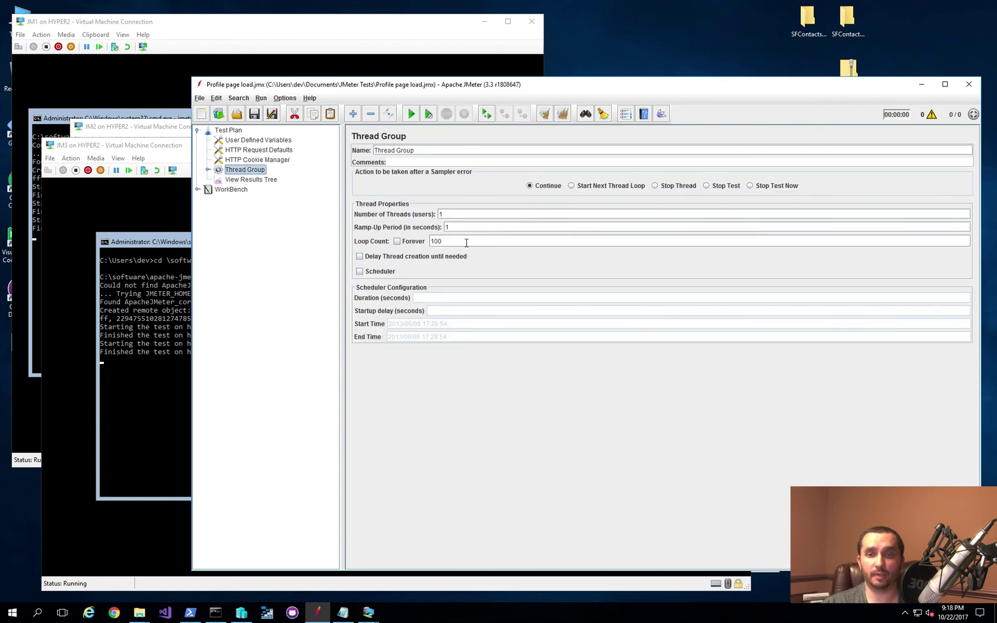
pyautogui.moveTo(466, 243); pyautogui.dragTo(407, 242)
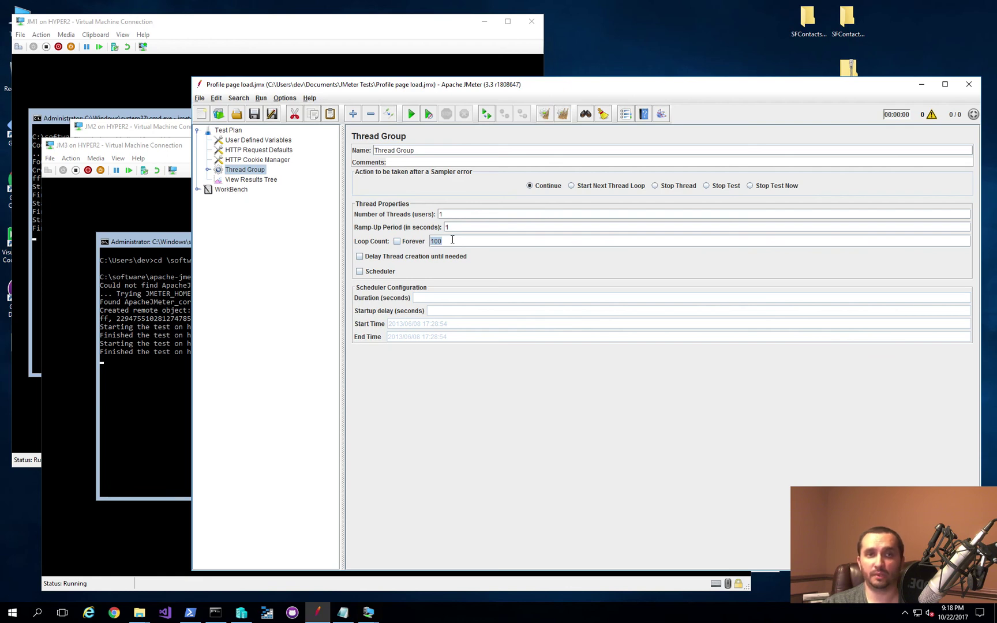
pyautogui.click(481, 242)
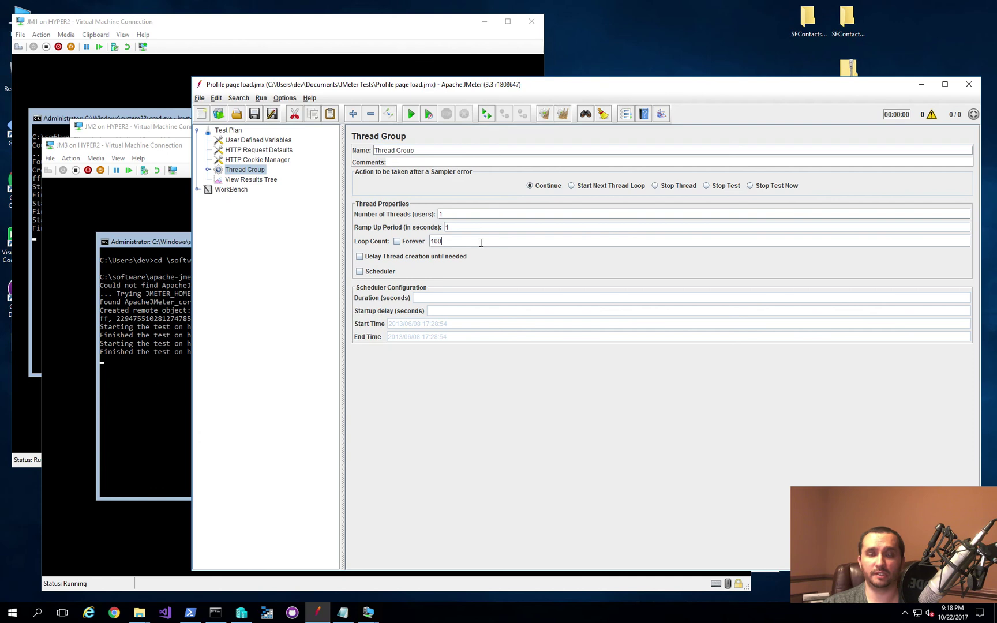